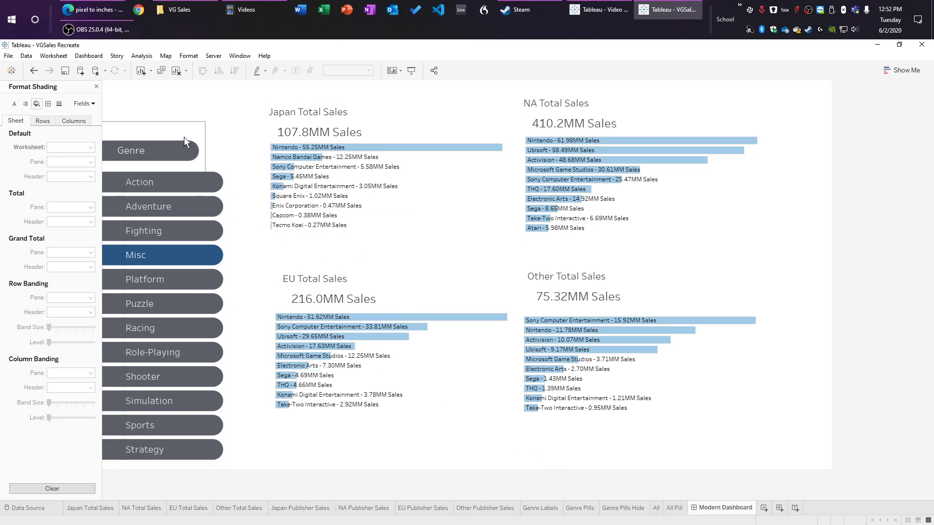
Step: Clear the genre filter so all four regional sales charts show full totals, and close the Format Shading pane
{"action": "left_click", "coordinate": [186, 234]}
{"action": "left_click", "coordinate": [130, 161]}
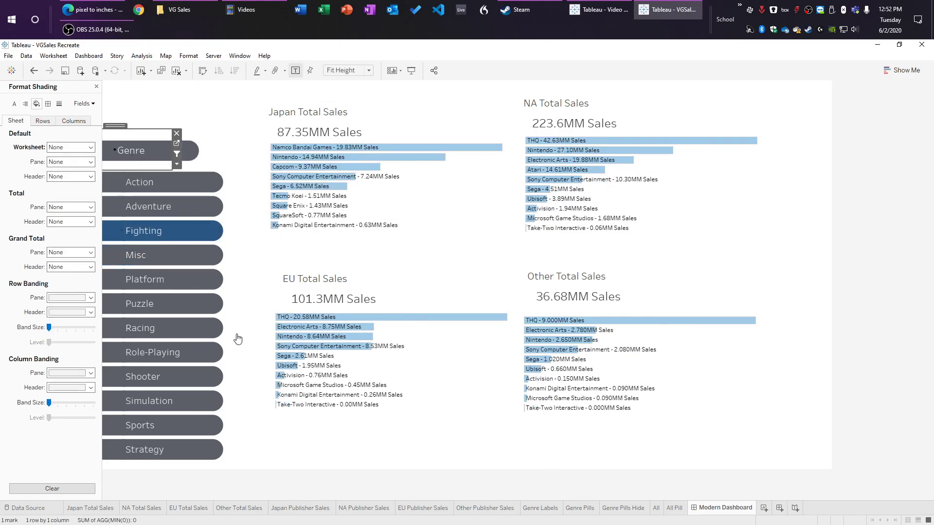
{"action": "left_click", "coordinate": [382, 487]}
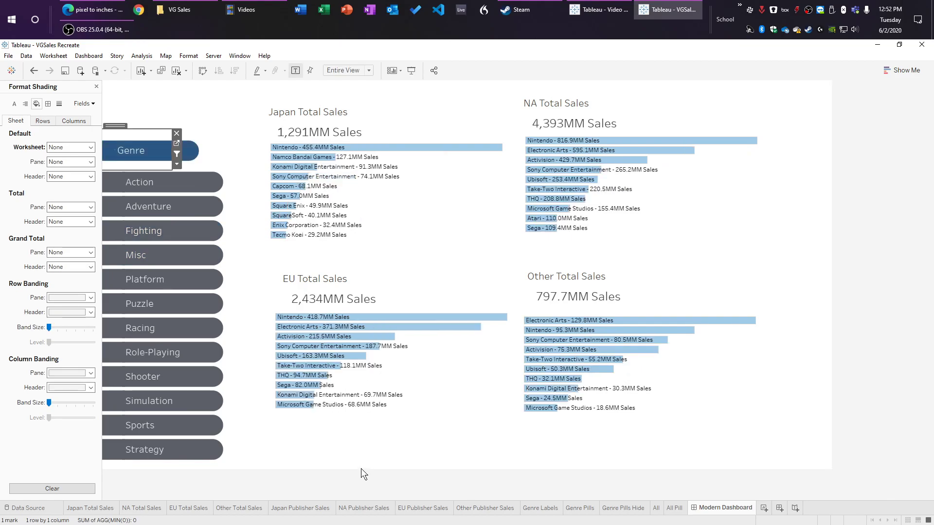
{"action": "left_click", "coordinate": [96, 88]}
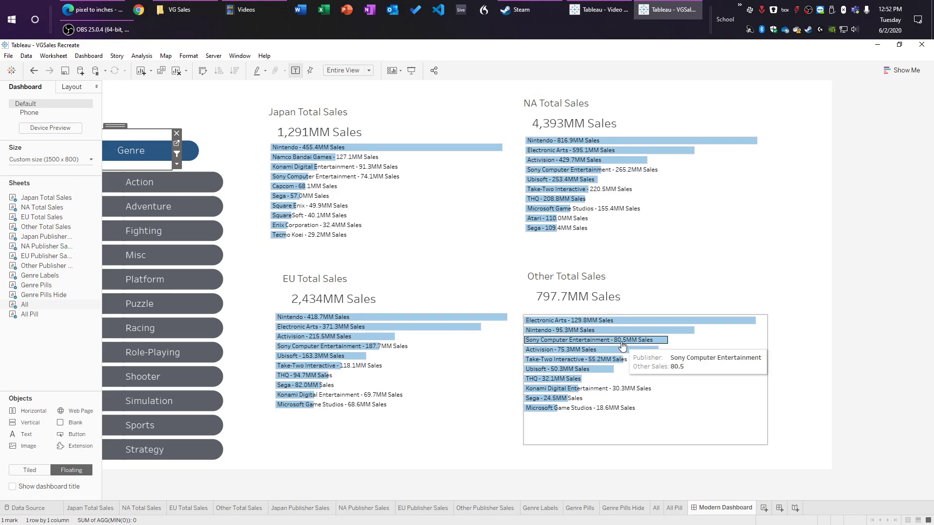
{"action": "left_click", "coordinate": [224, 152]}
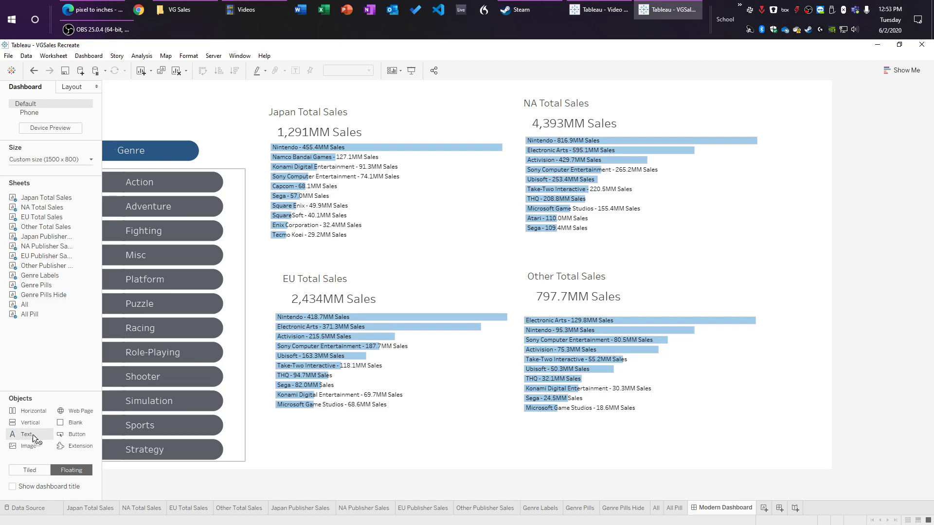
Step: Add a floating title 'Video Game Sales / 1980 - 2016', centred and black, with the title line at size 18
{"action": "mouse_move", "coordinate": [24, 435]}
{"action": "left_mouse_down"}
{"action": "mouse_move", "coordinate": [122, 88]}
{"action": "mouse_move", "coordinate": [108, 85]}
{"action": "left_mouse_up"}
{"action": "type", "text": "Video Game Sales"}
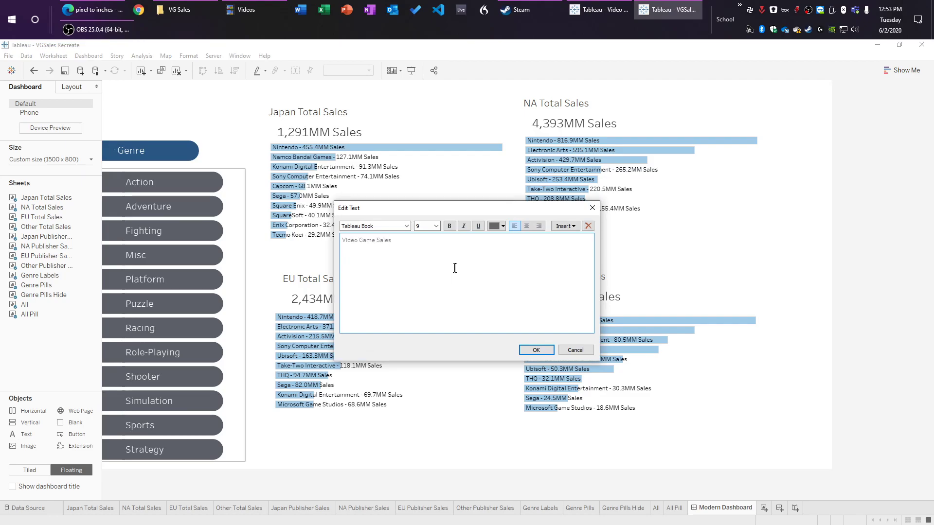
{"action": "type", "text": "1980 - 2016"}
{"action": "key", "text": "ctrl+a"}
{"action": "left_click", "coordinate": [527, 226]}
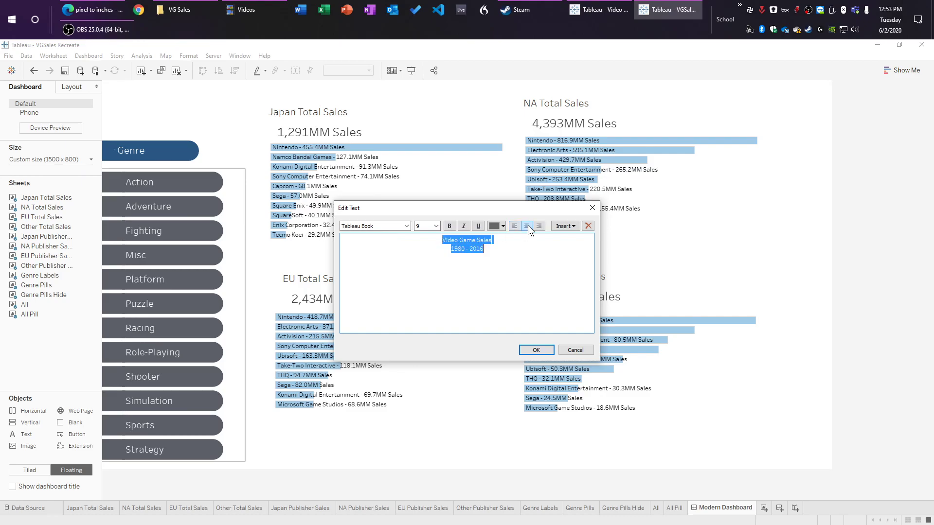
{"action": "left_click", "coordinate": [502, 227]}
{"action": "left_click_drag", "start_coordinate": [502, 240], "coordinate": [427, 240]}
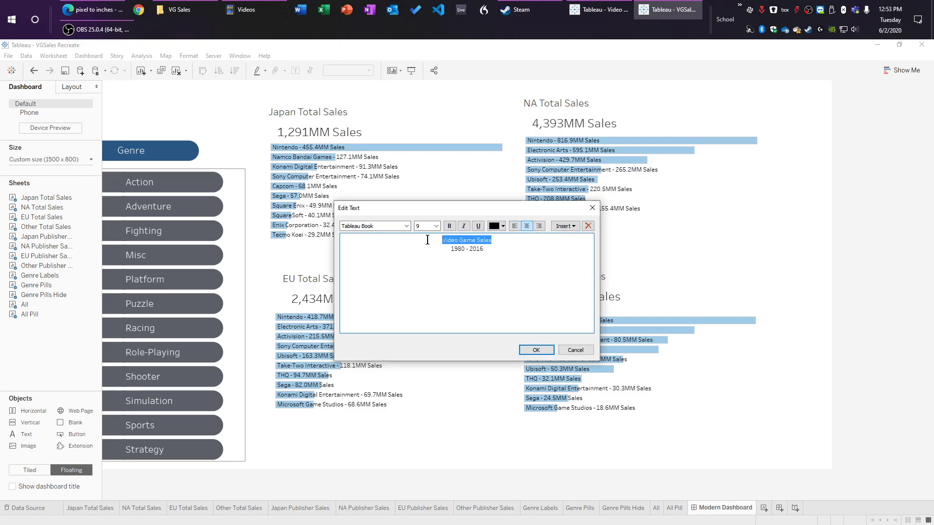
{"action": "left_click", "coordinate": [436, 226]}
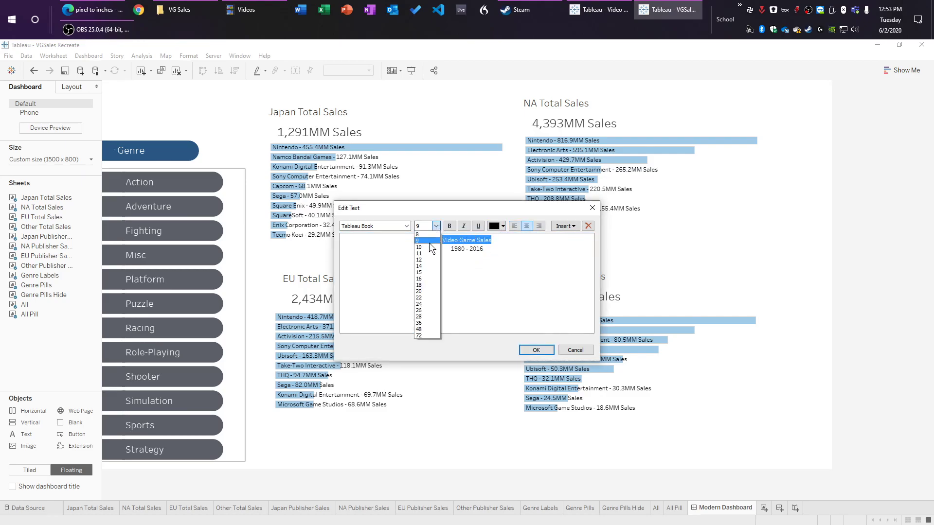
{"action": "left_click", "coordinate": [427, 278]}
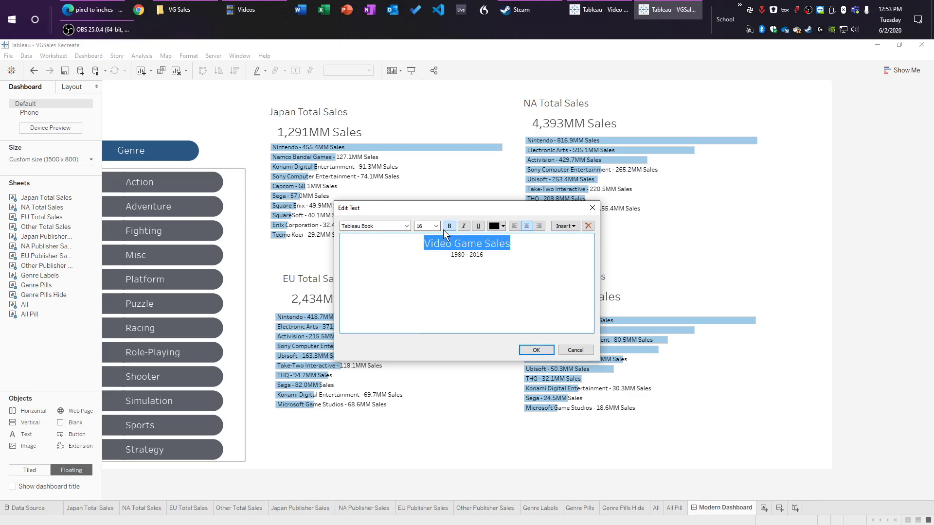
{"action": "left_click", "coordinate": [437, 226]}
{"action": "left_click", "coordinate": [427, 285]}
{"action": "left_click", "coordinate": [537, 350]}
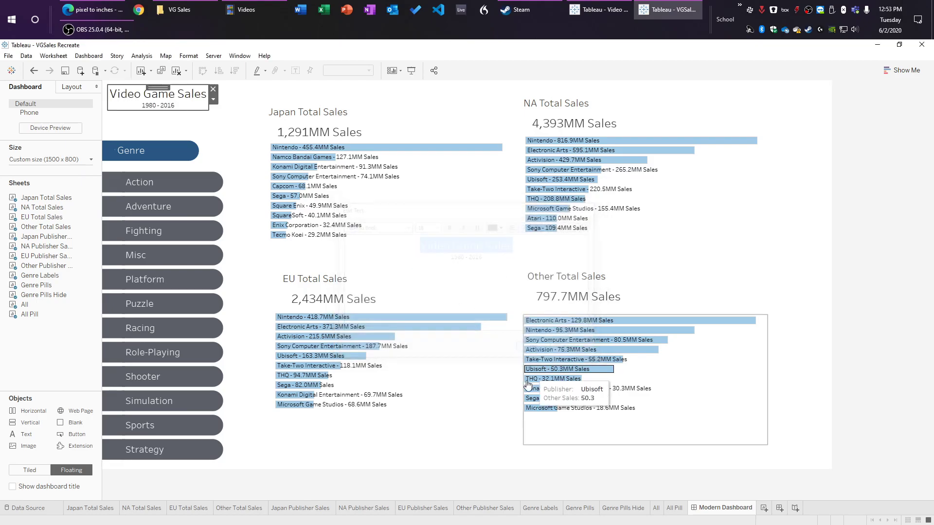
Step: Shift the new title box slightly down and right above the genre list
{"action": "left_click", "coordinate": [434, 439]}
{"action": "left_click", "coordinate": [158, 97]}
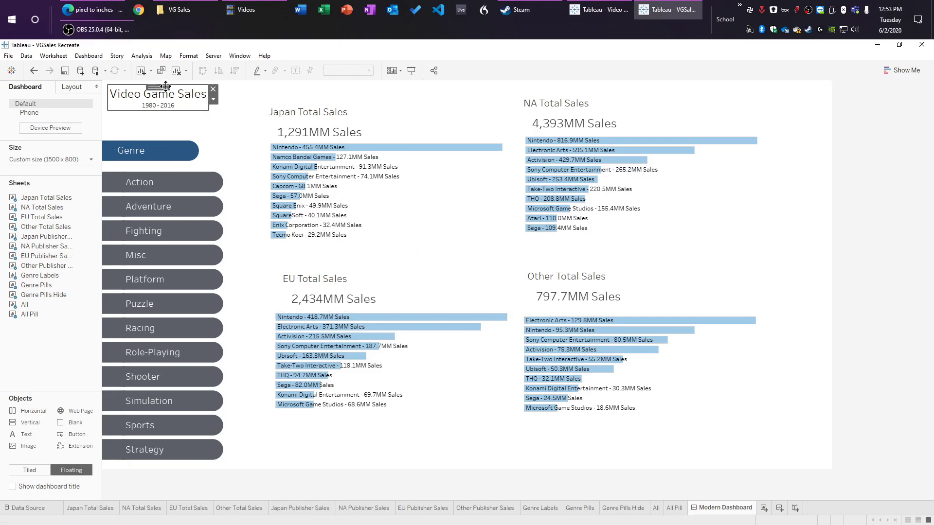
{"action": "mouse_move", "coordinate": [157, 96]}
{"action": "left_mouse_down"}
{"action": "mouse_move", "coordinate": [165, 108]}
{"action": "mouse_move", "coordinate": [172, 102]}
{"action": "left_mouse_up"}
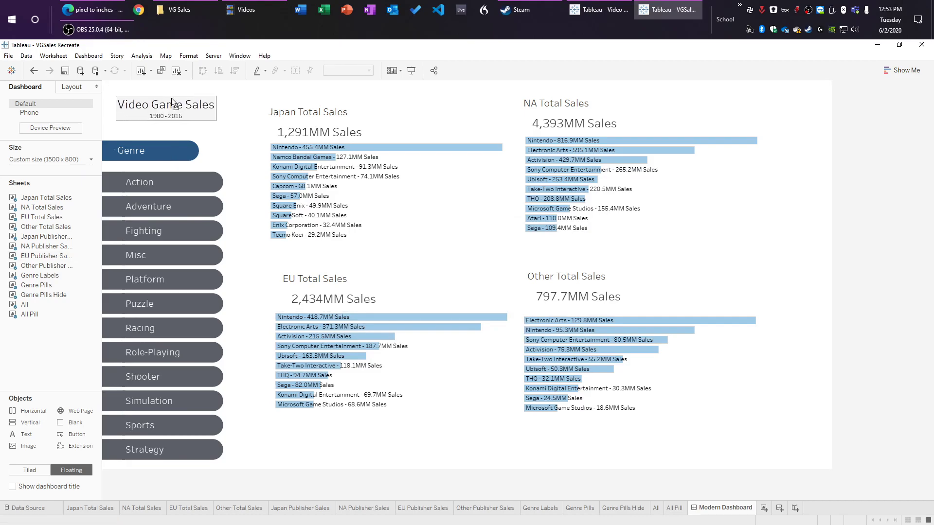
{"action": "left_click", "coordinate": [388, 464]}
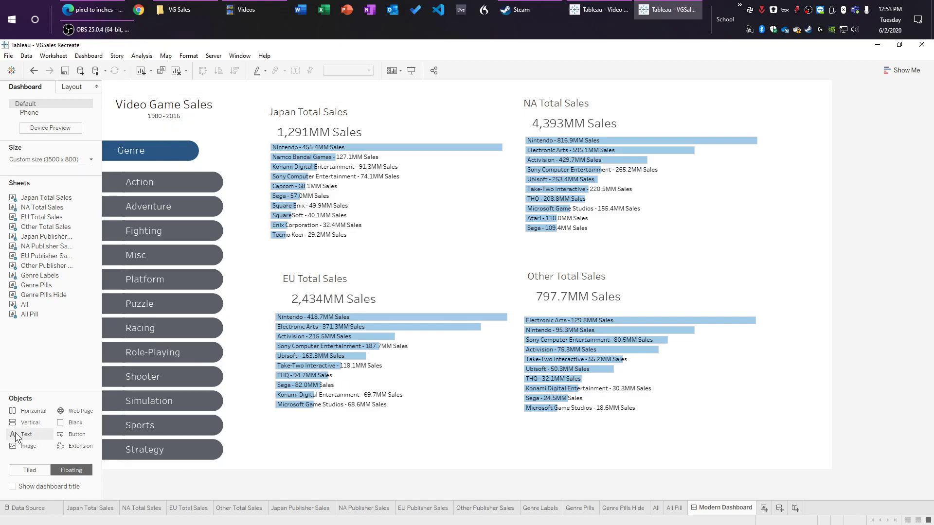
Step: Add a black 'Created by: Acea Sands' credit at top right with the name line at size 11
{"action": "left_click_drag", "start_coordinate": [27, 436], "coordinate": [678, 83]}
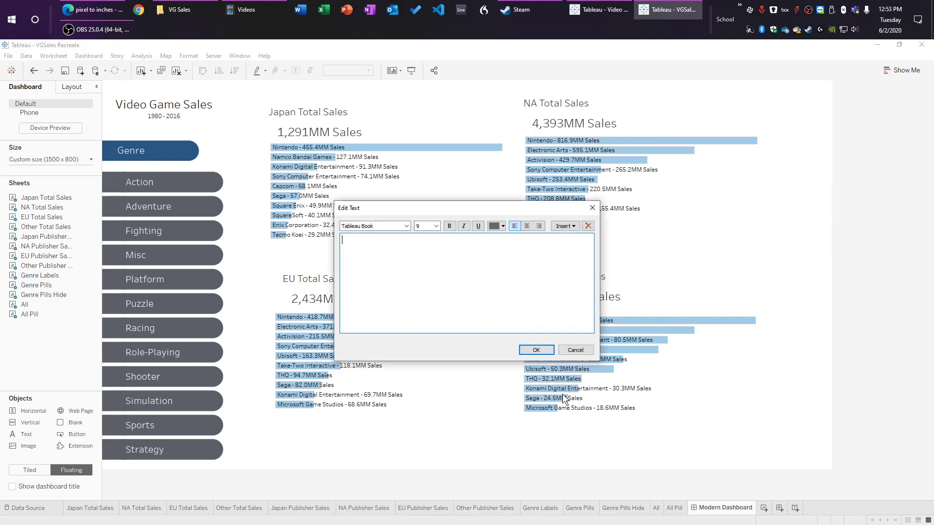
{"action": "type", "text": "Creat"}
{"action": "type", "text": "ands"}
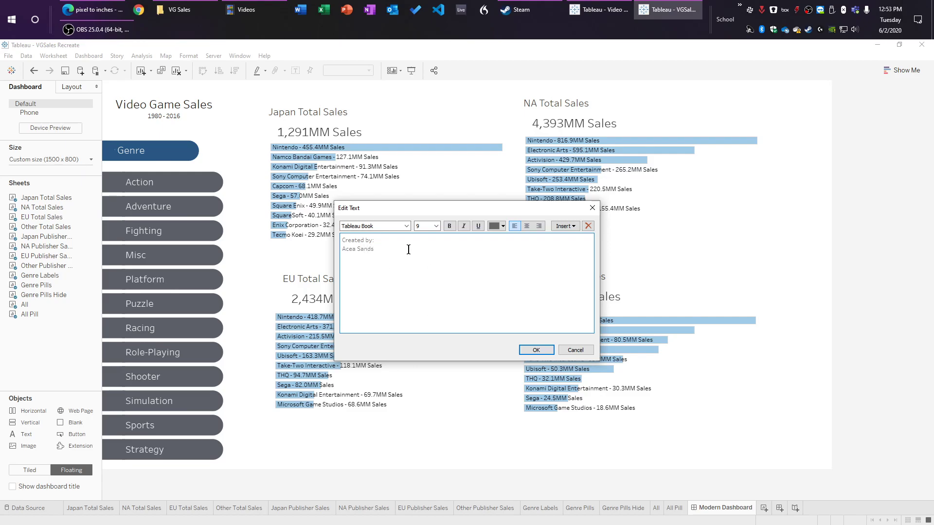
{"action": "mouse_move", "coordinate": [380, 252]}
{"action": "left_mouse_down"}
{"action": "mouse_move", "coordinate": [336, 239]}
{"action": "mouse_move", "coordinate": [366, 250]}
{"action": "mouse_move", "coordinate": [342, 249]}
{"action": "left_mouse_up"}
{"action": "left_click", "coordinate": [502, 226]}
{"action": "left_click", "coordinate": [426, 273]}
{"action": "left_click", "coordinate": [435, 226]}
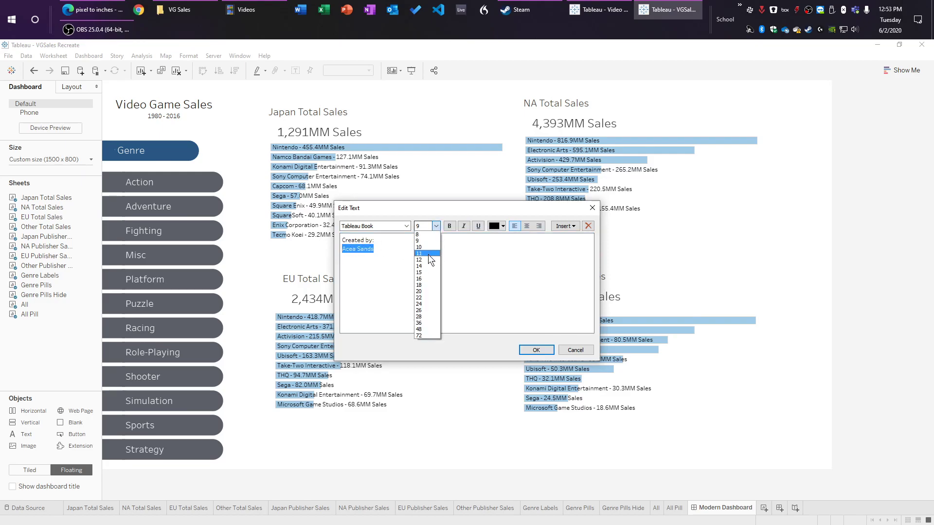
{"action": "left_click", "coordinate": [429, 256]}
{"action": "left_click", "coordinate": [535, 351]}
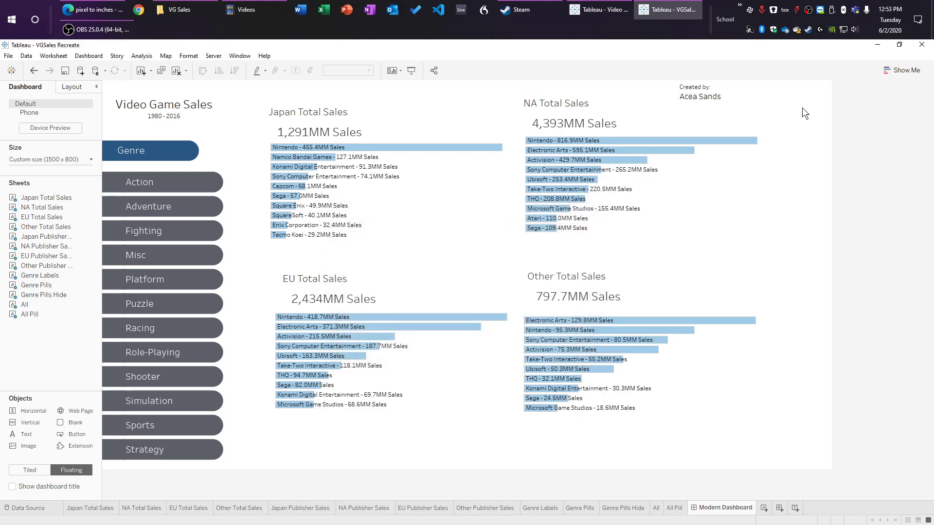
Step: Add a black 'Inspired by: Robert Janezic' credit at top right with the name line at size 12
{"action": "double_click", "coordinate": [32, 433]}
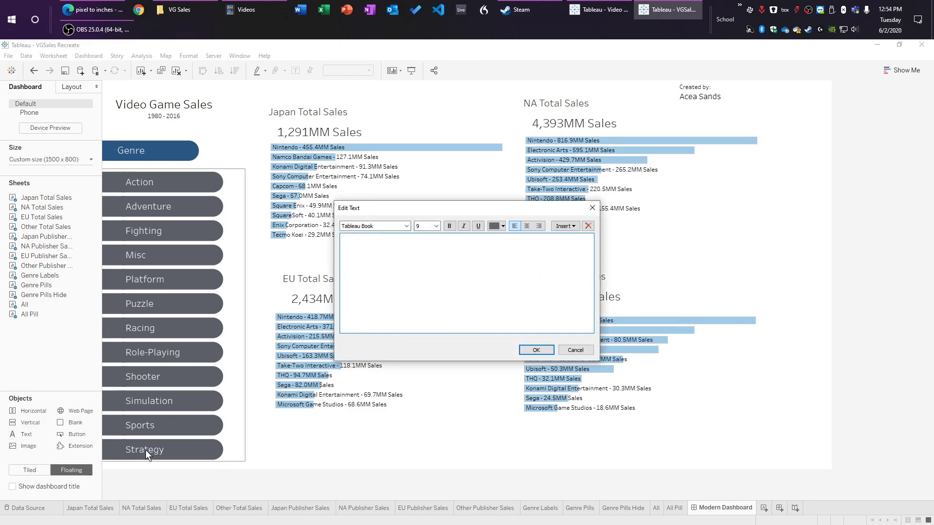
{"action": "left_click", "coordinate": [536, 350]}
{"action": "left_click_drag", "start_coordinate": [26, 434], "coordinate": [743, 85]}
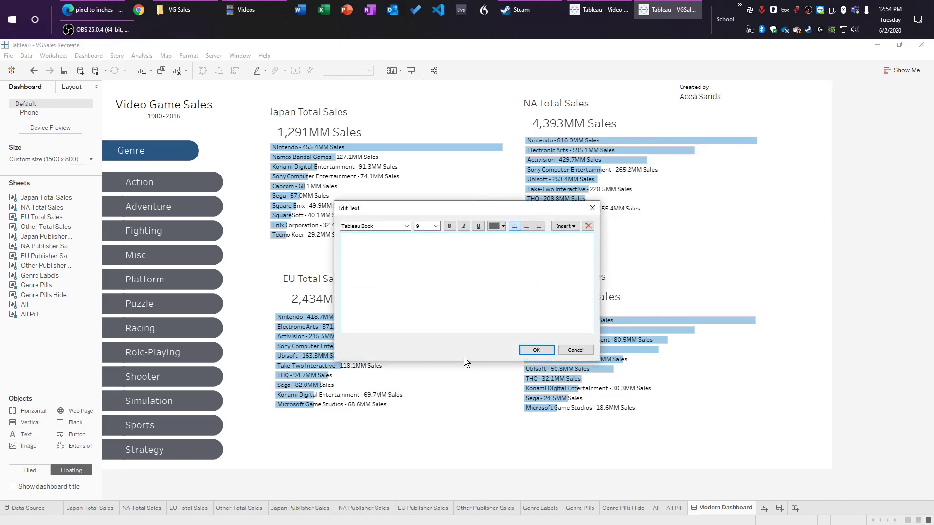
{"action": "type", "text": "Inspired by:"}
{"action": "key", "text": "Return"}
{"action": "type", "text": "Robert"}
{"action": "type", "text": " Janezic"}
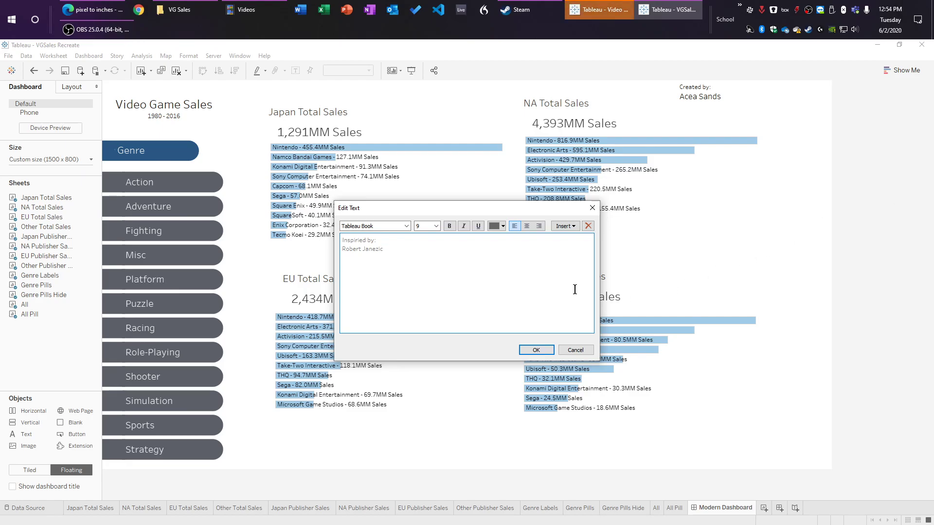
{"action": "key", "text": "ctrl+a"}
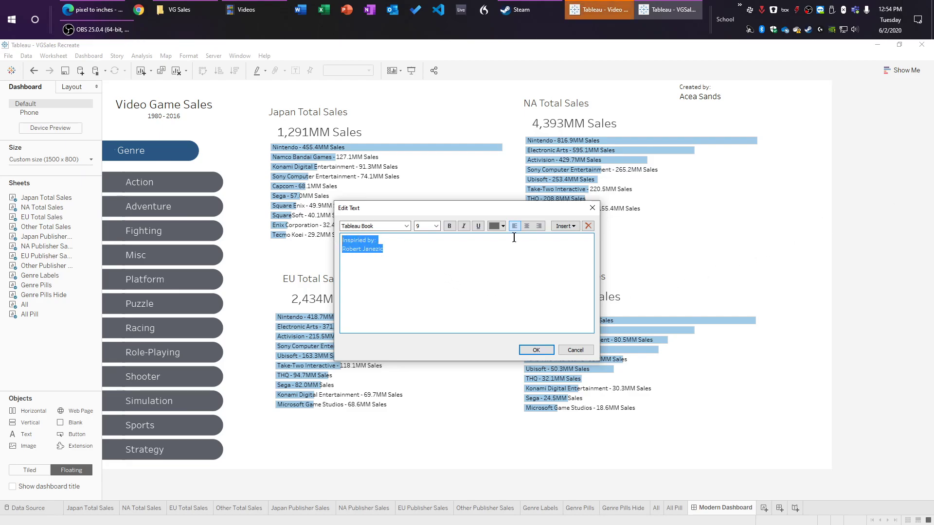
{"action": "left_click", "coordinate": [500, 225]}
{"action": "left_click", "coordinate": [495, 237]}
{"action": "left_click_drag", "start_coordinate": [387, 249], "coordinate": [341, 248]}
{"action": "left_click", "coordinate": [437, 227]}
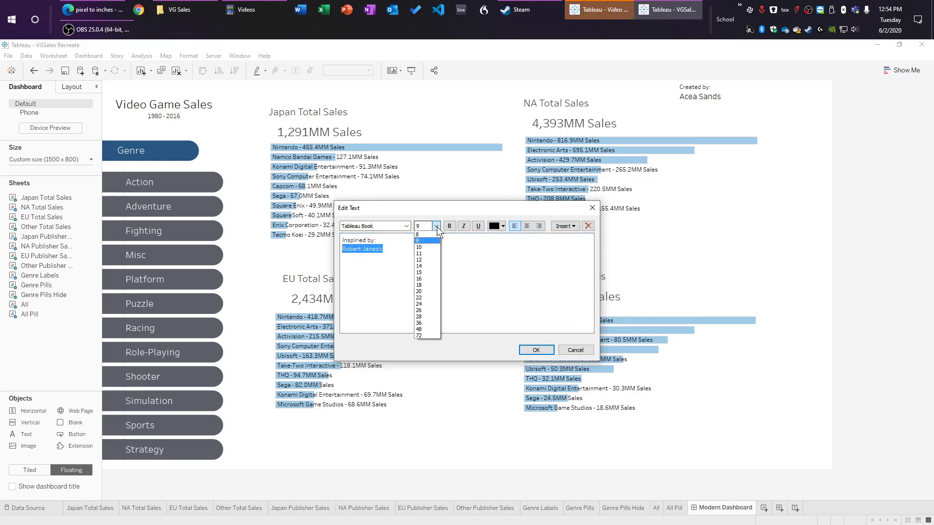
{"action": "left_click", "coordinate": [425, 257]}
{"action": "left_click", "coordinate": [475, 292]}
{"action": "left_click", "coordinate": [537, 350]}
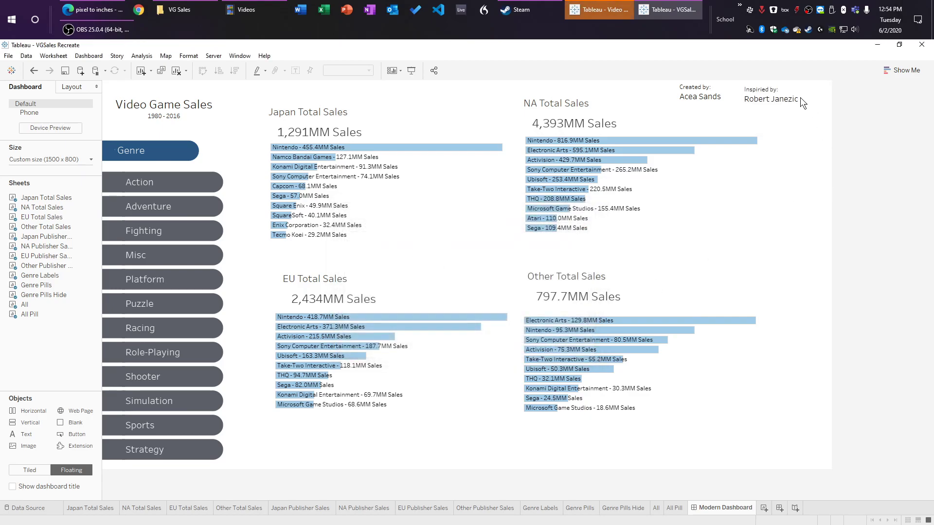
Step: Nudge the Inspired by box right and move the Created by credit to sit beside it
{"action": "left_click_drag", "start_coordinate": [789, 88], "coordinate": [802, 88]}
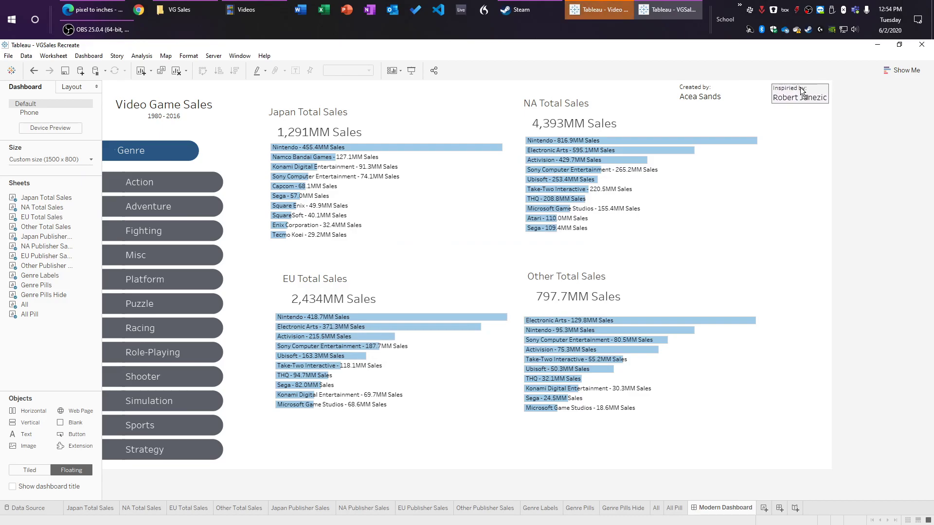
{"action": "left_click", "coordinate": [703, 91]}
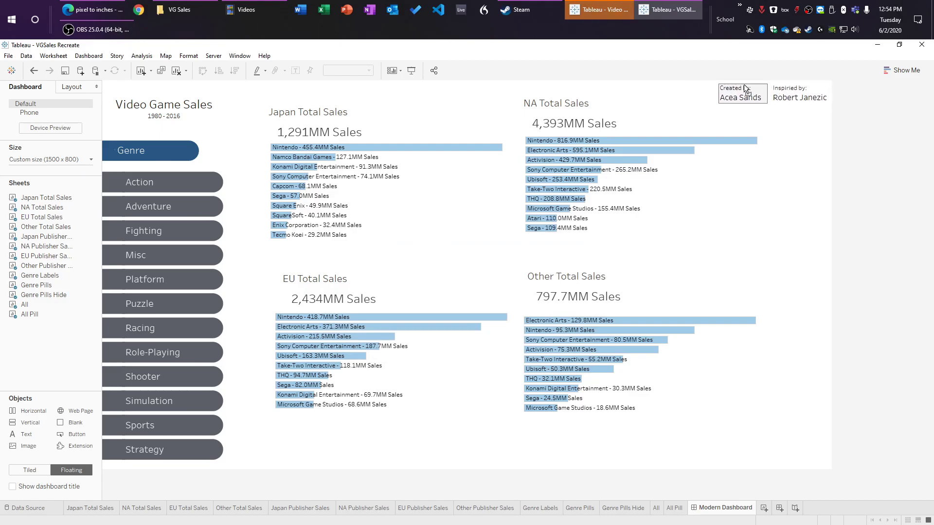
{"action": "left_click_drag", "start_coordinate": [702, 85], "coordinate": [746, 84]}
{"action": "left_click", "coordinate": [847, 216]}
Step: Shift the Other and EU total-sales panels and their bar charts down and right
{"action": "left_click", "coordinate": [674, 9]}
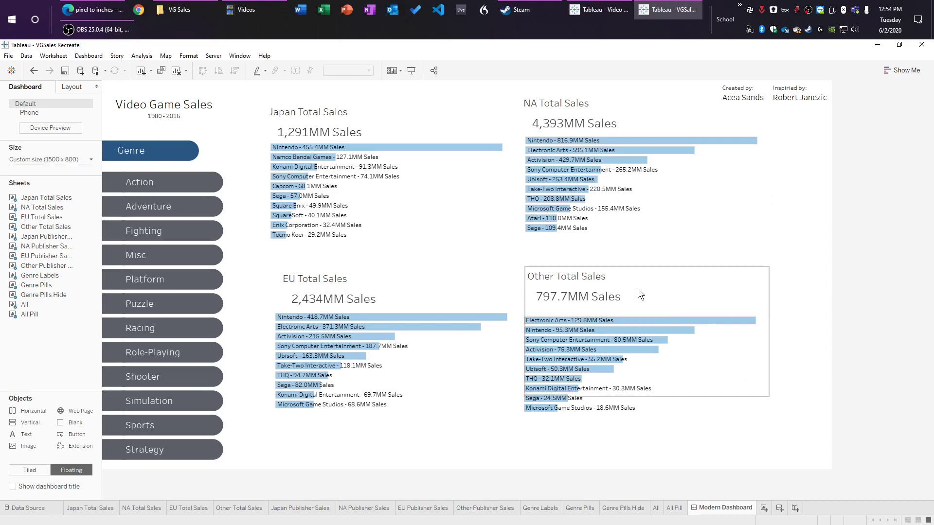
{"action": "left_click", "coordinate": [720, 424]}
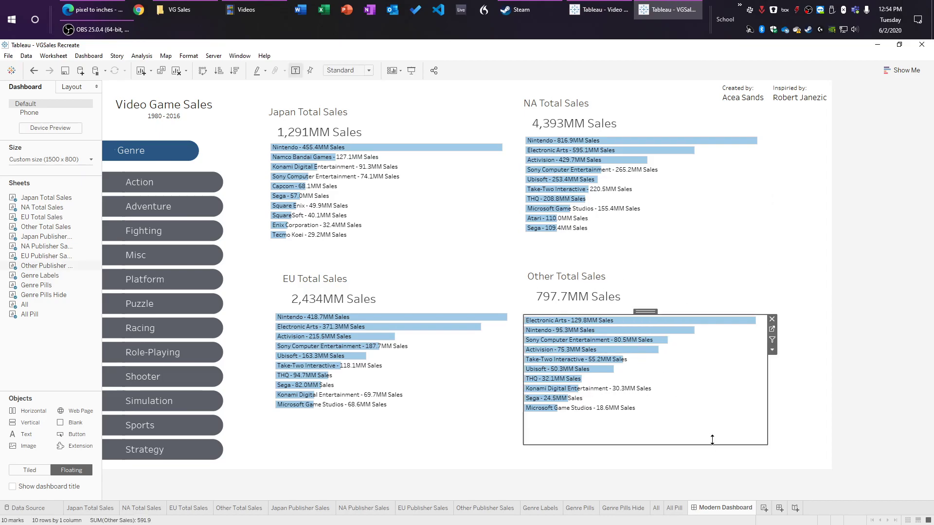
{"action": "left_click_drag", "start_coordinate": [646, 312], "coordinate": [676, 319]}
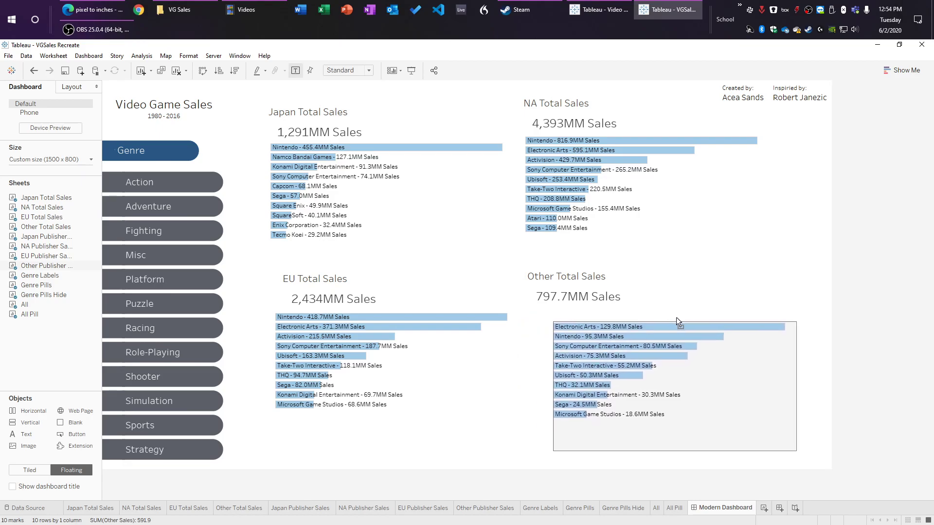
{"action": "left_click", "coordinate": [625, 277]}
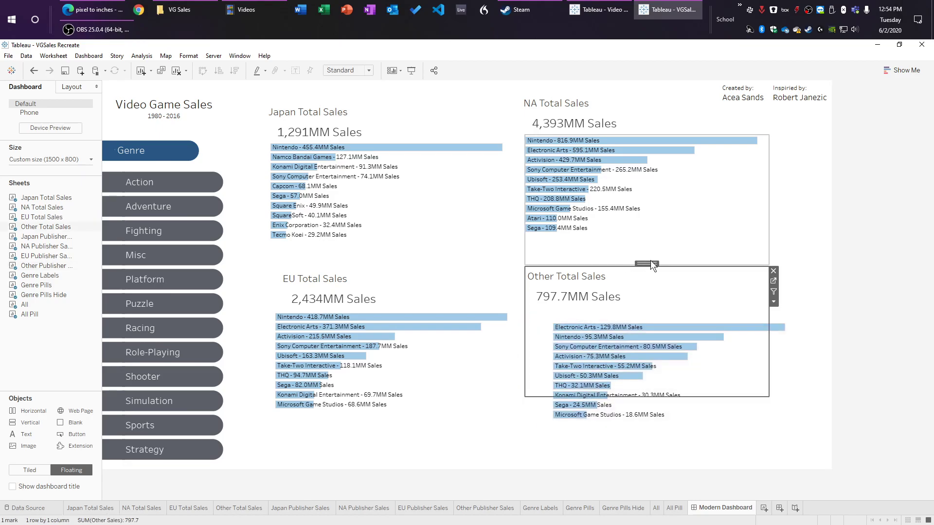
{"action": "left_click_drag", "start_coordinate": [649, 262], "coordinate": [676, 269]}
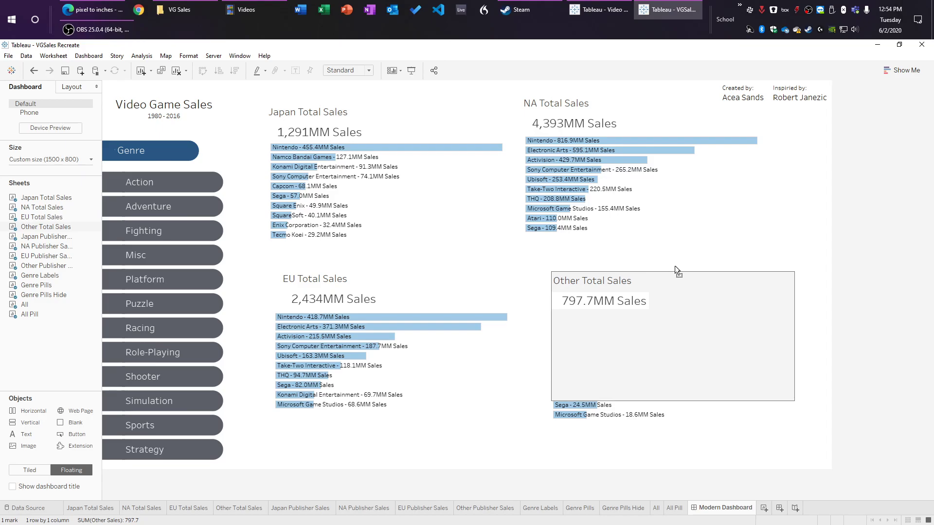
{"action": "left_click", "coordinate": [456, 313]}
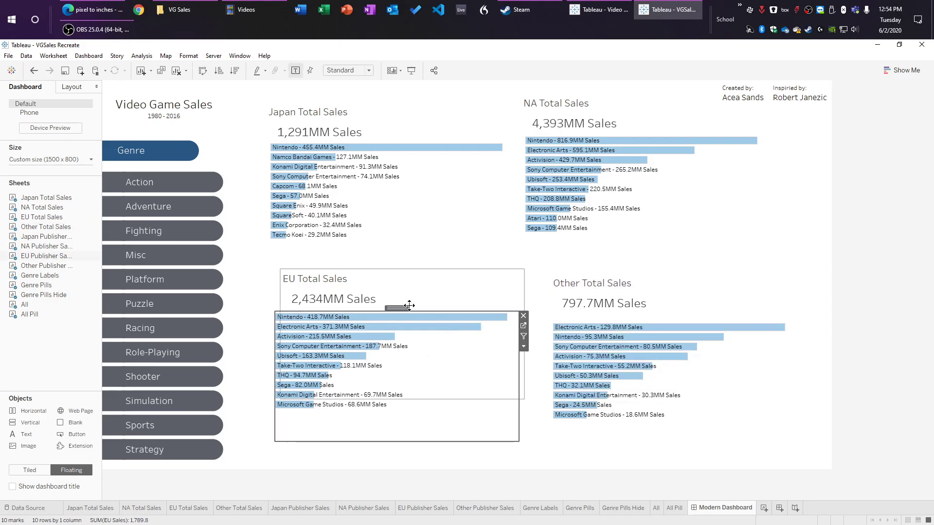
{"action": "left_click_drag", "start_coordinate": [401, 306], "coordinate": [407, 321]}
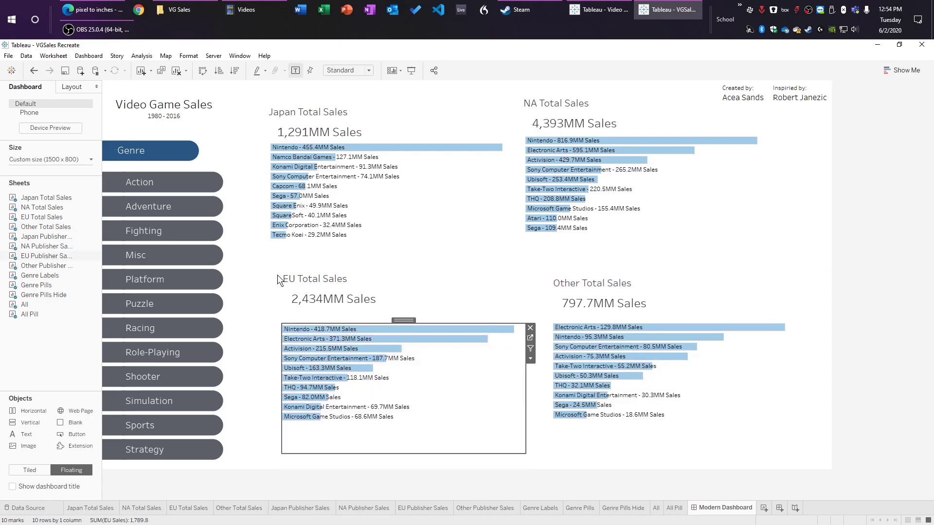
{"action": "left_click", "coordinate": [385, 280]}
{"action": "left_click_drag", "start_coordinate": [401, 268], "coordinate": [401, 278]}
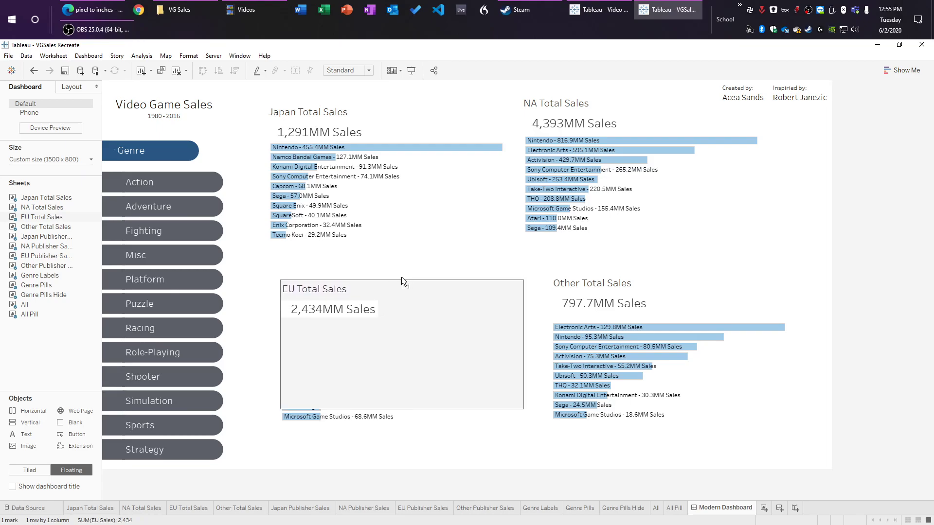
Step: Reposition the Japan and EU headers and bar charts so each chart sits below its title
{"action": "left_click", "coordinate": [571, 451]}
{"action": "left_click", "coordinate": [394, 190]}
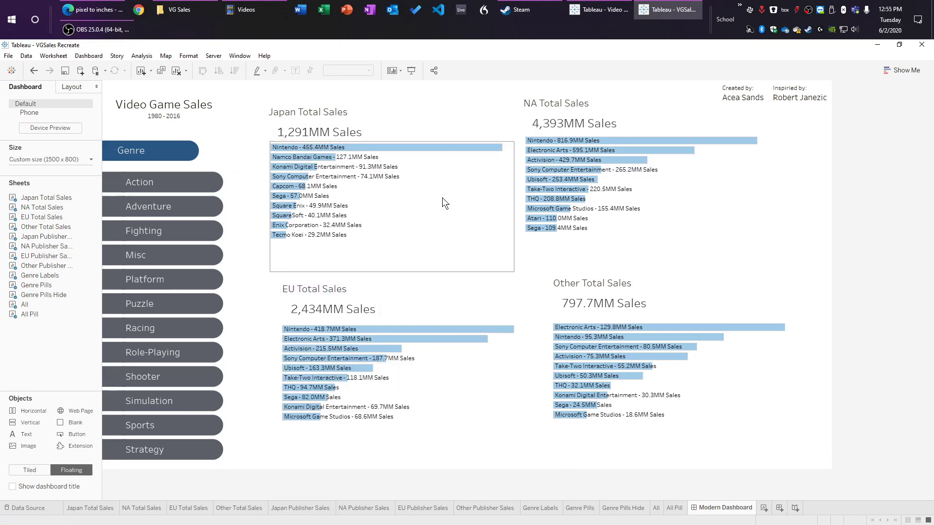
{"action": "left_click_drag", "start_coordinate": [397, 139], "coordinate": [402, 149]}
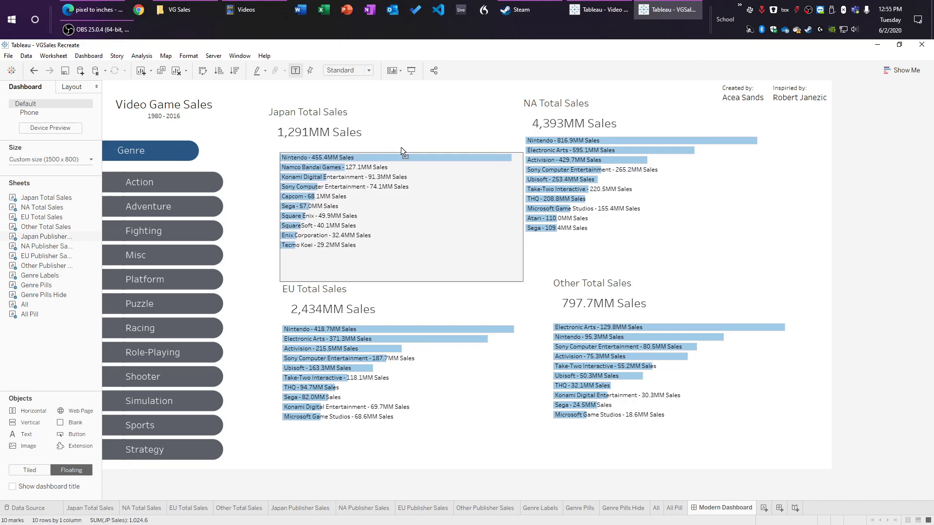
{"action": "left_click", "coordinate": [467, 441]}
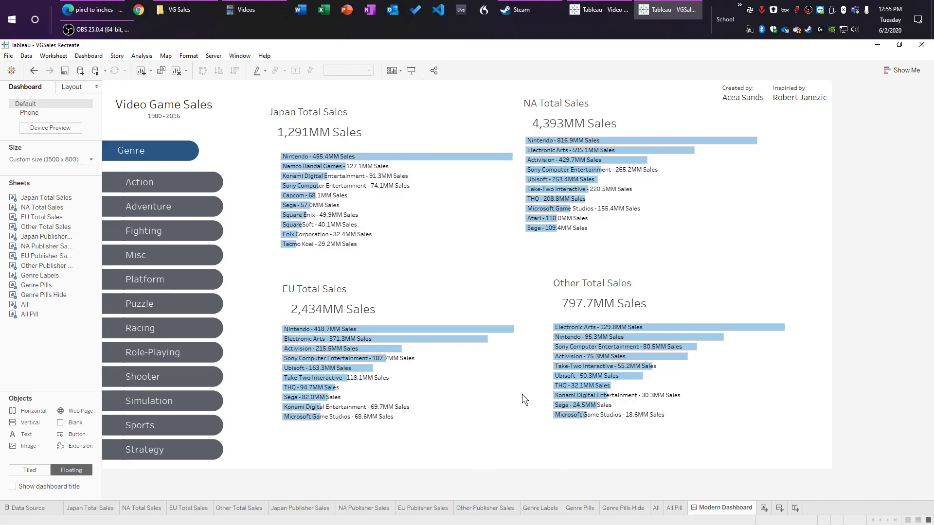
{"action": "left_click", "coordinate": [414, 307]}
{"action": "left_click_drag", "start_coordinate": [399, 281], "coordinate": [386, 286]}
{"action": "left_click", "coordinate": [466, 439]}
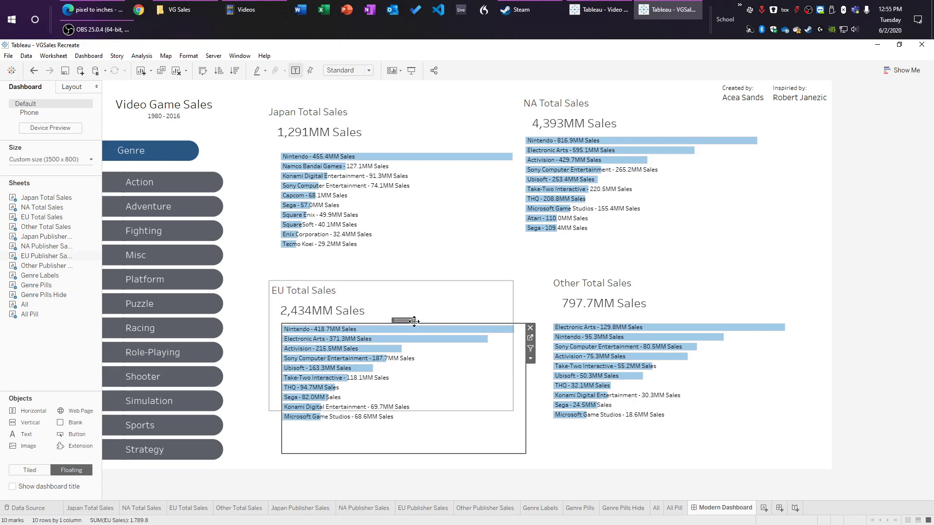
{"action": "mouse_move", "coordinate": [412, 321]}
{"action": "left_mouse_down"}
{"action": "mouse_move", "coordinate": [392, 330]}
{"action": "mouse_move", "coordinate": [396, 320]}
{"action": "left_mouse_up"}
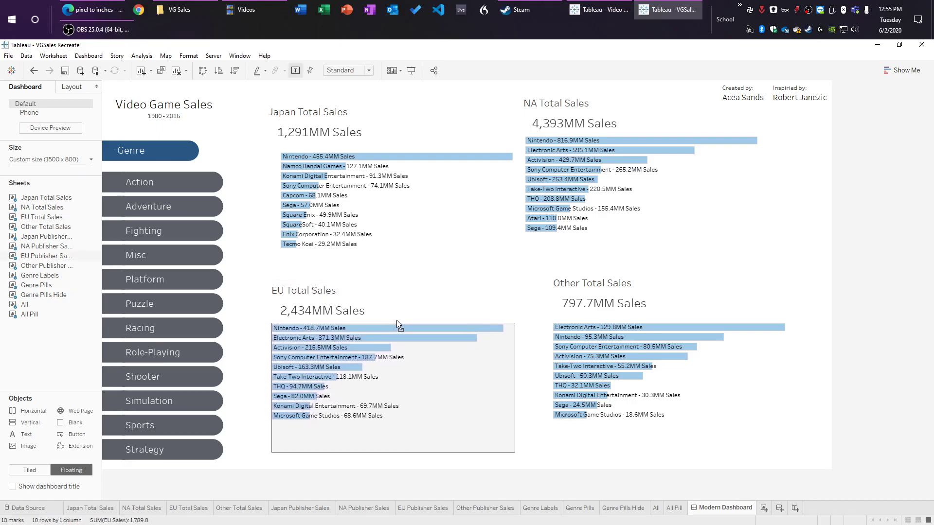
{"action": "left_click", "coordinate": [402, 156]}
{"action": "left_click_drag", "start_coordinate": [400, 146], "coordinate": [388, 148]}
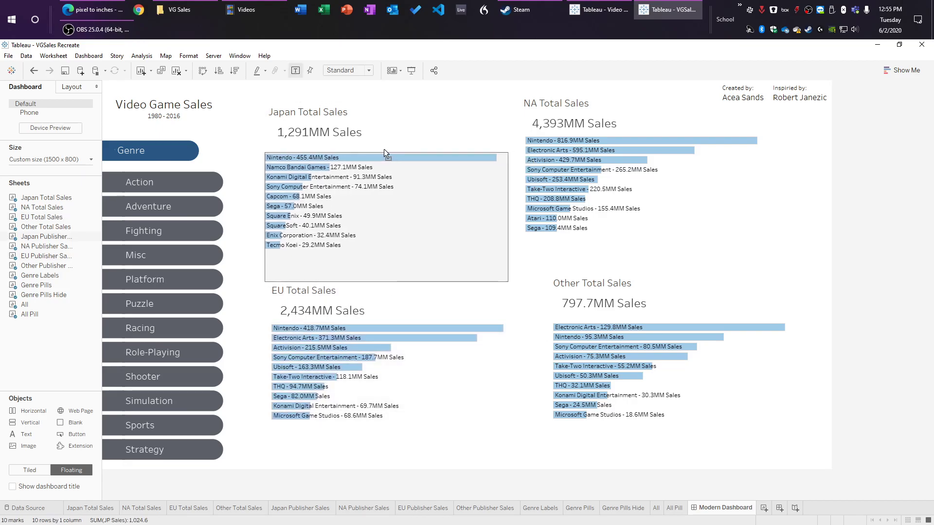
{"action": "left_click", "coordinate": [388, 149]}
{"action": "left_click", "coordinate": [393, 112]}
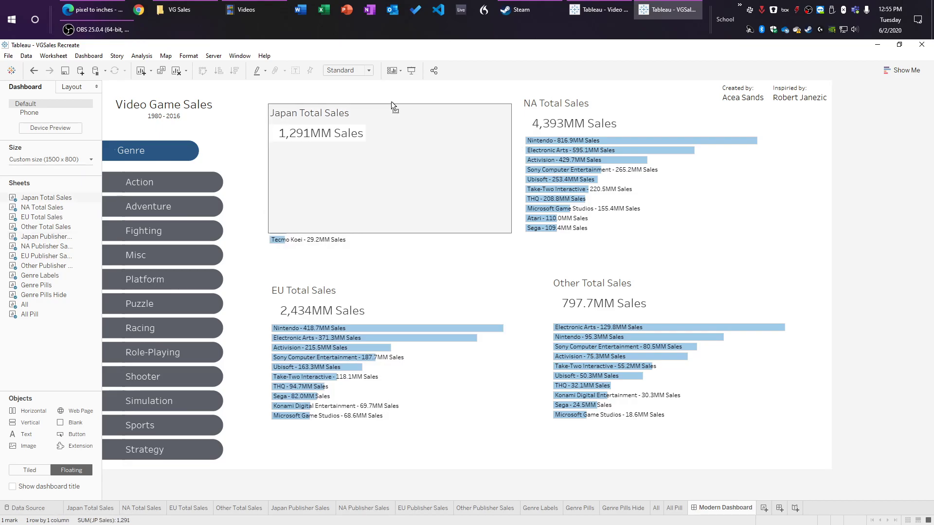
{"action": "left_click", "coordinate": [531, 277]}
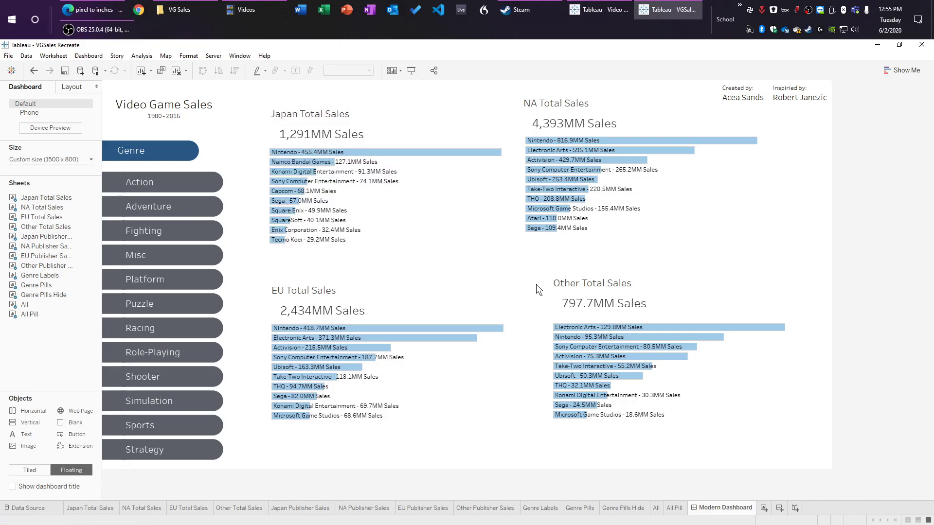
Step: Align the NA header with its chart and lower the Other and EU bar charts in their panels
{"action": "left_click", "coordinate": [702, 160]}
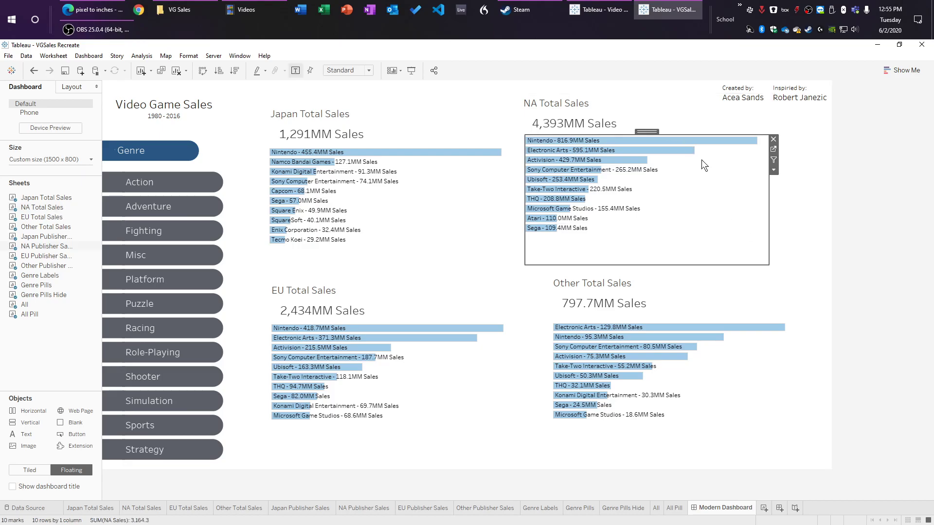
{"action": "left_click_drag", "start_coordinate": [647, 132], "coordinate": [674, 136]}
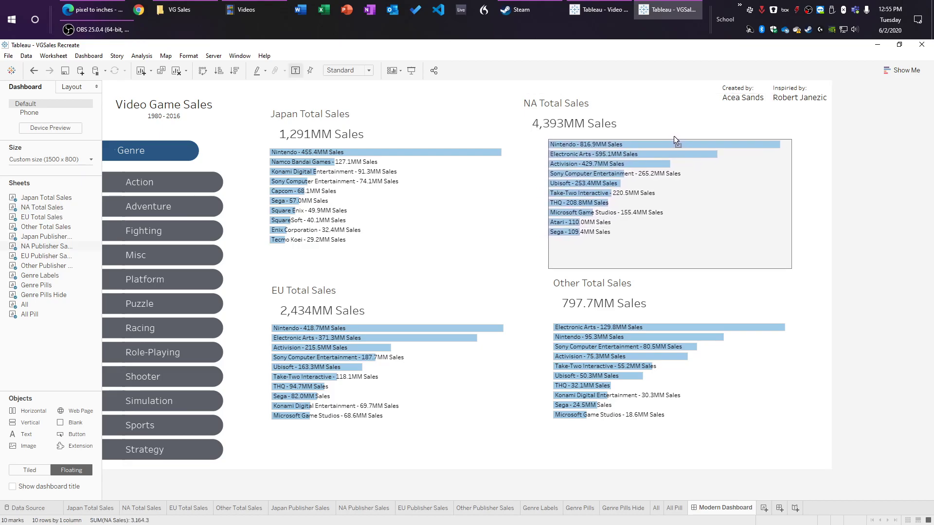
{"action": "left_click_drag", "start_coordinate": [642, 91], "coordinate": [667, 95]}
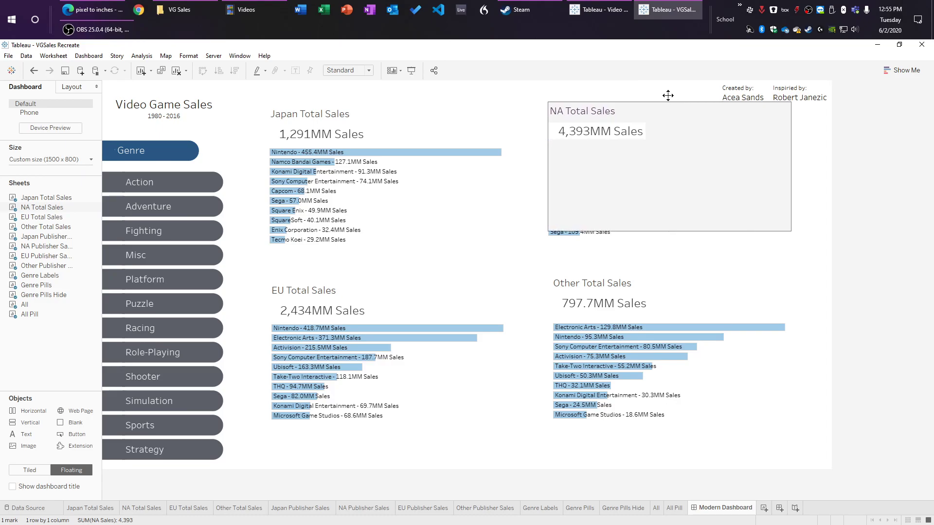
{"action": "left_click", "coordinate": [802, 226]}
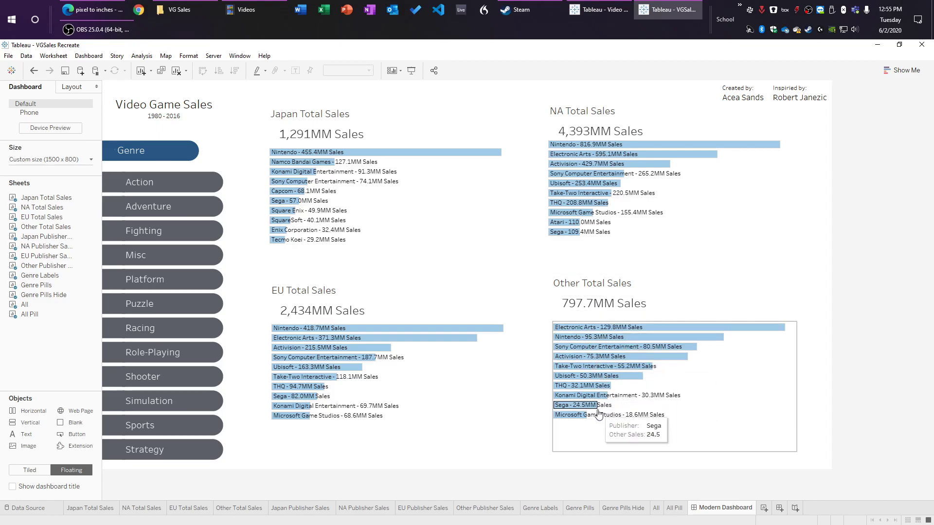
{"action": "left_click", "coordinate": [670, 331]}
{"action": "mouse_move", "coordinate": [678, 321]}
{"action": "left_mouse_down"}
{"action": "mouse_move", "coordinate": [674, 330]}
{"action": "mouse_move", "coordinate": [671, 278]}
{"action": "left_mouse_up"}
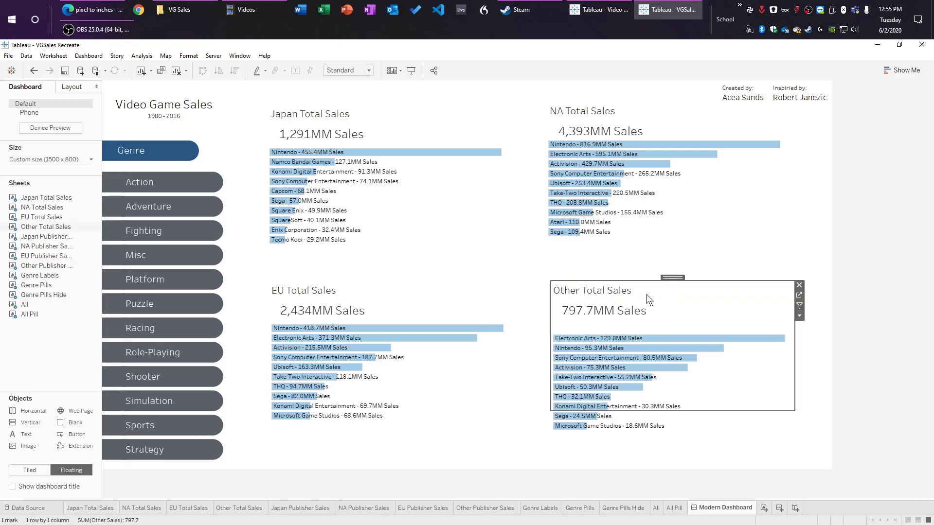
{"action": "left_click", "coordinate": [429, 295]}
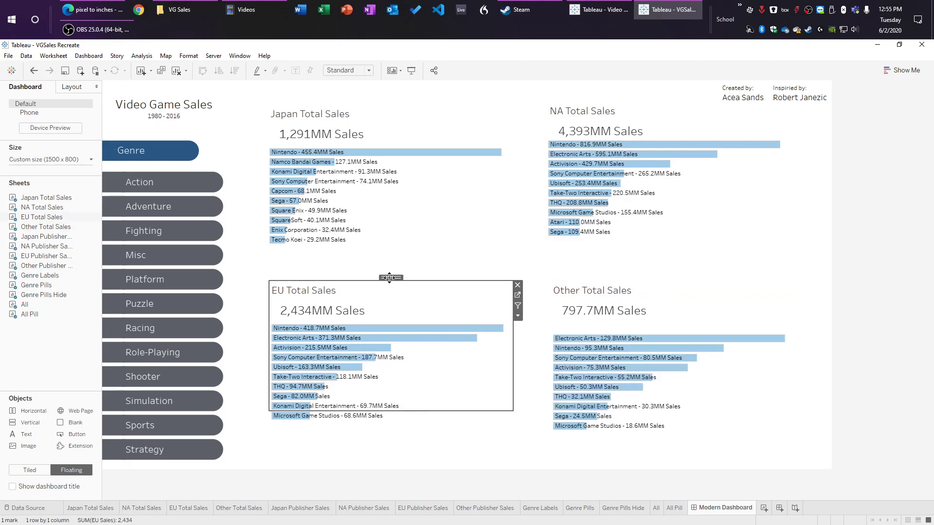
{"action": "left_click_drag", "start_coordinate": [391, 278], "coordinate": [393, 330]}
{"action": "left_click", "coordinate": [437, 434]}
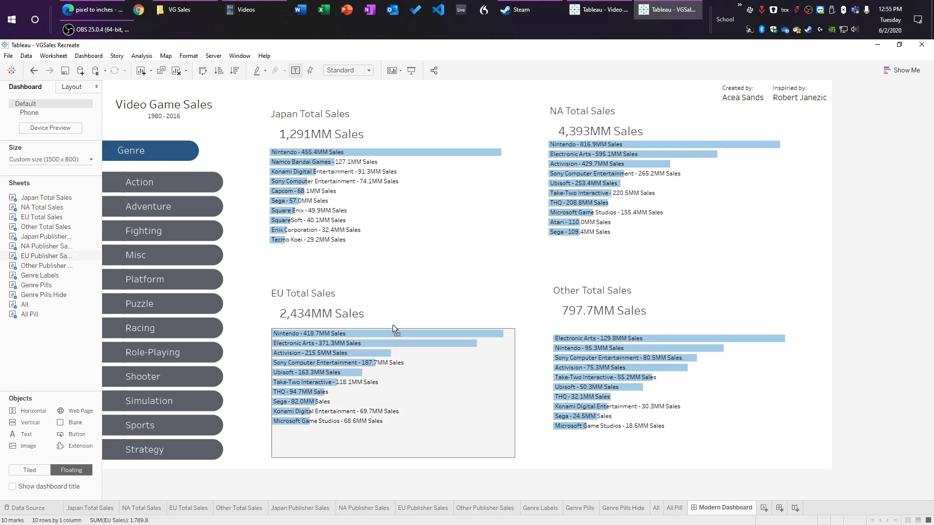
{"action": "left_click", "coordinate": [568, 457]}
{"action": "left_click", "coordinate": [822, 462]}
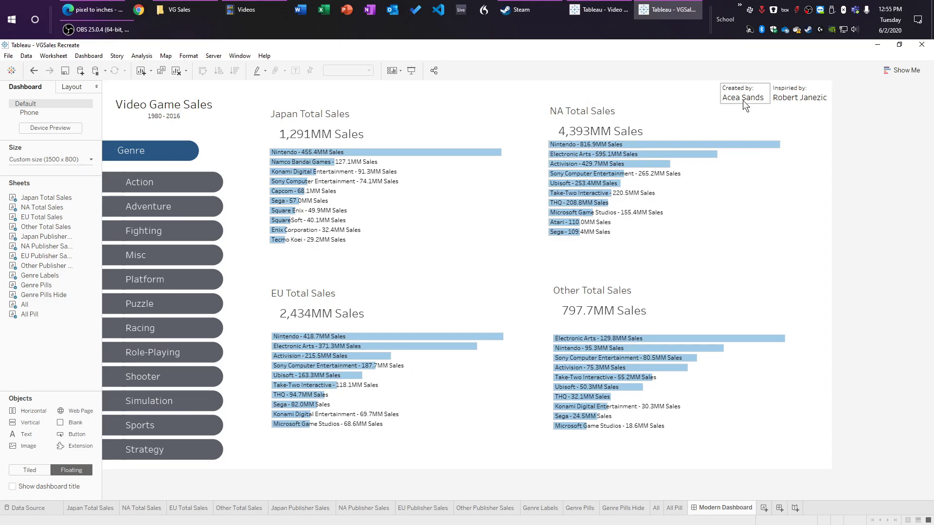
Step: Lower the NA and Other bar charts, undo an accidental Other header move, and move the NA header down
{"action": "left_click", "coordinate": [695, 130]}
{"action": "left_click", "coordinate": [681, 233]}
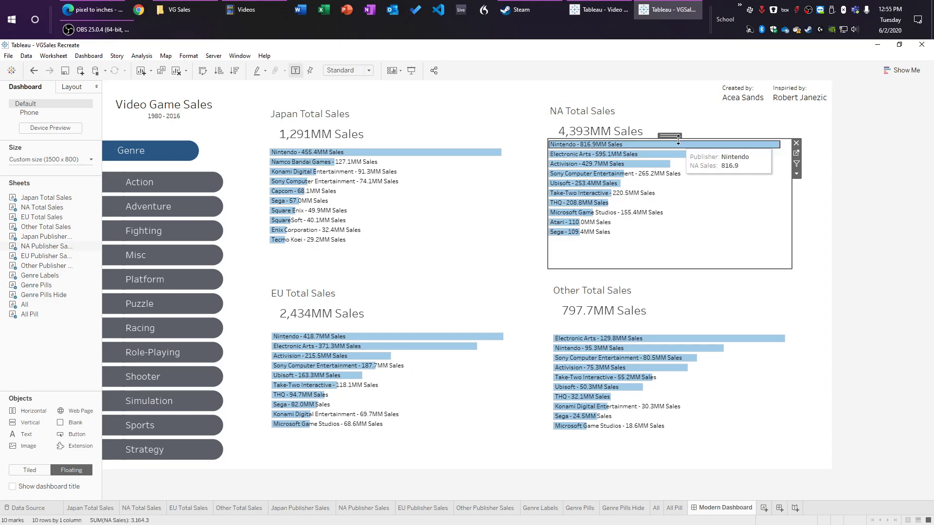
{"action": "left_click_drag", "start_coordinate": [672, 136], "coordinate": [670, 147]}
{"action": "left_click", "coordinate": [670, 386]}
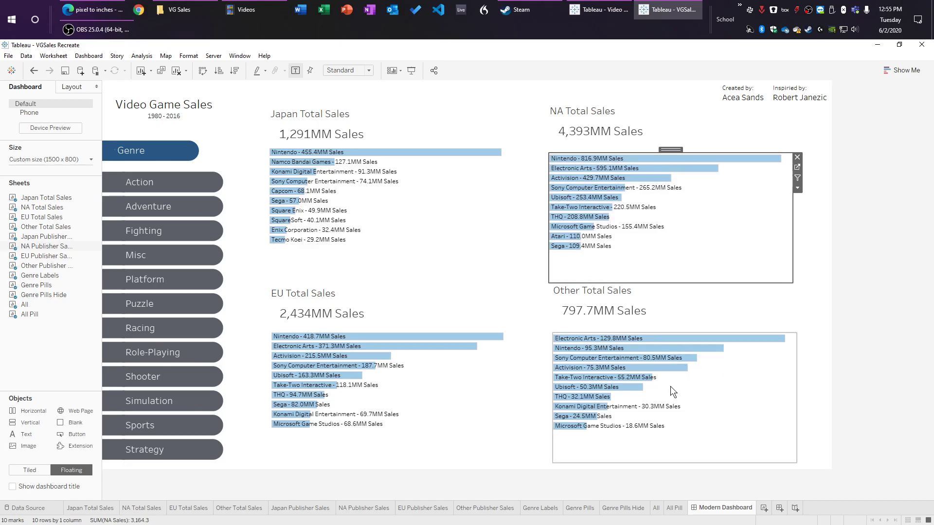
{"action": "left_click_drag", "start_coordinate": [676, 331], "coordinate": [677, 347]}
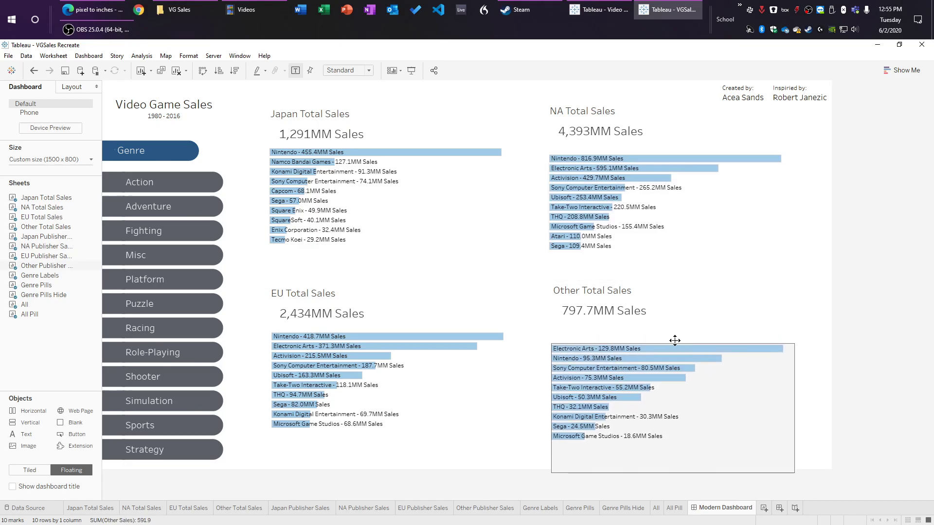
{"action": "left_click", "coordinate": [665, 308]}
{"action": "left_click_drag", "start_coordinate": [667, 281], "coordinate": [670, 300]}
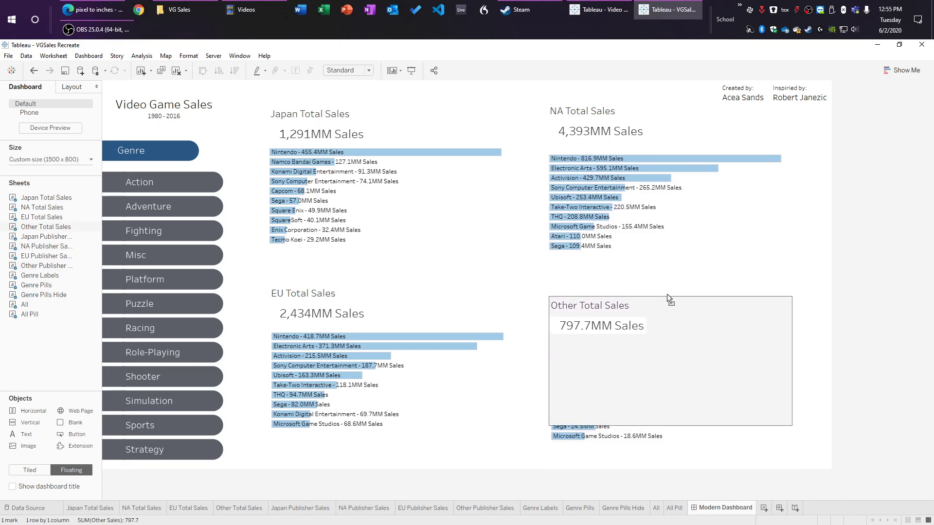
{"action": "key", "text": "ctrl+z"}
{"action": "left_click", "coordinate": [667, 164]}
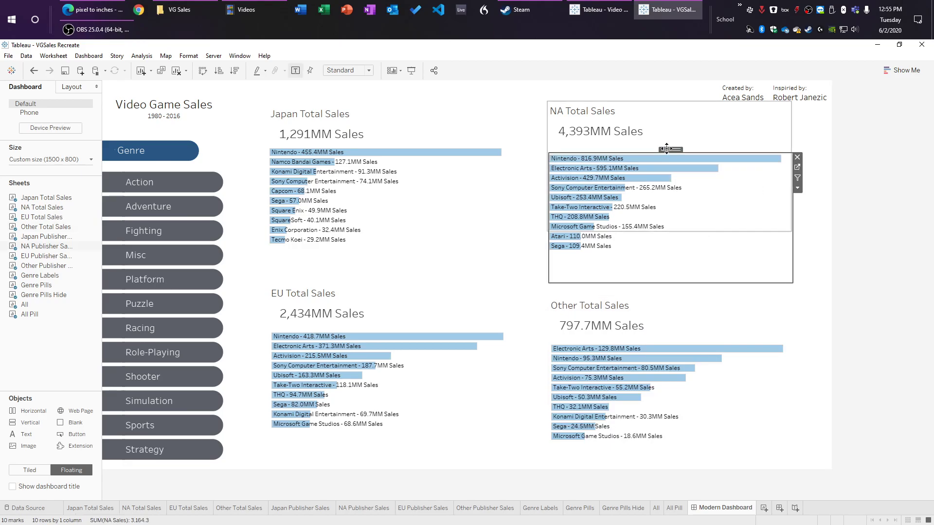
{"action": "mouse_move", "coordinate": [669, 149]}
{"action": "left_mouse_down"}
{"action": "mouse_move", "coordinate": [669, 107]}
{"action": "mouse_move", "coordinate": [669, 115]}
{"action": "left_mouse_up"}
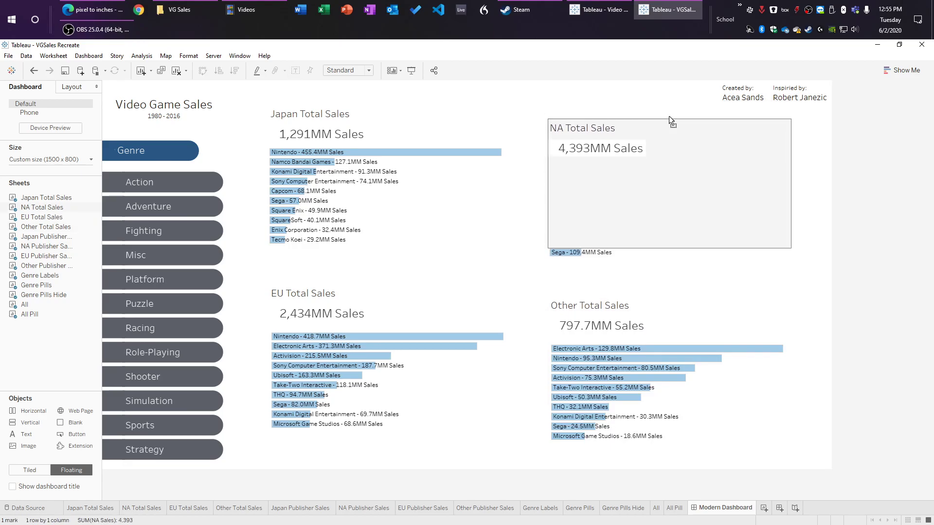
Step: Nudge the Japan and EU headers and publisher bars down slightly for final alignment
{"action": "left_click", "coordinate": [464, 183]}
{"action": "left_click_drag", "start_coordinate": [390, 148], "coordinate": [392, 151]}
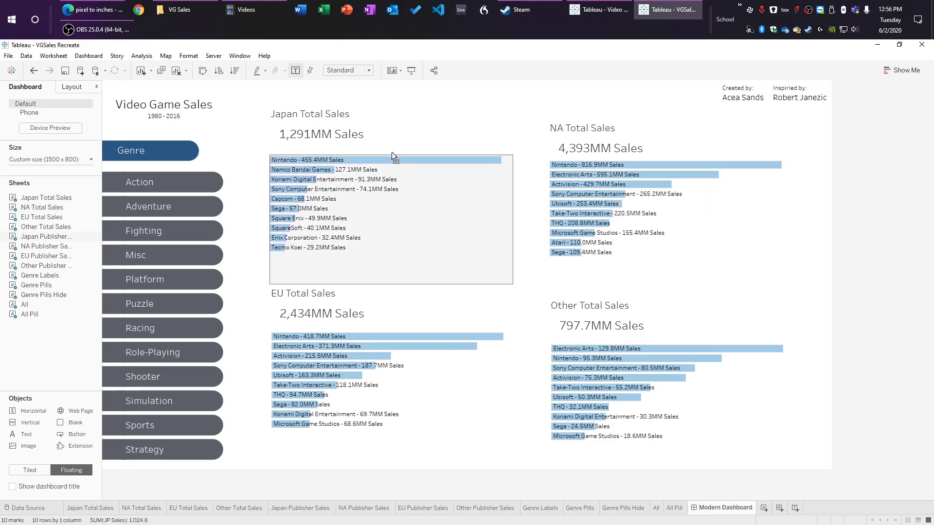
{"action": "left_click", "coordinate": [392, 131]}
{"action": "left_click_drag", "start_coordinate": [390, 102], "coordinate": [390, 113]}
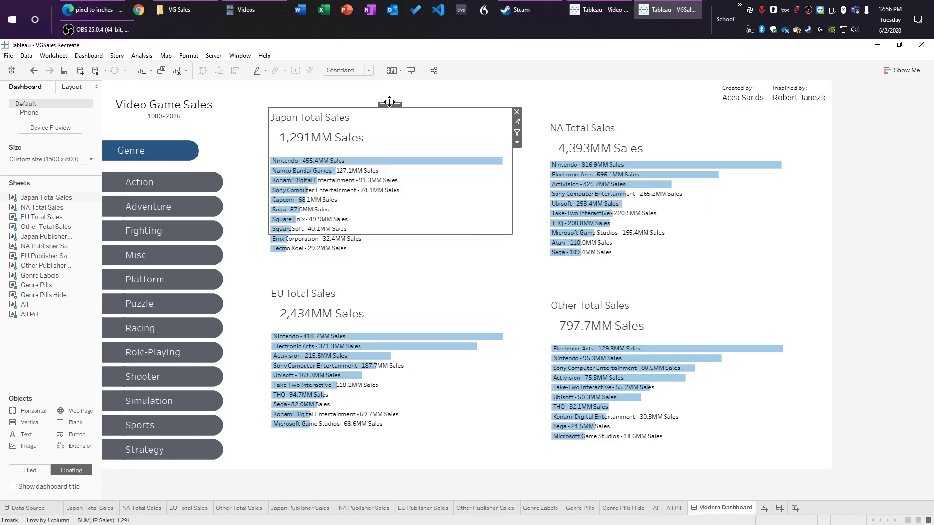
{"action": "left_click", "coordinate": [539, 323]}
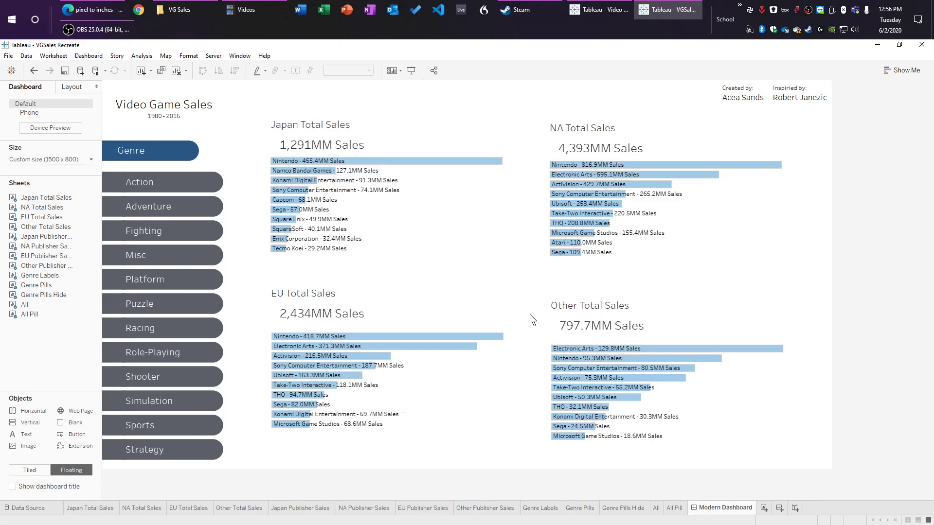
{"action": "left_click", "coordinate": [408, 391]}
{"action": "left_click", "coordinate": [398, 369]}
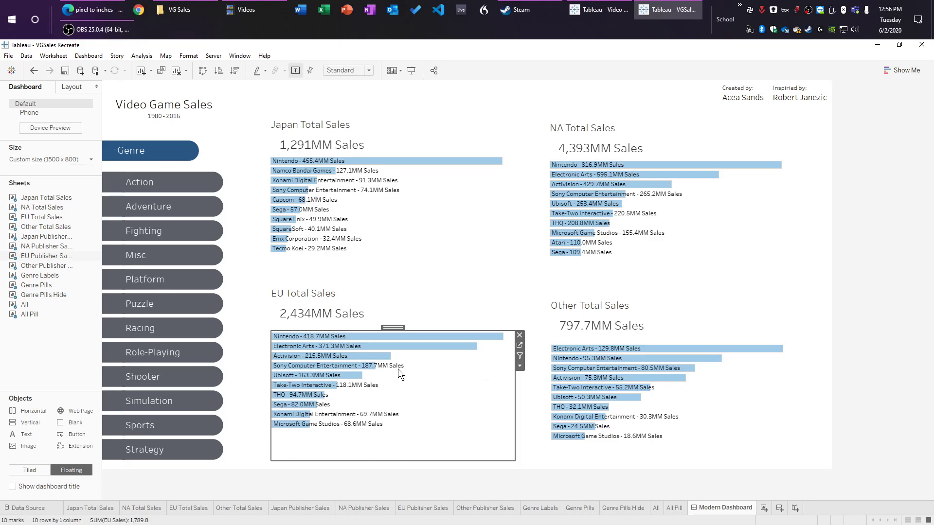
{"action": "left_click_drag", "start_coordinate": [393, 326], "coordinate": [394, 337]}
{"action": "left_click", "coordinate": [374, 318]}
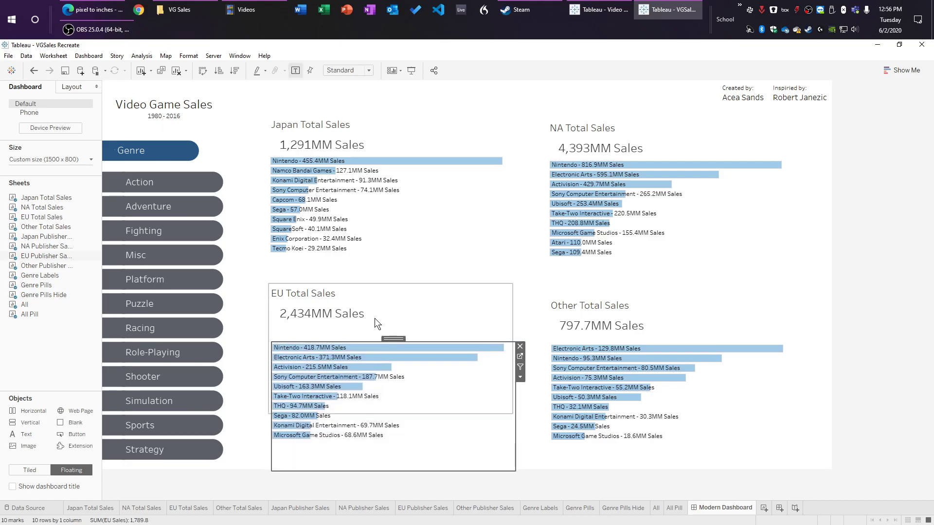
{"action": "left_click_drag", "start_coordinate": [389, 286], "coordinate": [388, 291]}
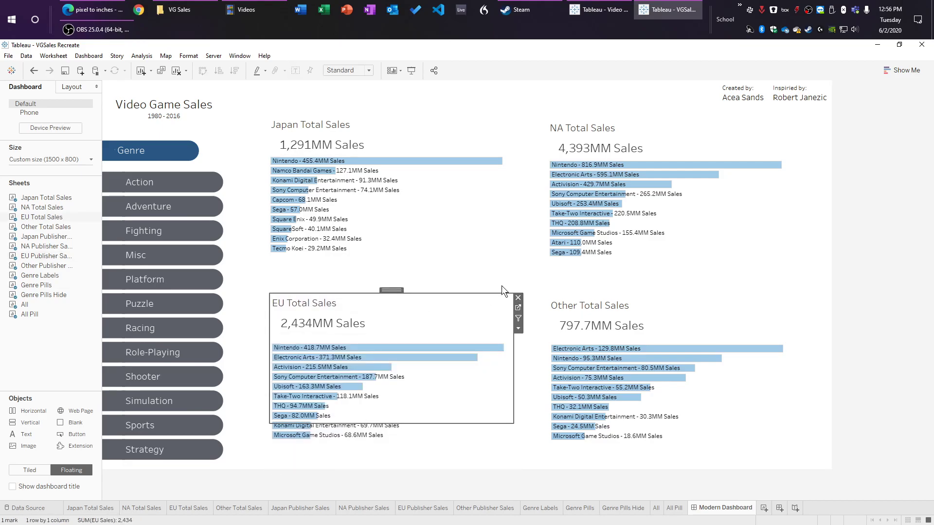
{"action": "left_click", "coordinate": [532, 290]}
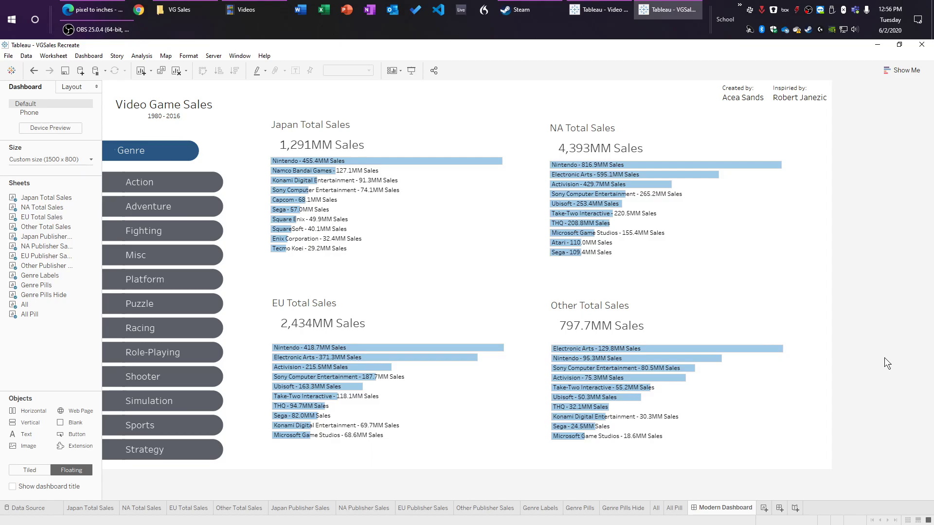
Step: Lower the NA Total Sales header slightly and bring up the Other chart's position and size
{"action": "left_click", "coordinate": [674, 241]}
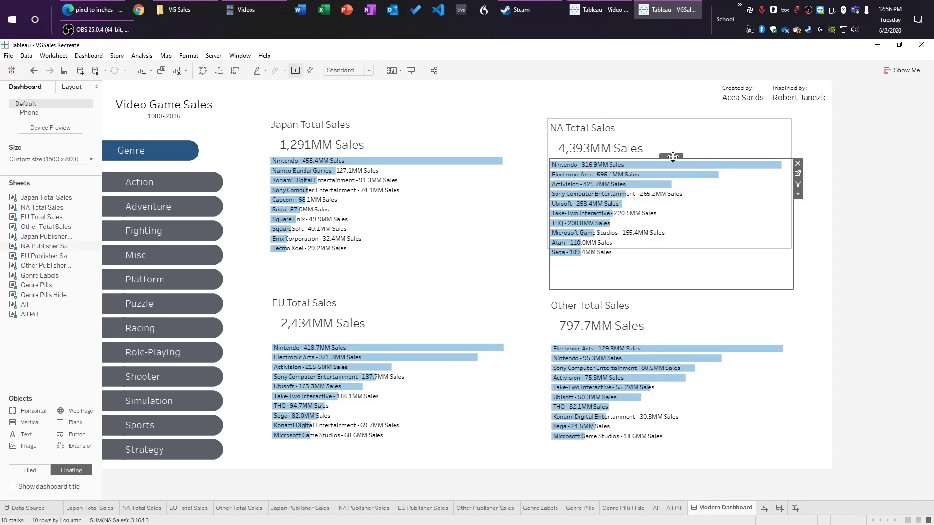
{"action": "left_click", "coordinate": [671, 130]}
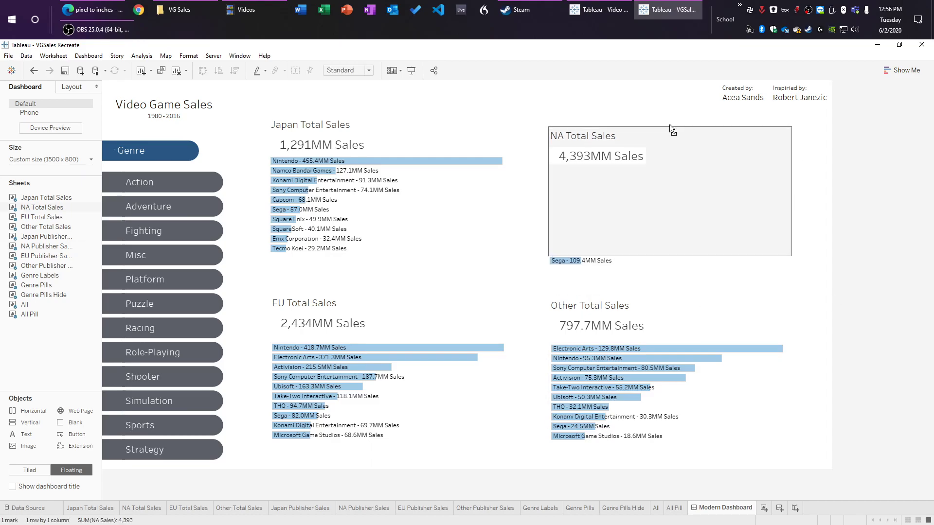
{"action": "left_click", "coordinate": [824, 265]}
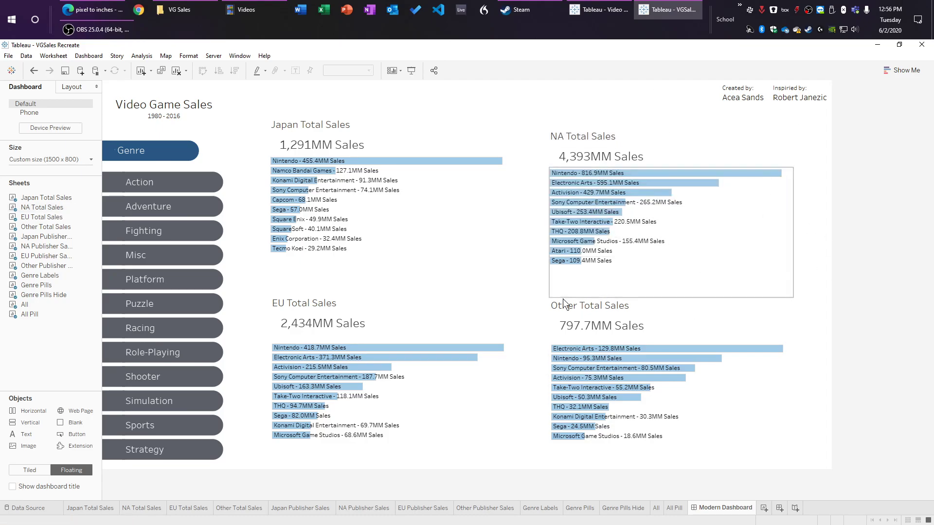
{"action": "left_click", "coordinate": [753, 404]}
{"action": "left_click", "coordinate": [72, 87]}
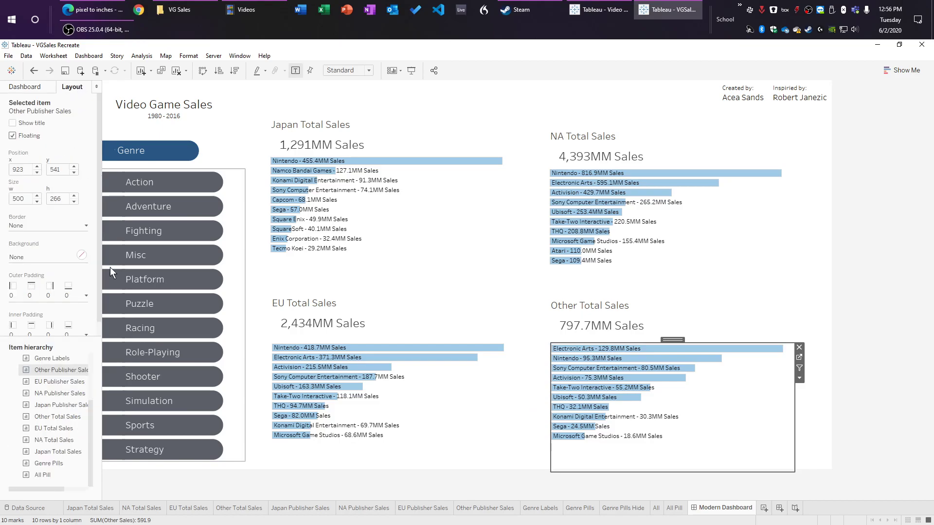
Step: Shrink the Other Total Sales header to about 79 px high just above its bars
{"action": "left_click", "coordinate": [682, 308]}
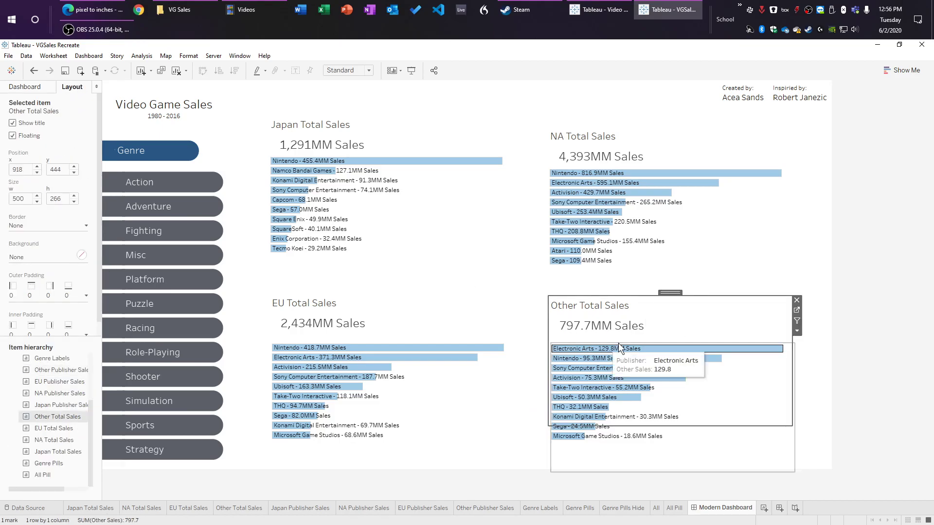
{"action": "left_click", "coordinate": [629, 327]}
{"action": "left_click_drag", "start_coordinate": [670, 293], "coordinate": [668, 298]}
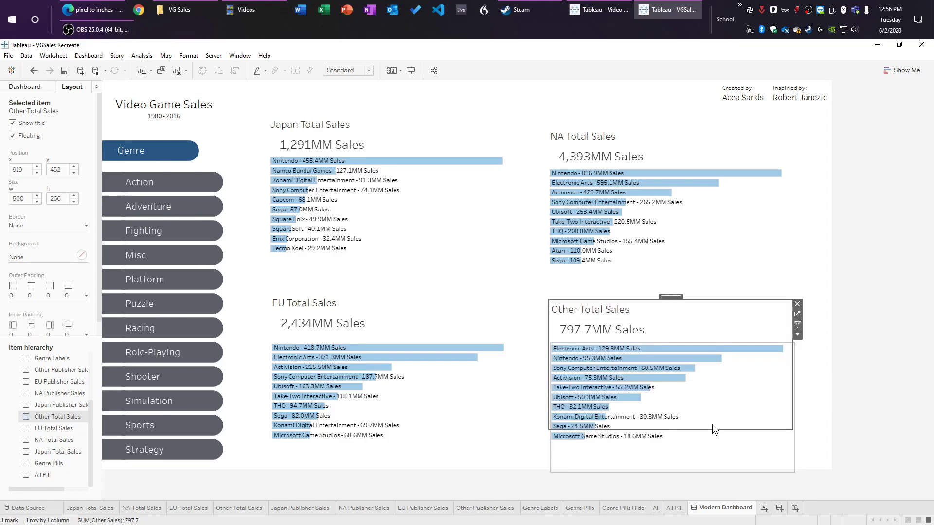
{"action": "left_click_drag", "start_coordinate": [712, 424], "coordinate": [709, 339]}
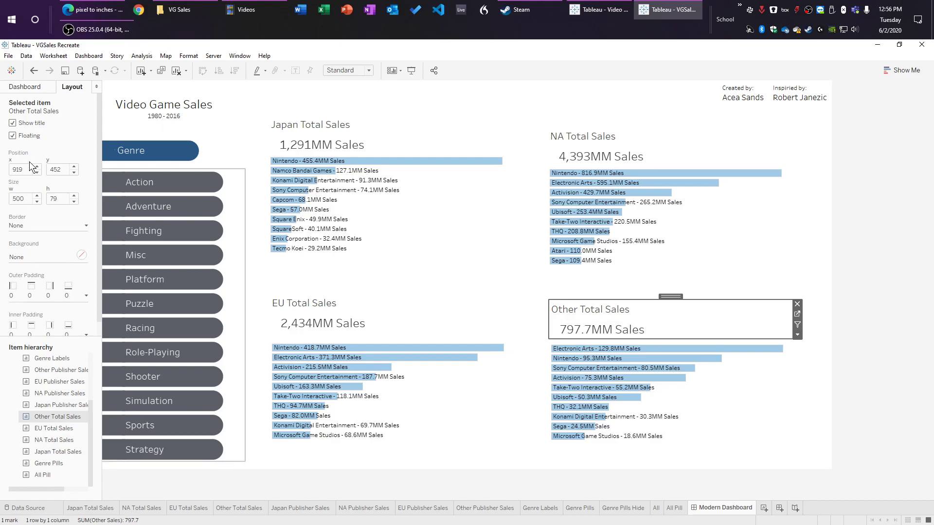
Step: Set the Other Total Sales header to x 920, y 450 and height 80 in the Layout pane
{"action": "double_click", "coordinate": [18, 169]}
{"action": "type", "text": "920"}
{"action": "left_click", "coordinate": [64, 168]}
{"action": "key", "text": "Return"}
{"action": "type", "text": "0"}
{"action": "type", "text": "450"}
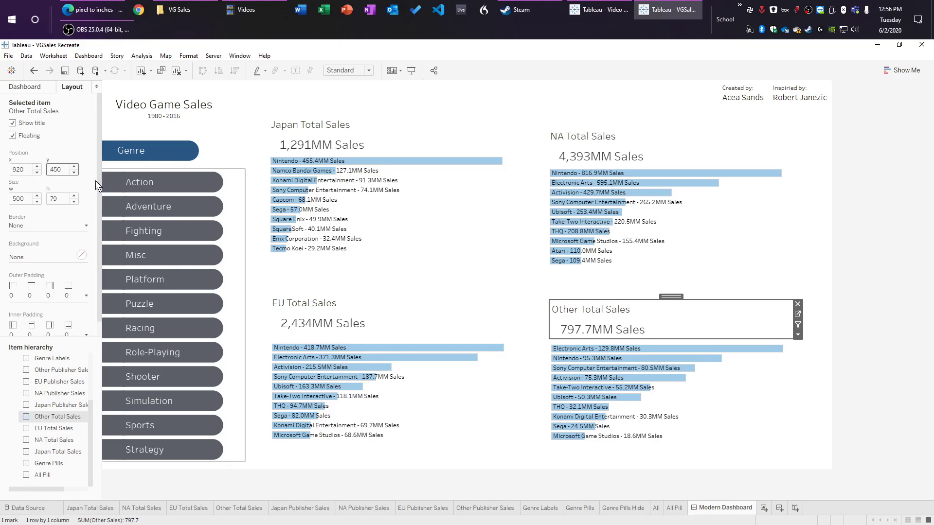
{"action": "key", "text": "Return"}
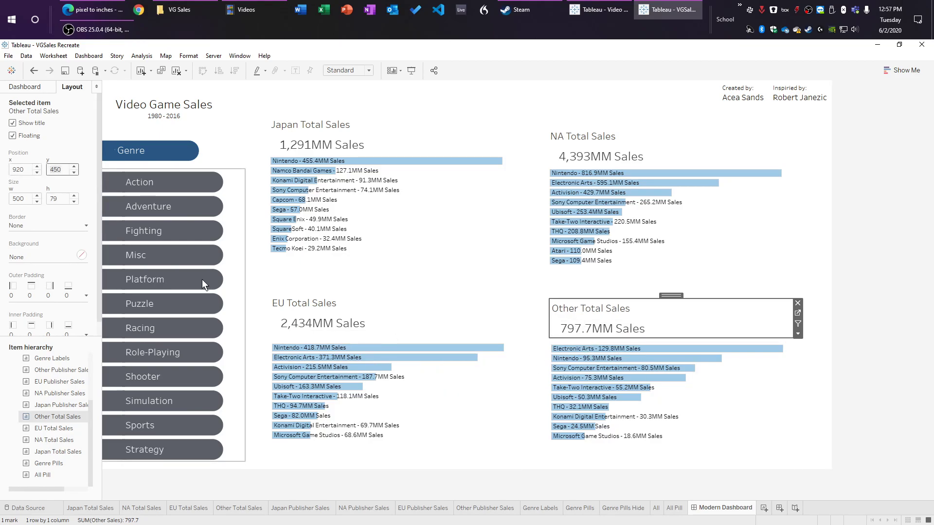
{"action": "left_click", "coordinate": [66, 199]}
{"action": "type", "text": "0"}
{"action": "key", "text": "Return"}
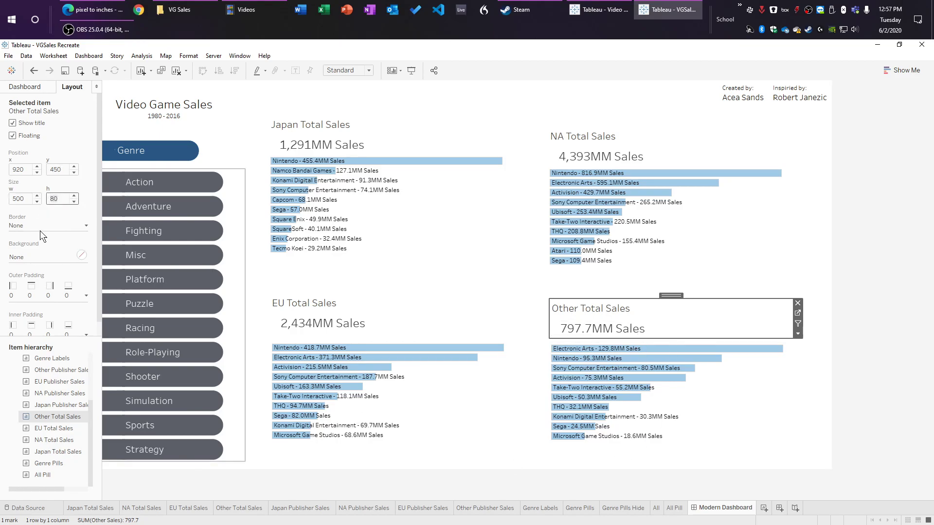
Step: Correct the header's y position to 460 and review it sitting atop the Other publisher chart
{"action": "left_click", "coordinate": [53, 171]}
{"action": "key", "text": "Delete"}
{"action": "type", "text": "4"}
{"action": "key", "text": "Return"}
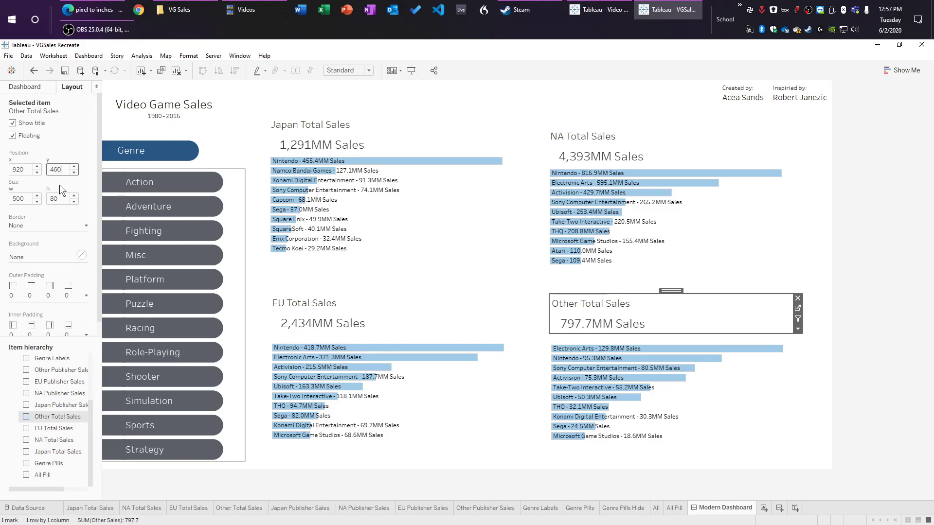
{"action": "key", "text": "Return"}
{"action": "left_click", "coordinate": [820, 432]}
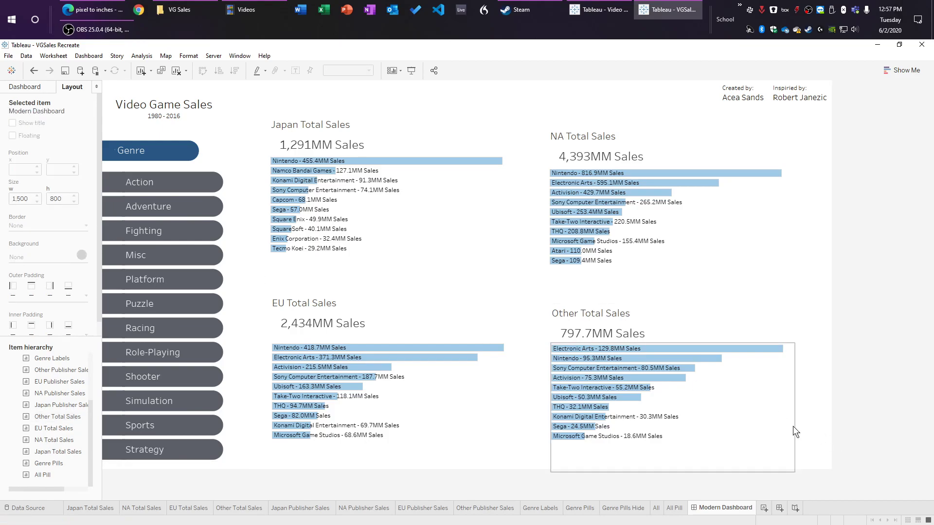
{"action": "left_click", "coordinate": [672, 317]}
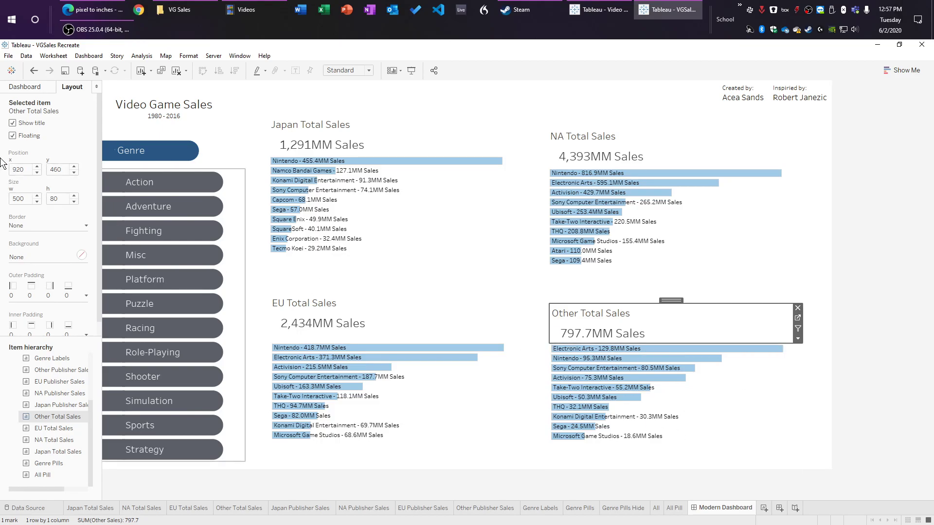
{"action": "left_click", "coordinate": [754, 417]}
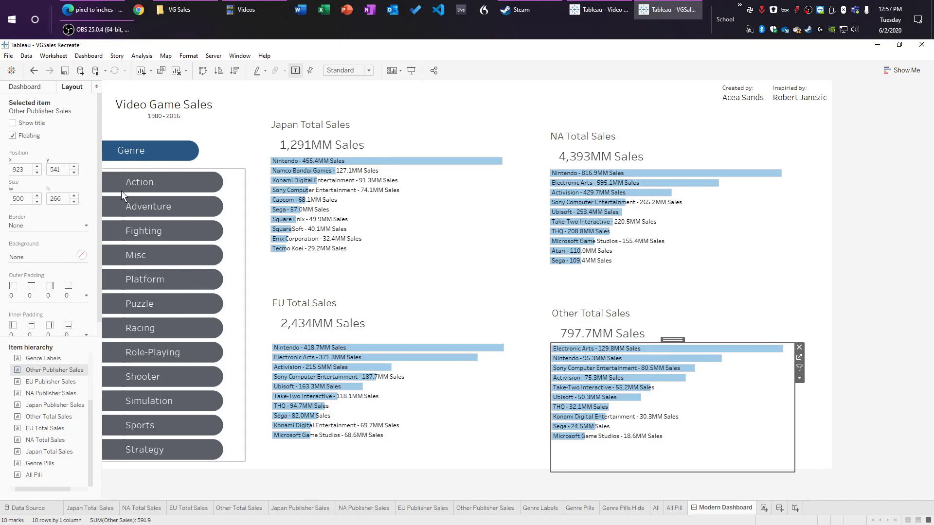
Step: Move the Other Publisher Sales chart to horizontal position 920
{"action": "left_click", "coordinate": [68, 168]}
{"action": "left_click", "coordinate": [684, 319]}
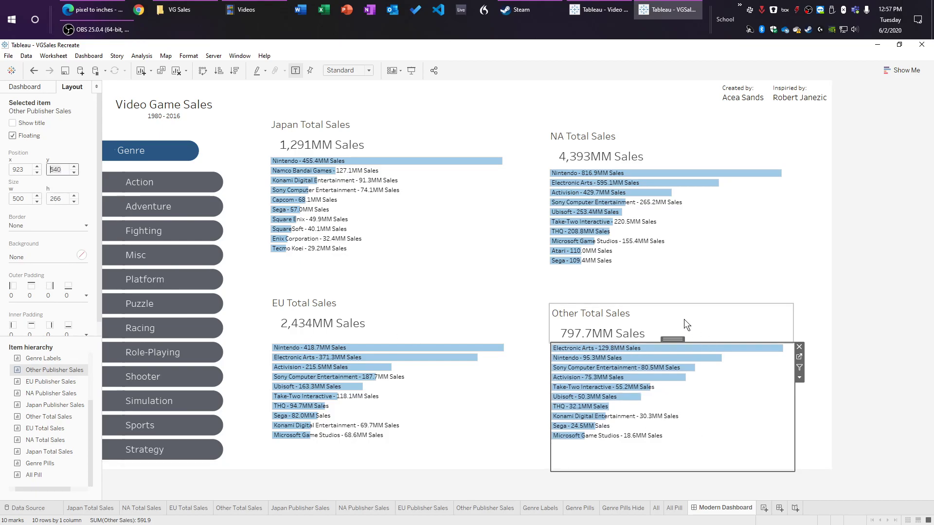
{"action": "left_click", "coordinate": [771, 408]}
{"action": "double_click", "coordinate": [18, 170]}
{"action": "type", "text": "923"}
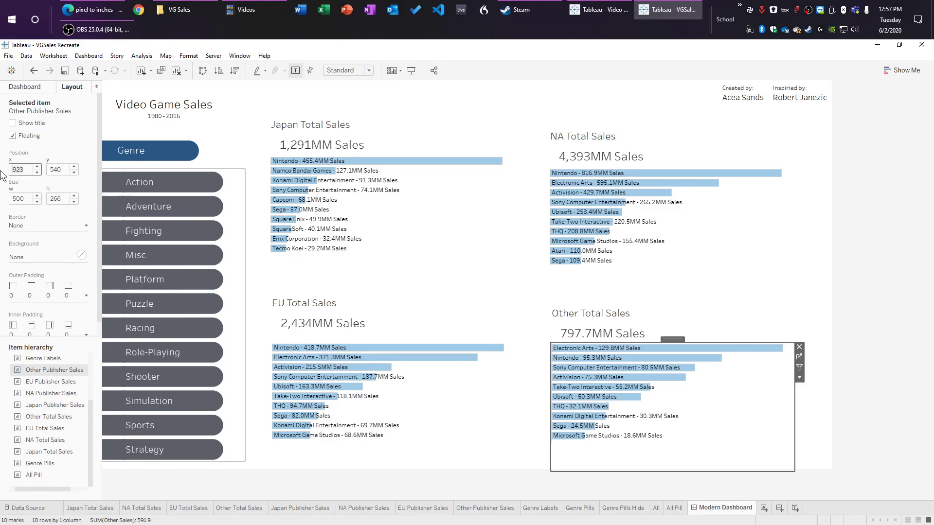
{"action": "type", "text": "920"}
{"action": "key", "text": "Return"}
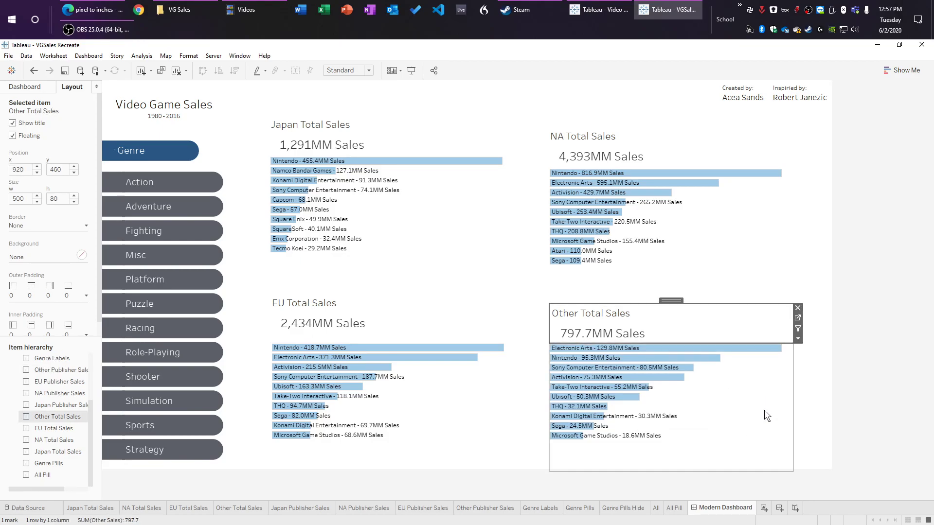
{"action": "left_click", "coordinate": [846, 413]}
{"action": "mouse_move", "coordinate": [595, 348]}
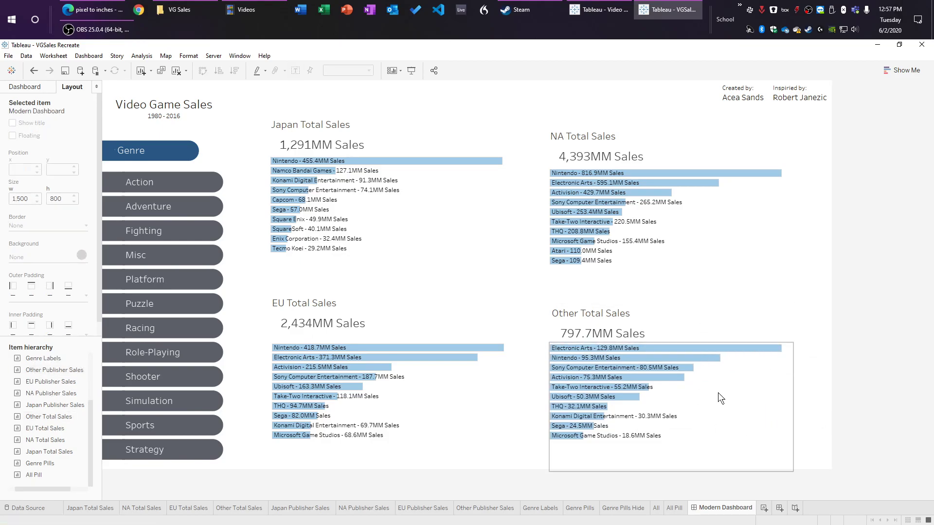
Step: Shorten the Other Publisher Sales chart slightly from its bottom edge
{"action": "left_click", "coordinate": [692, 323]}
{"action": "left_click", "coordinate": [732, 396]}
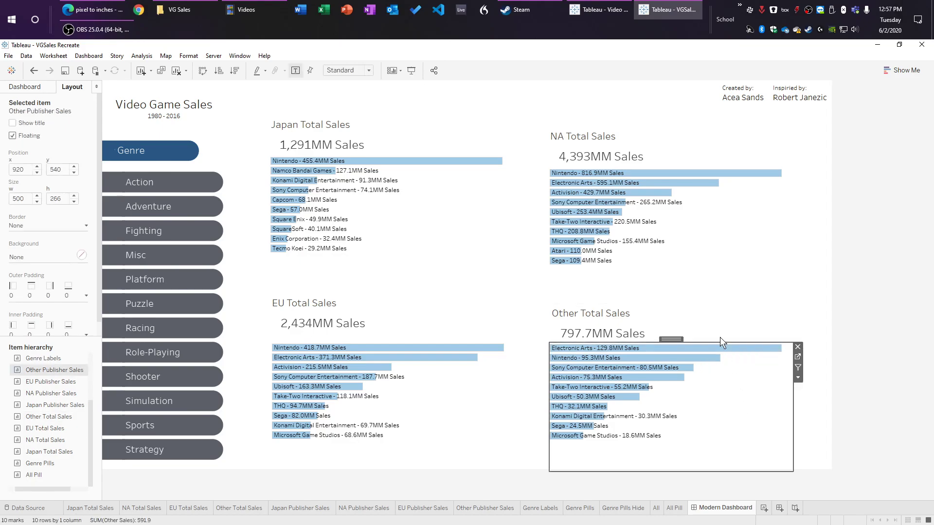
{"action": "left_click", "coordinate": [719, 334]}
{"action": "left_click", "coordinate": [716, 379]}
{"action": "left_click_drag", "start_coordinate": [664, 474], "coordinate": [666, 450]}
{"action": "left_click", "coordinate": [799, 455]}
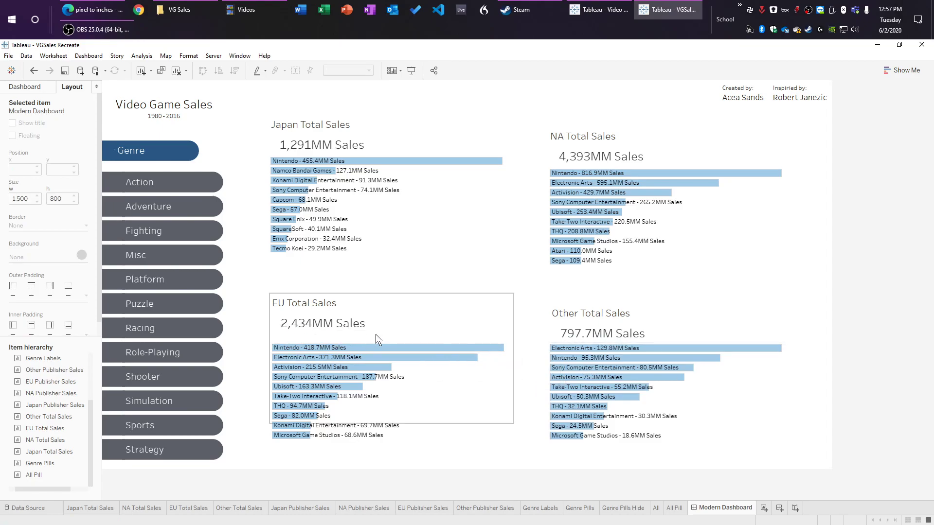
Step: Place the EU Total Sales title at vertical position 460 to match the Other title
{"action": "left_click", "coordinate": [697, 313]}
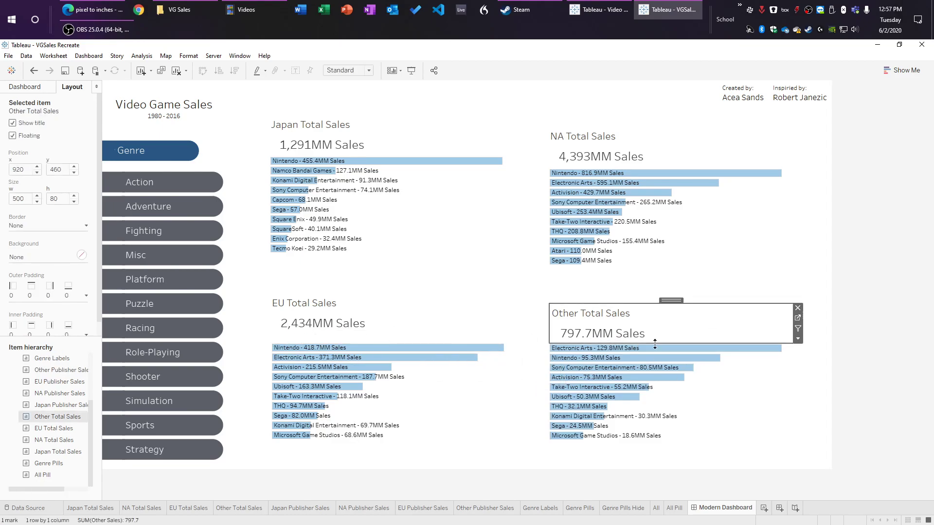
{"action": "left_click", "coordinate": [398, 319]}
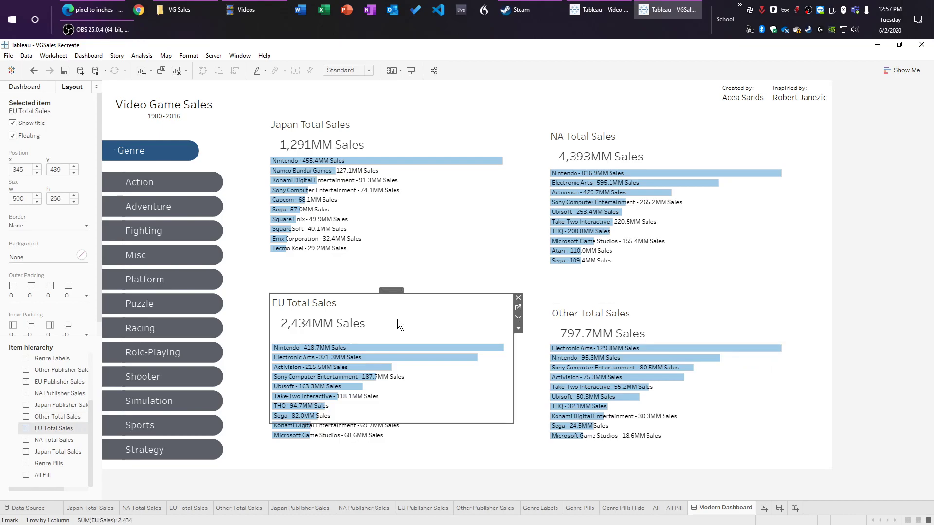
{"action": "left_click", "coordinate": [720, 323]}
{"action": "left_click", "coordinate": [462, 315]}
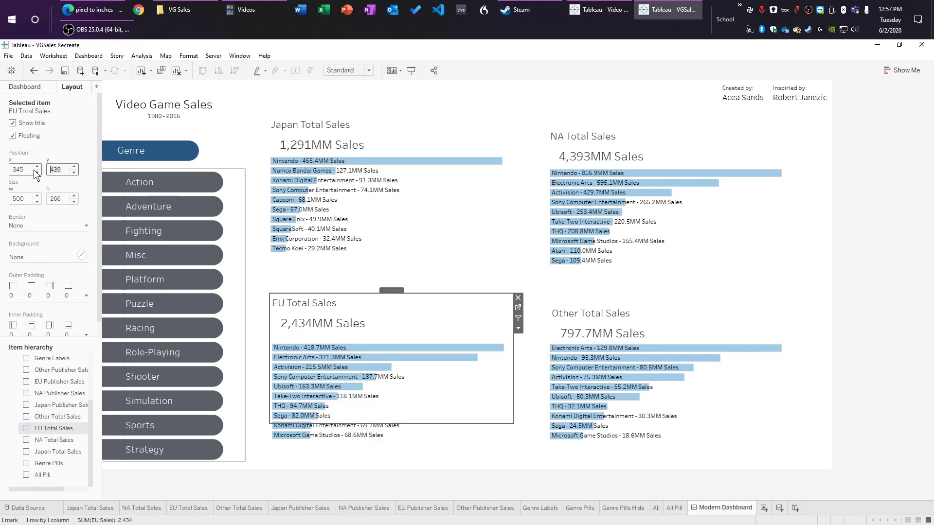
{"action": "double_click", "coordinate": [56, 169]}
{"action": "type", "text": "460"}
{"action": "key", "text": "Return"}
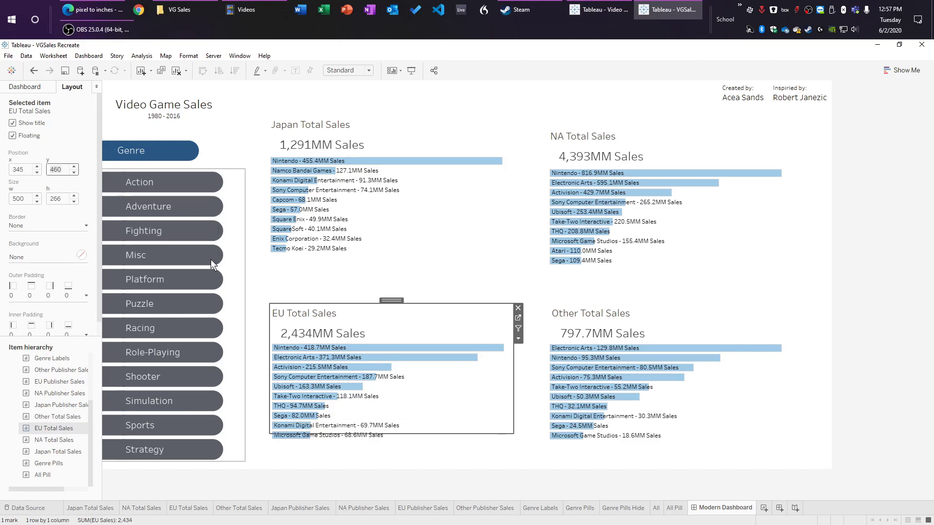
{"action": "left_click", "coordinate": [695, 325]}
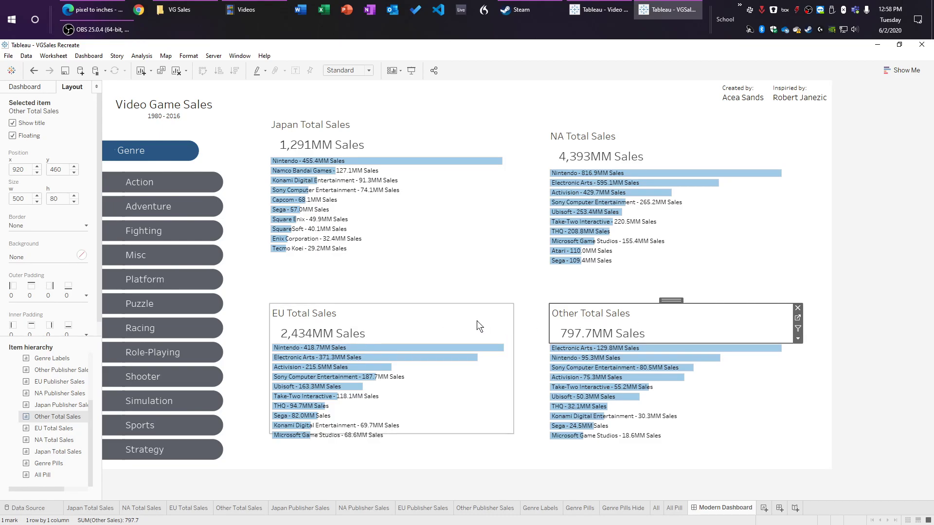
Step: Reduce the EU Total Sales title to a height of 80
{"action": "left_click", "coordinate": [441, 322]}
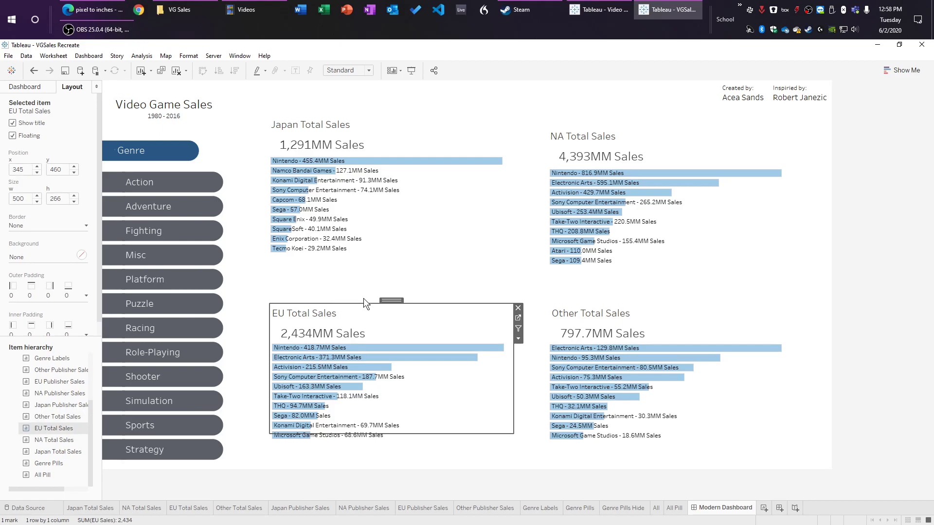
{"action": "left_click", "coordinate": [692, 321]}
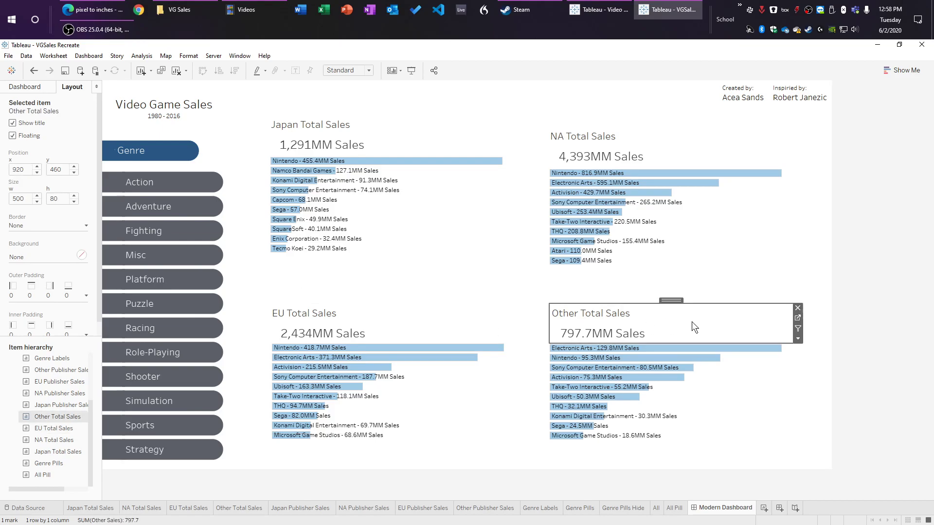
{"action": "left_click", "coordinate": [480, 324]}
{"action": "double_click", "coordinate": [64, 201]}
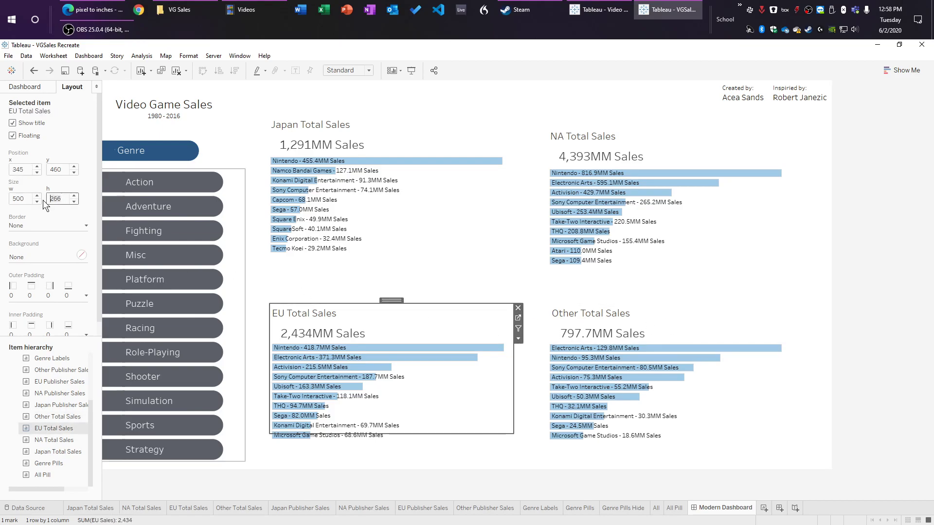
{"action": "type", "text": "80"}
{"action": "key", "text": "Return"}
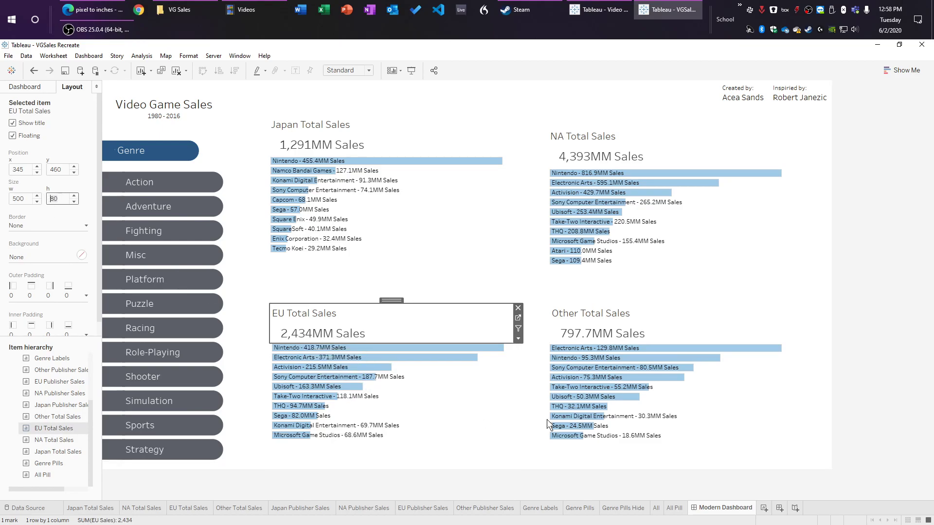
Step: Give both the Other and EU Publisher Sales charts a height of 220
{"action": "left_click", "coordinate": [661, 447]}
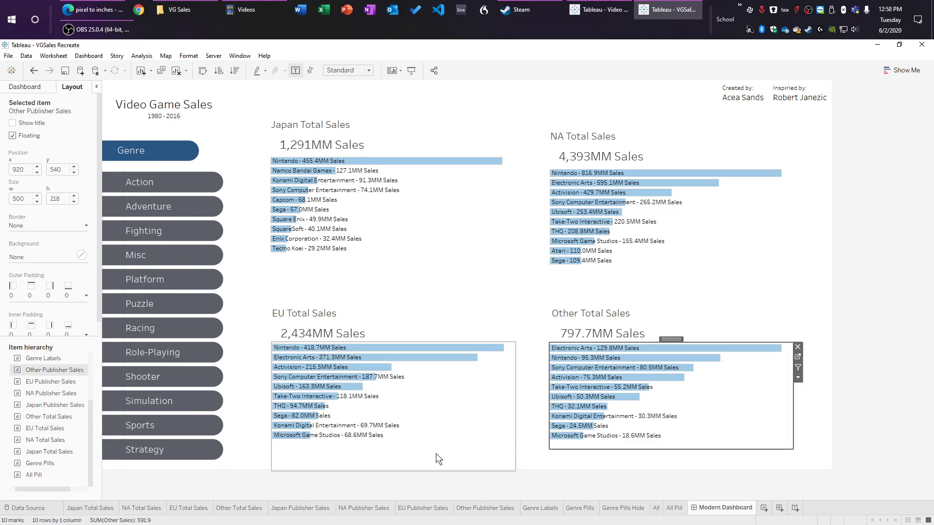
{"action": "double_click", "coordinate": [57, 199]}
{"action": "type", "text": "220"}
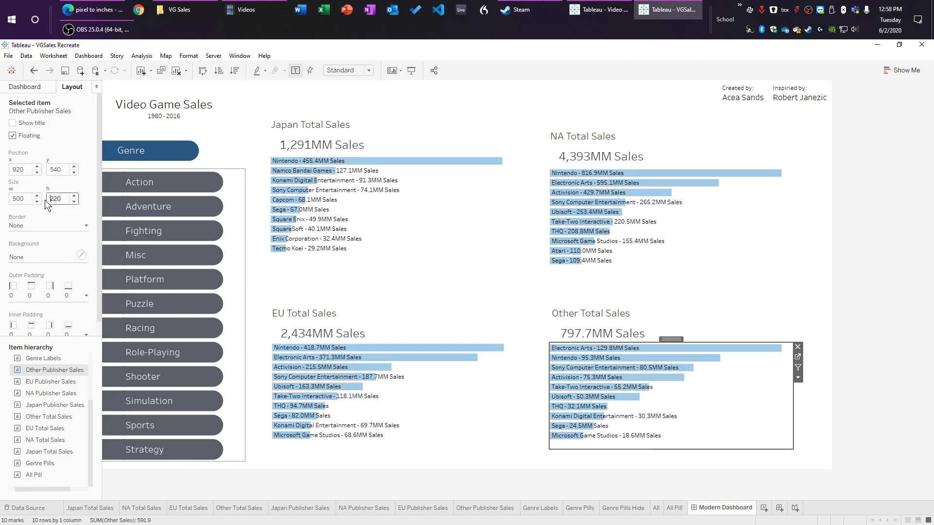
{"action": "key", "text": "Return"}
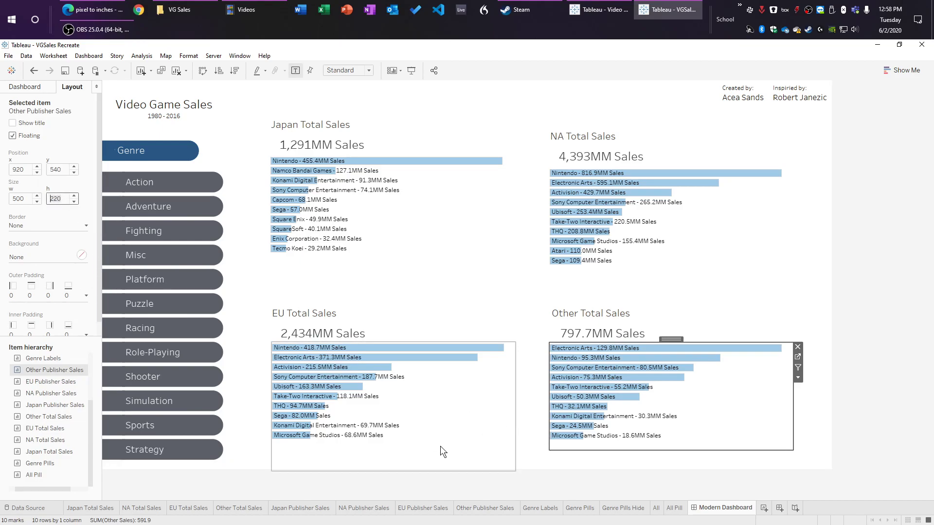
{"action": "left_click", "coordinate": [440, 446]}
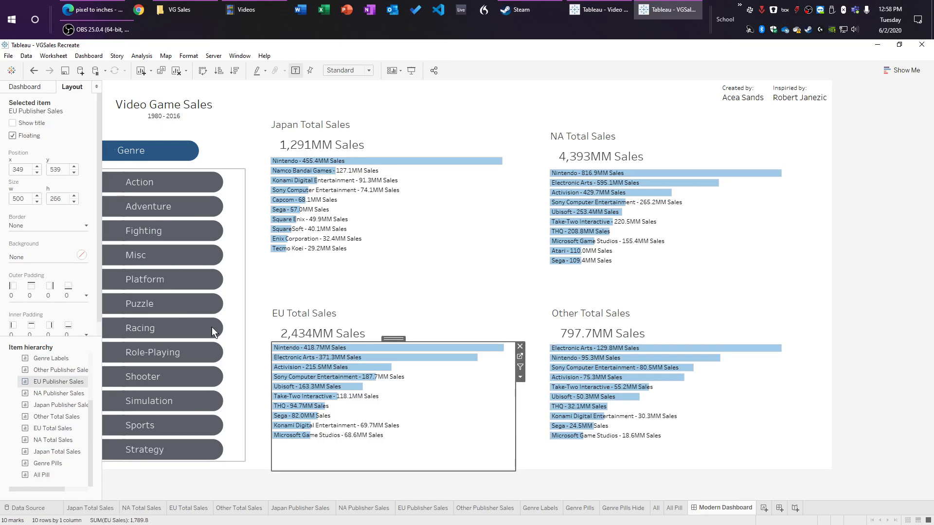
{"action": "double_click", "coordinate": [55, 198]}
{"action": "type", "text": "220"}
{"action": "key", "text": "Return"}
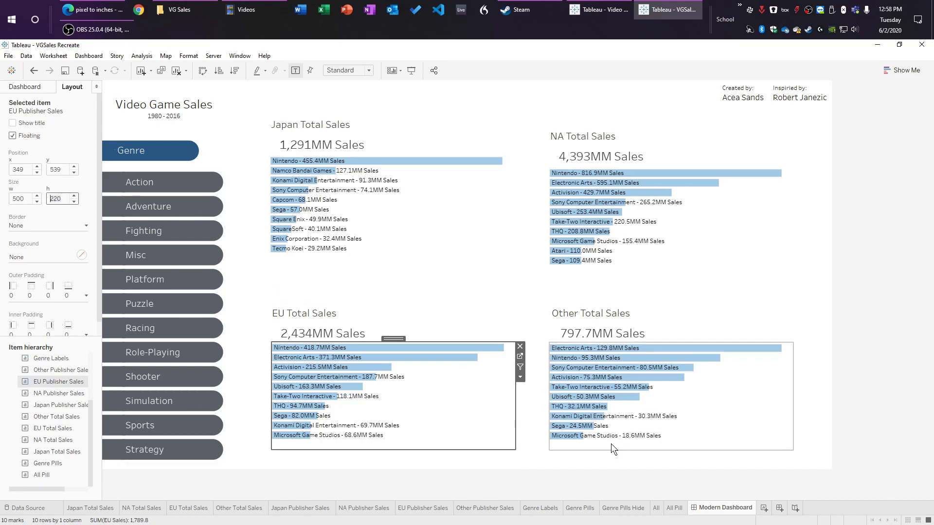
{"action": "left_click", "coordinate": [610, 444]}
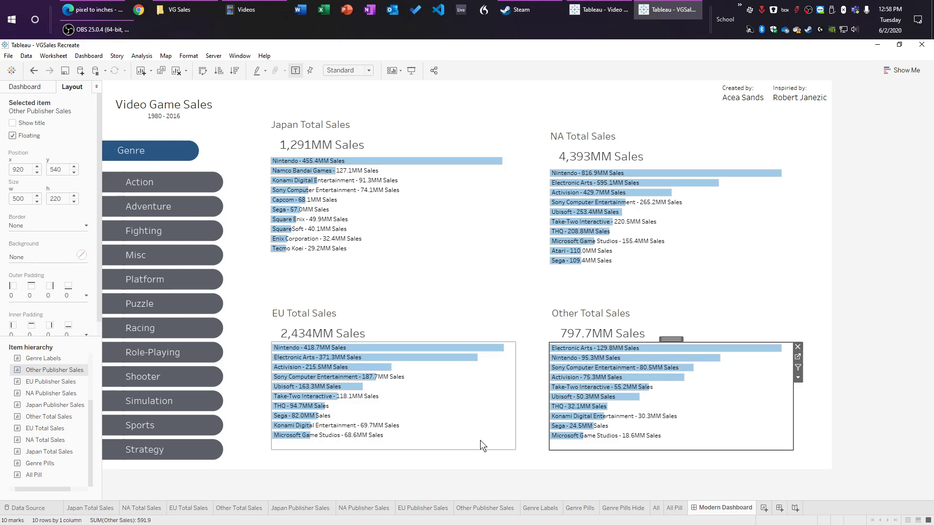
Step: Place the EU Publisher Sales chart at vertical position 540 beneath its title
{"action": "left_click", "coordinate": [480, 439]}
{"action": "left_click", "coordinate": [58, 169]}
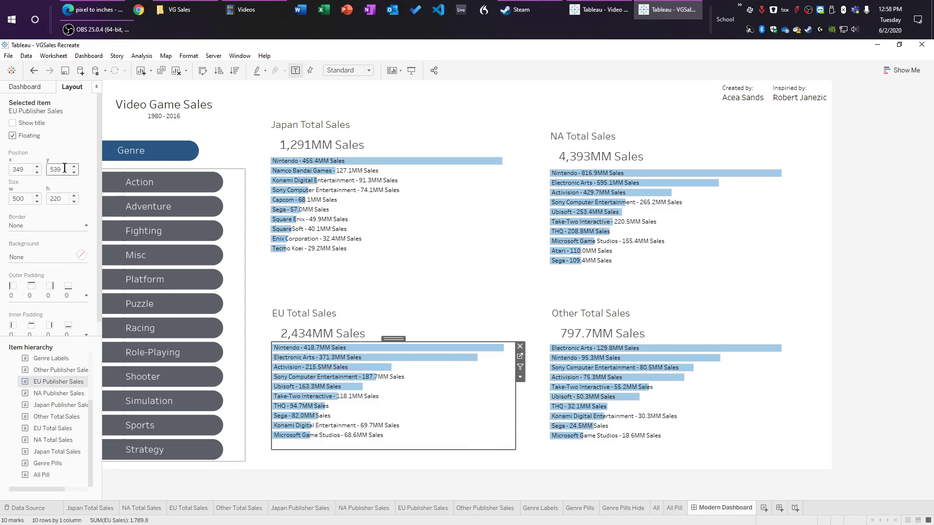
{"action": "type", "text": "540"}
{"action": "key", "text": "Return"}
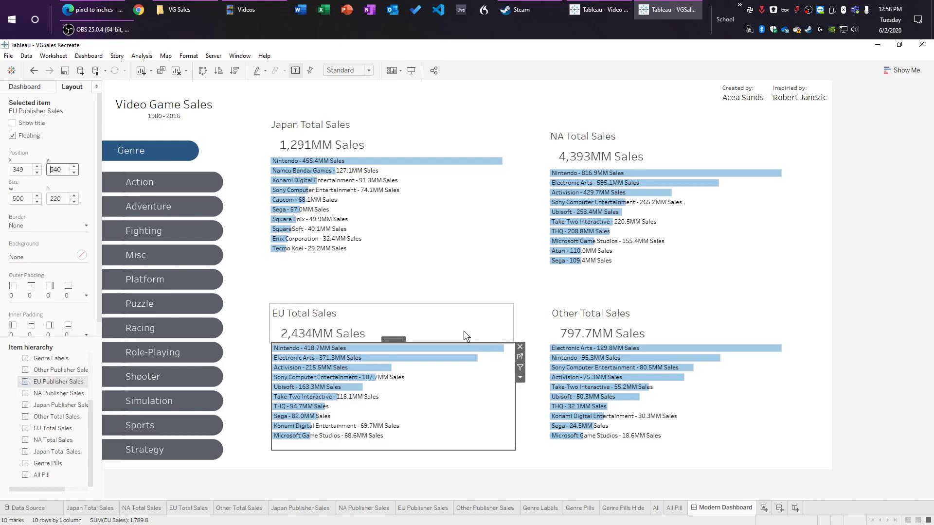
{"action": "left_click", "coordinate": [471, 322]}
Step: Set the EU Publisher Sales chart's horizontal position to 345, aligned with its title
{"action": "left_click", "coordinate": [474, 383]}
{"action": "double_click", "coordinate": [19, 169]}
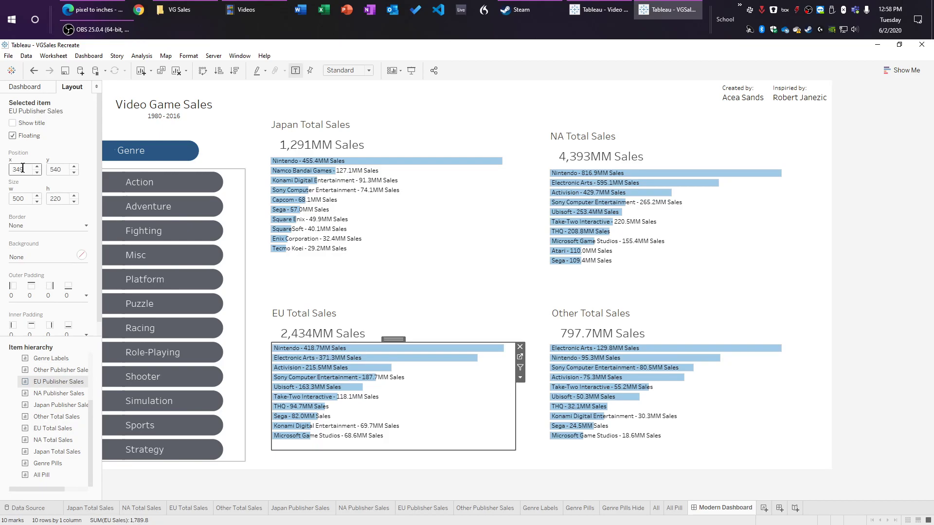
{"action": "type", "text": "645"}
{"action": "key", "text": "Return"}
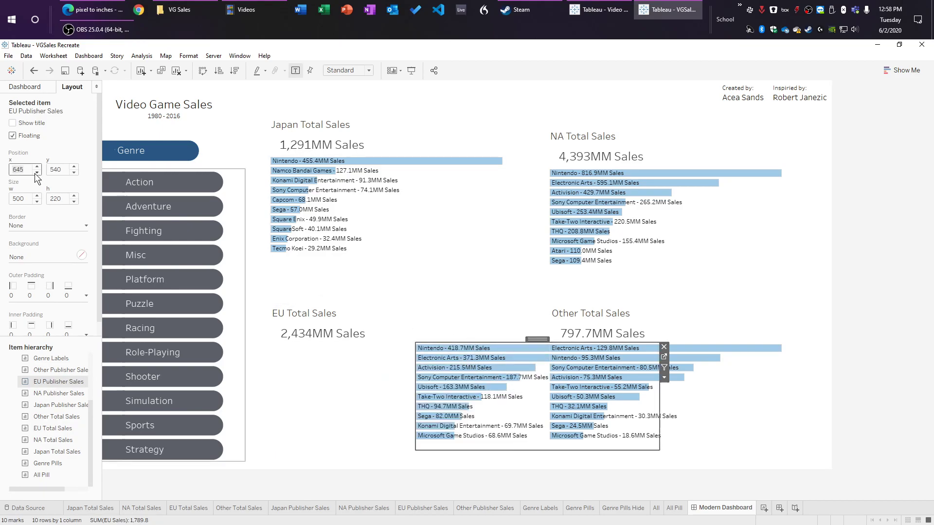
{"action": "type", "text": "3"}
{"action": "type", "text": "45"}
{"action": "key", "text": "Return"}
{"action": "left_click", "coordinate": [390, 317]}
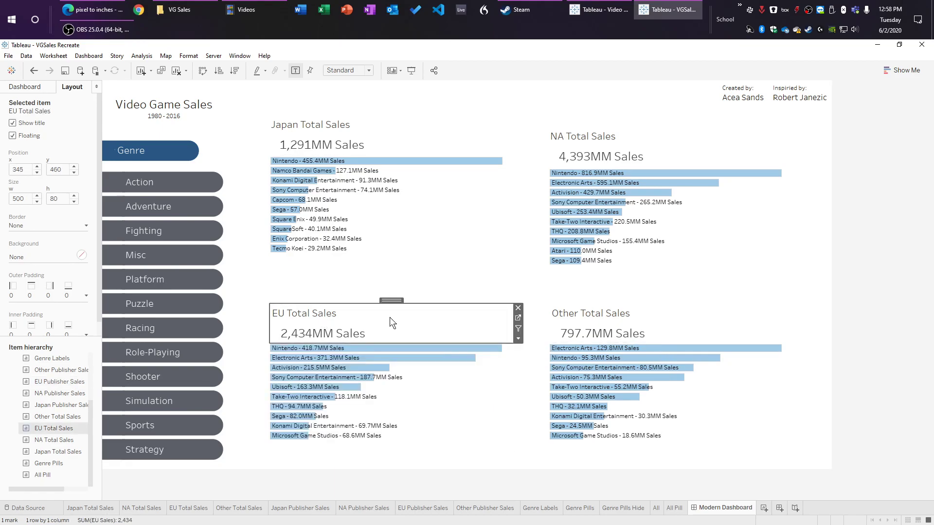
{"action": "left_click", "coordinate": [469, 416]}
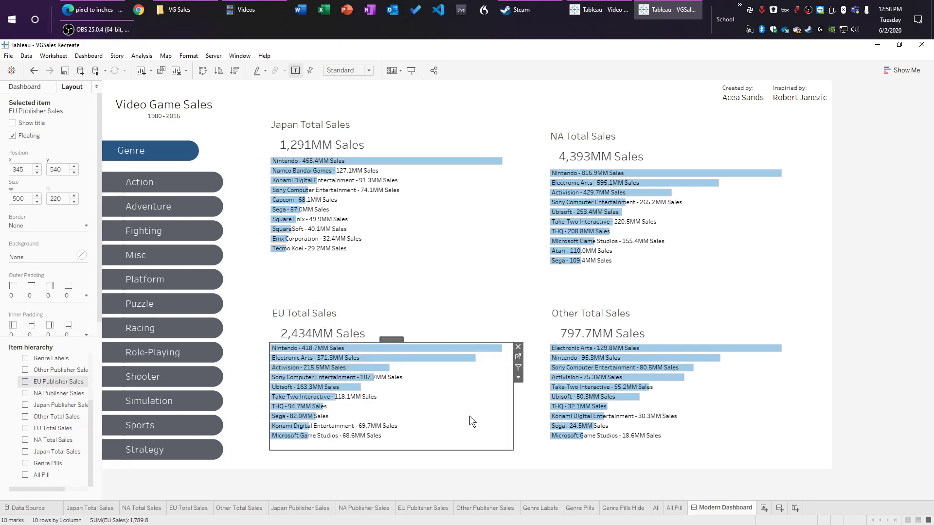
{"action": "left_click", "coordinate": [426, 139]}
{"action": "left_click", "coordinate": [58, 198]}
{"action": "type", "text": "80"}
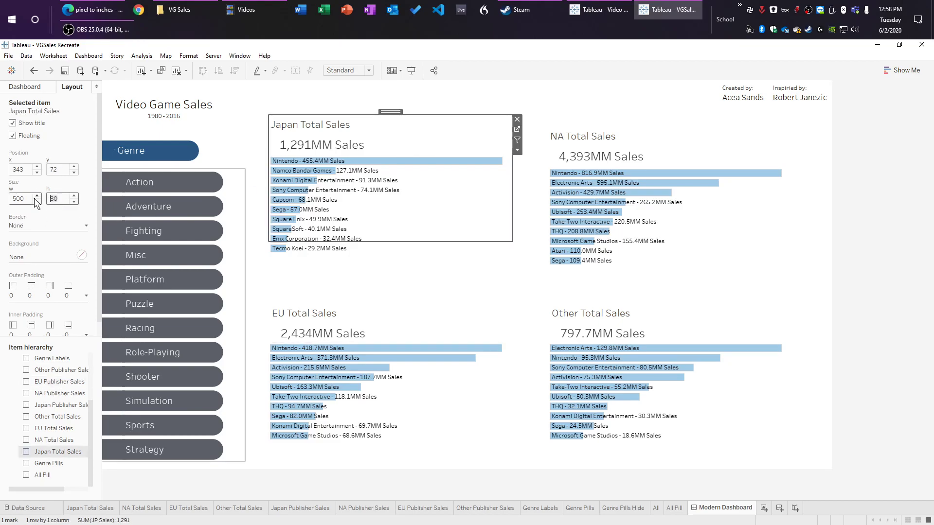
{"action": "left_click", "coordinate": [657, 190]}
{"action": "left_click", "coordinate": [64, 198]}
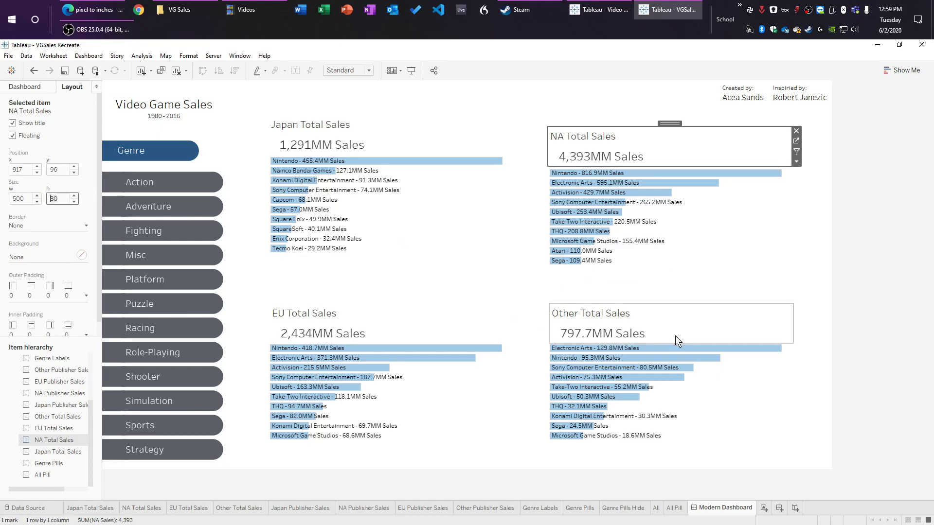
{"action": "left_click", "coordinate": [482, 399]}
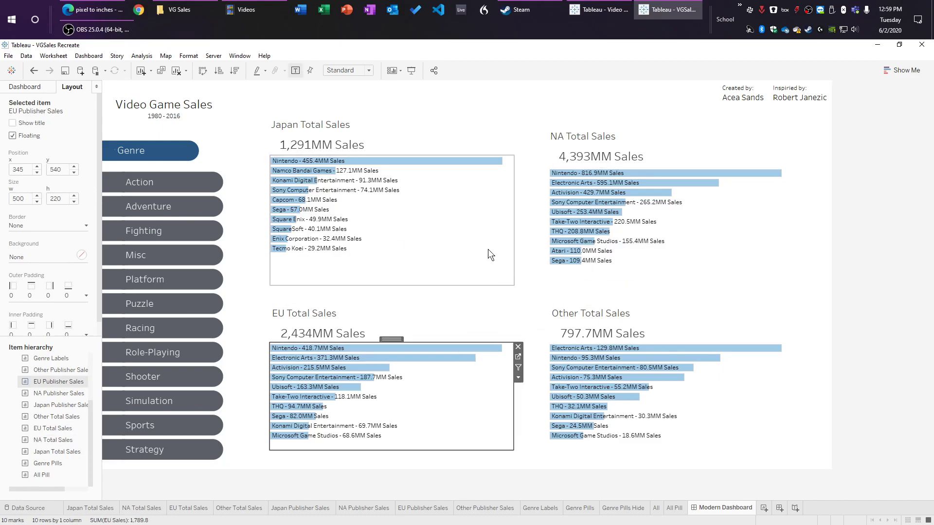
{"action": "left_click", "coordinate": [488, 247]}
{"action": "left_click", "coordinate": [22, 170]}
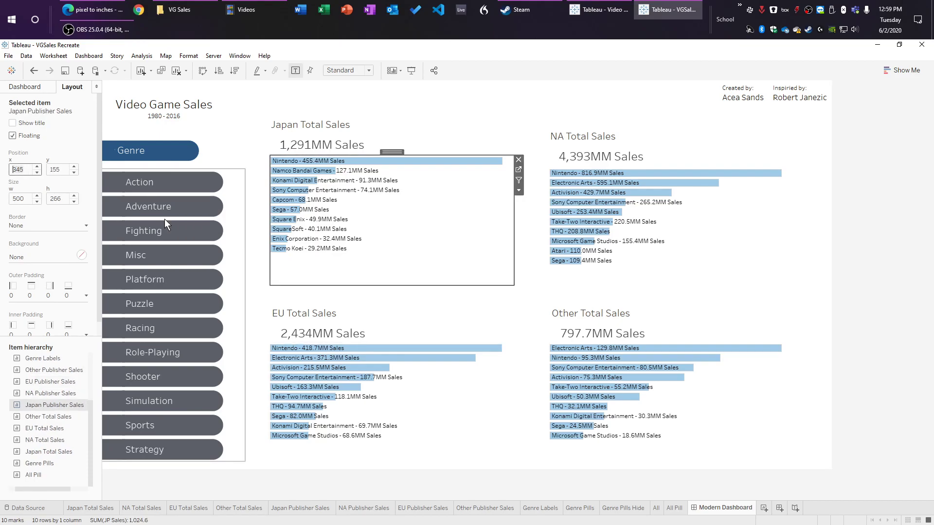
{"action": "left_click", "coordinate": [730, 255]}
{"action": "left_click", "coordinate": [759, 411]}
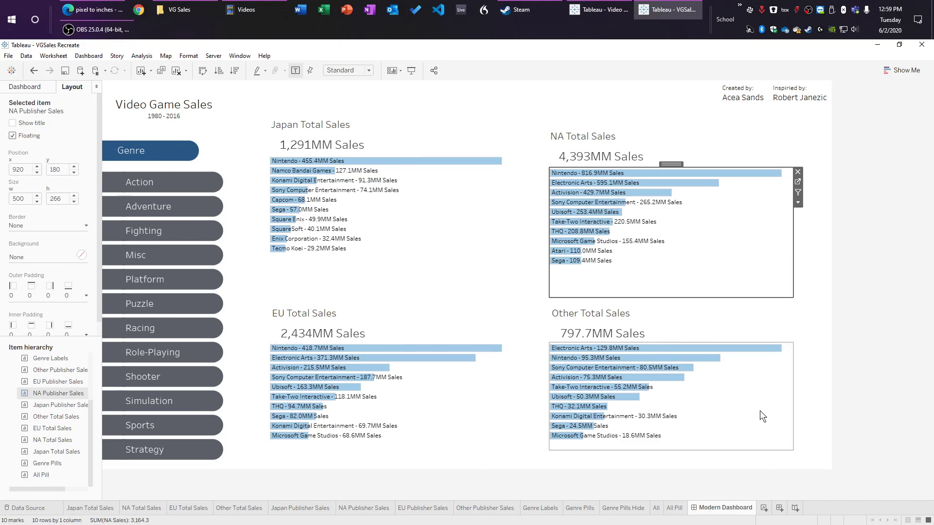
{"action": "left_click", "coordinate": [735, 219]}
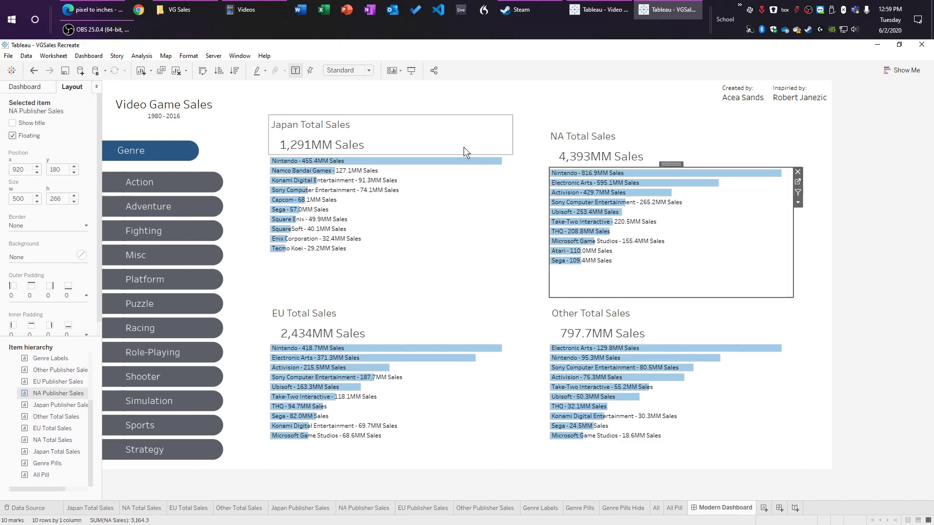
{"action": "left_click", "coordinate": [700, 143]}
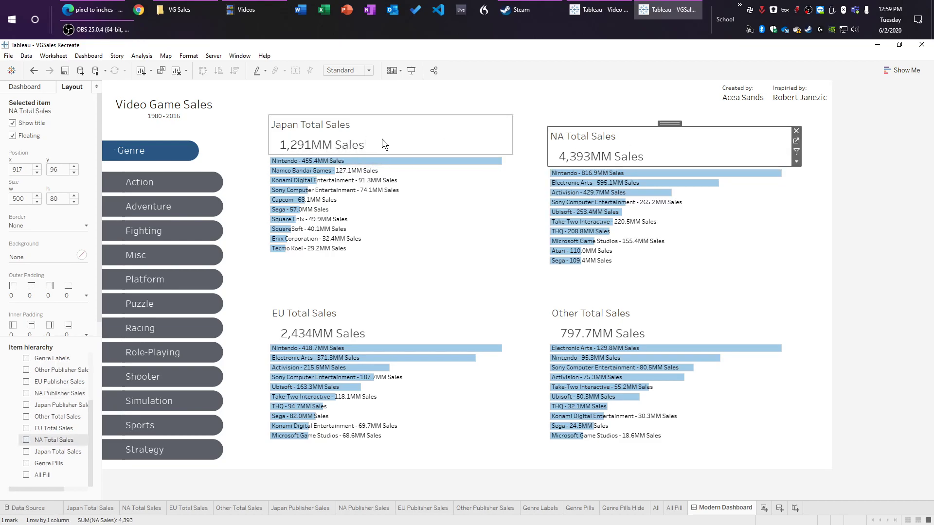
Step: Place the NA Total Sales title at x 920, y 100
{"action": "left_click", "coordinate": [16, 169]}
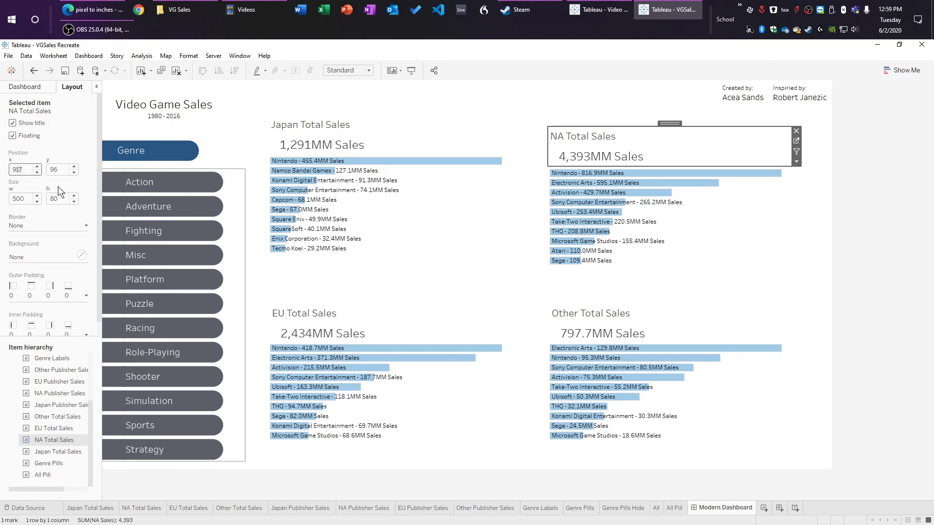
{"action": "type", "text": "920"}
{"action": "key", "text": "Return"}
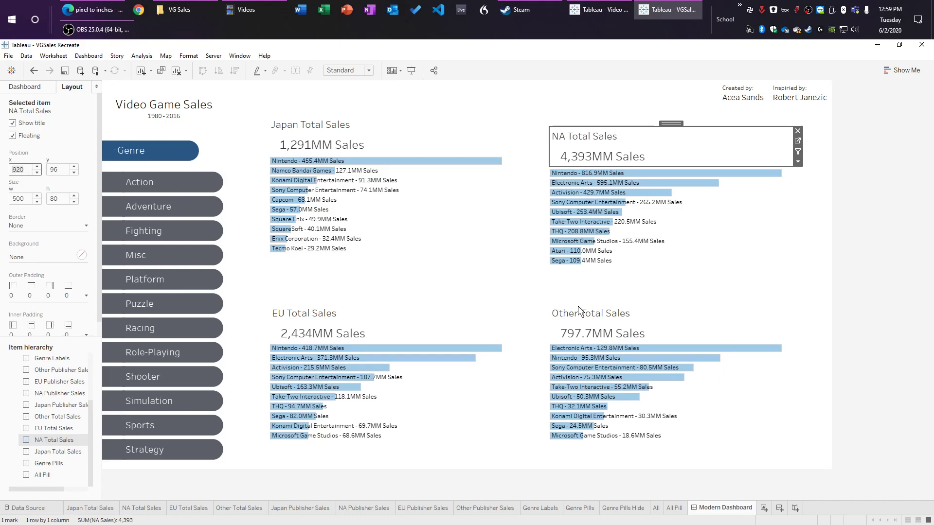
{"action": "left_click", "coordinate": [700, 314]}
{"action": "left_click", "coordinate": [672, 146]}
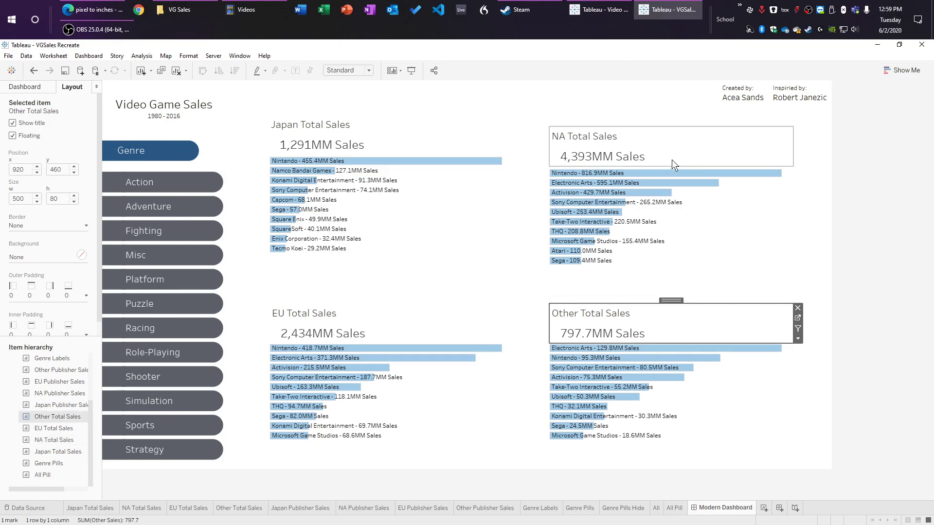
{"action": "left_click", "coordinate": [735, 237]}
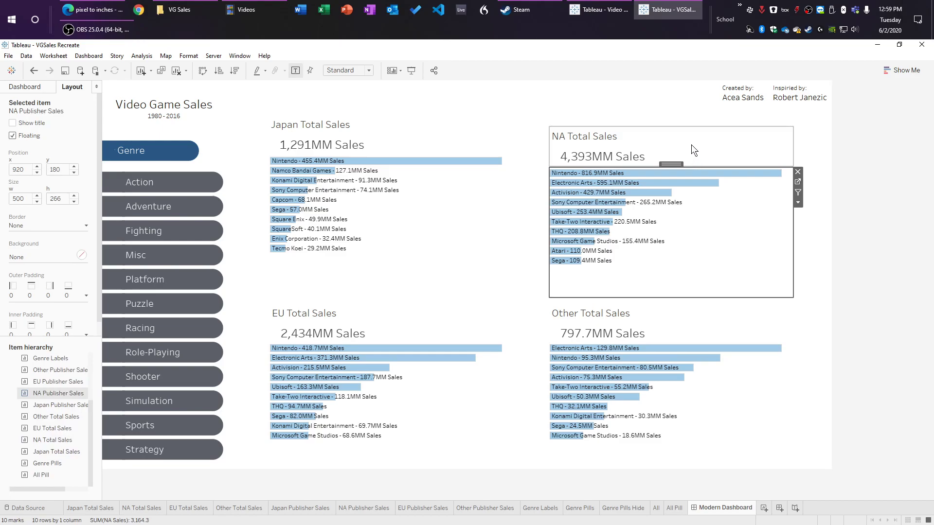
{"action": "left_click", "coordinate": [691, 144]}
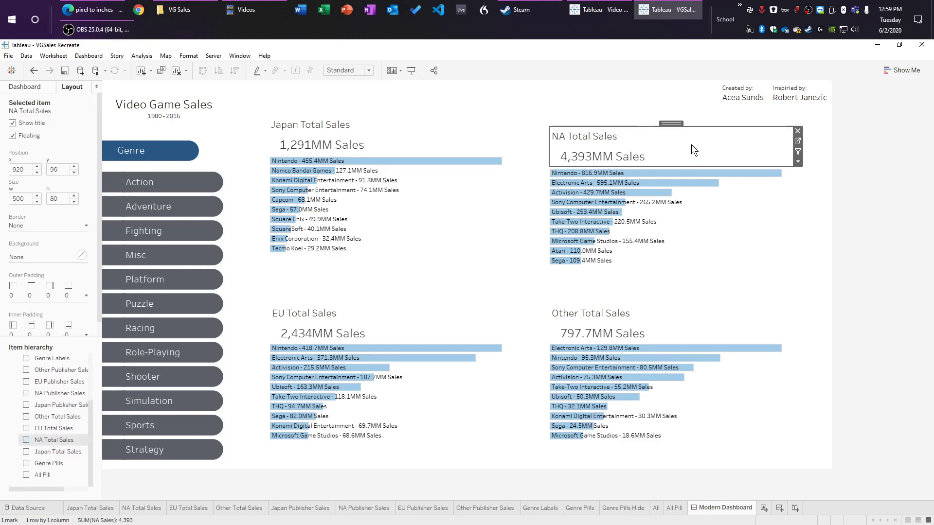
{"action": "left_click", "coordinate": [55, 170]}
{"action": "type", "text": "100"}
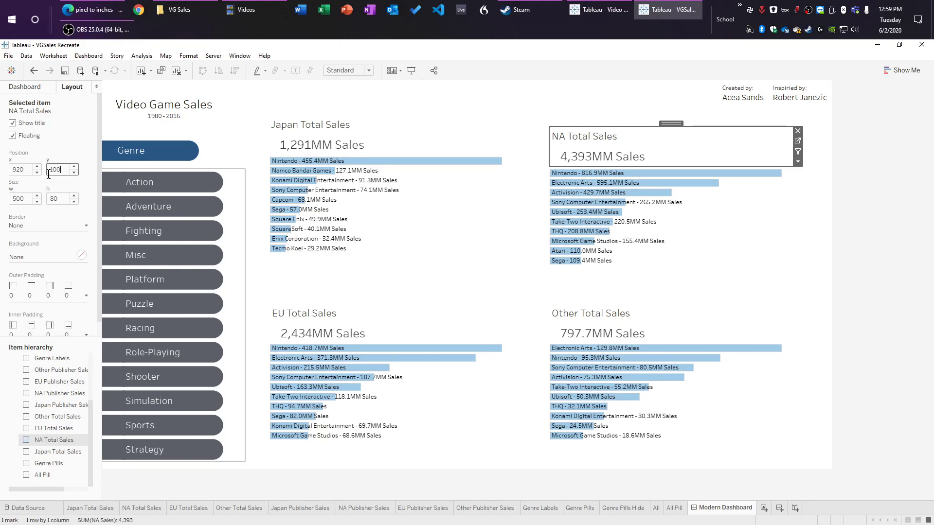
{"action": "key", "text": "Return"}
Step: Shorten the NA Publisher Sales chart to a height of 220
{"action": "left_click", "coordinate": [759, 230]}
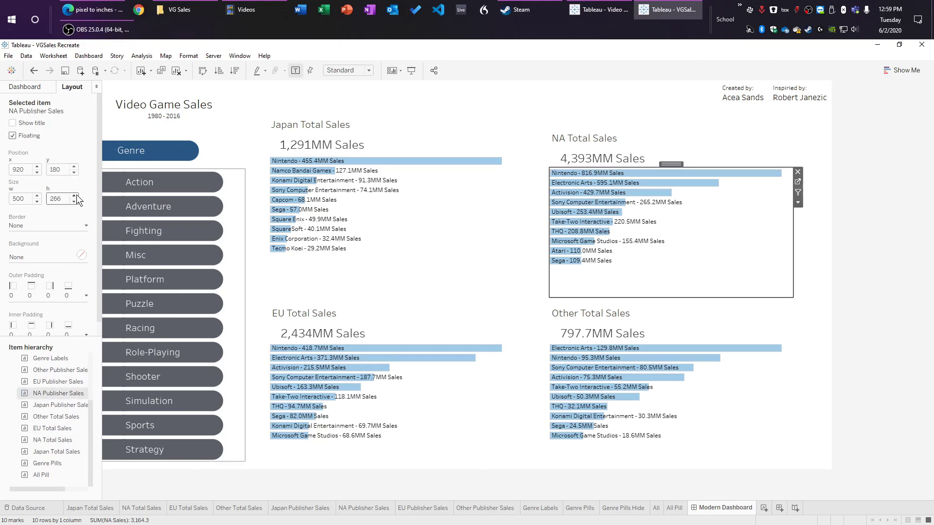
{"action": "left_click", "coordinate": [758, 392]}
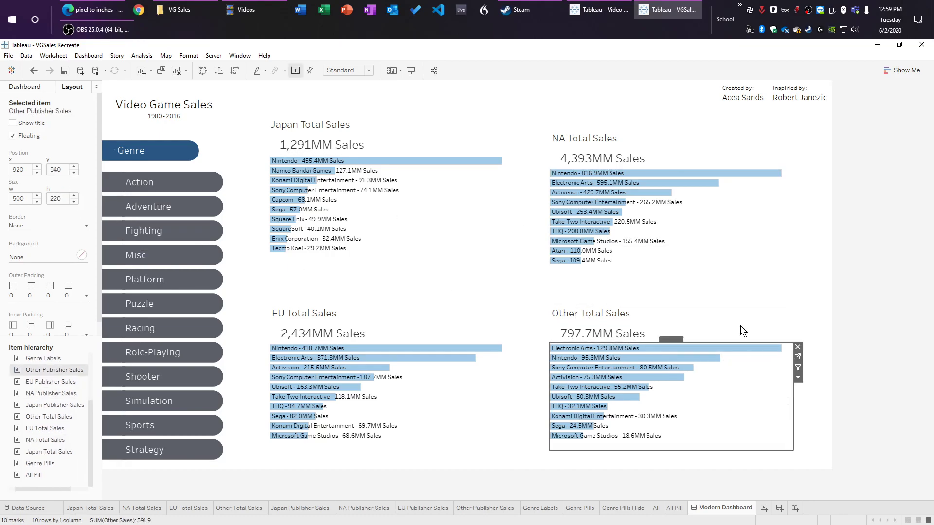
{"action": "left_click", "coordinate": [716, 255]}
{"action": "left_click", "coordinate": [64, 199]}
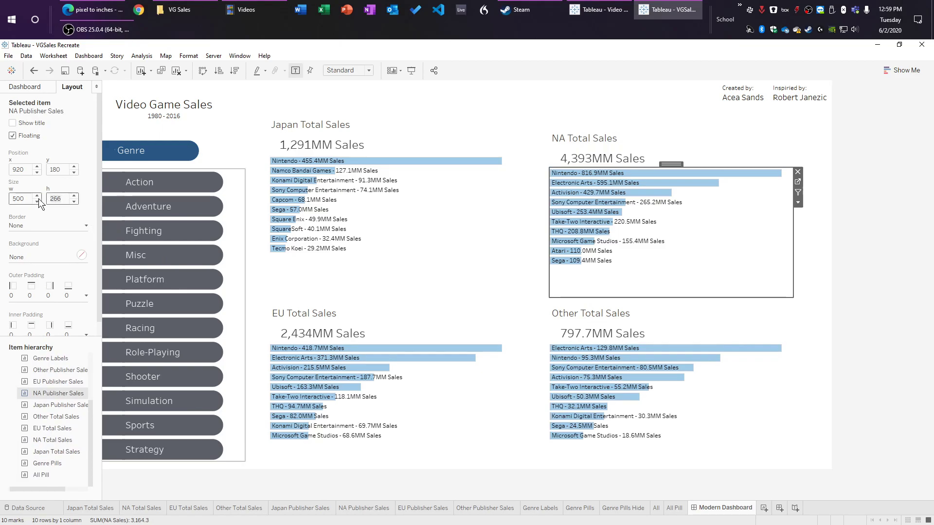
{"action": "type", "text": "220"}
{"action": "key", "text": "Return"}
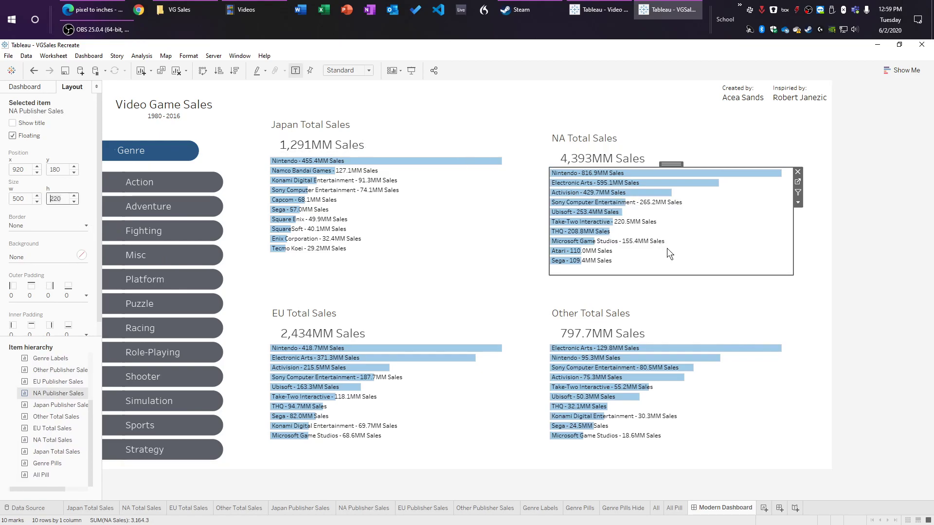
{"action": "left_click", "coordinate": [681, 150]}
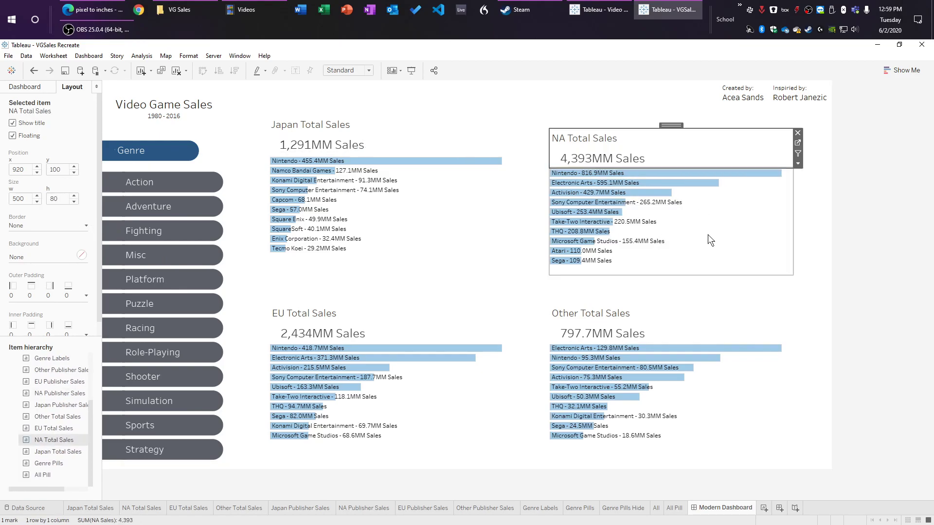
{"action": "left_click", "coordinate": [751, 269]}
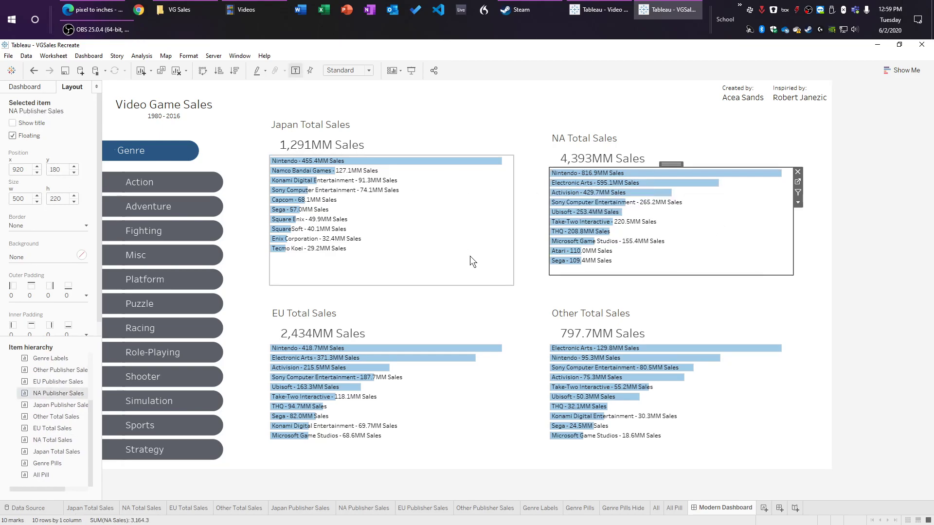
Step: Place the Japan Total Sales title at x 345, y 100
{"action": "left_click", "coordinate": [501, 397]}
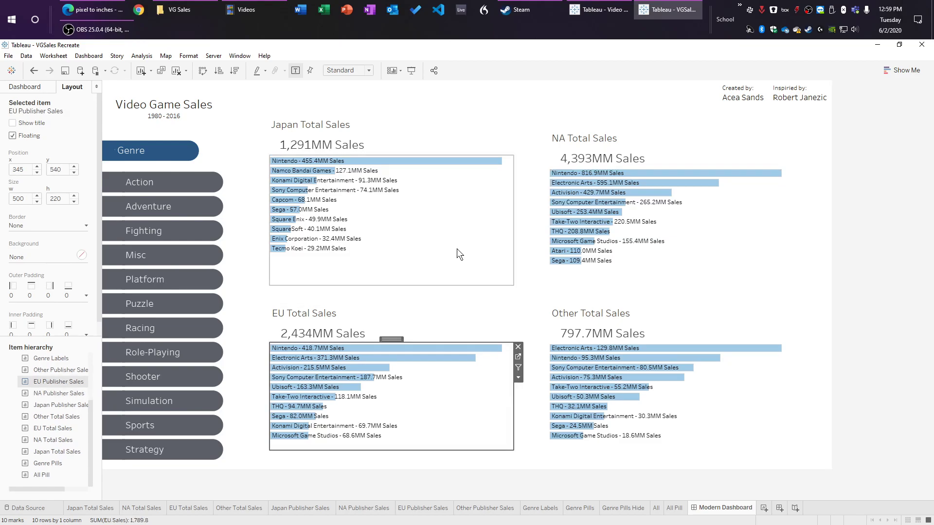
{"action": "left_click", "coordinate": [466, 247]}
{"action": "left_click", "coordinate": [458, 143]}
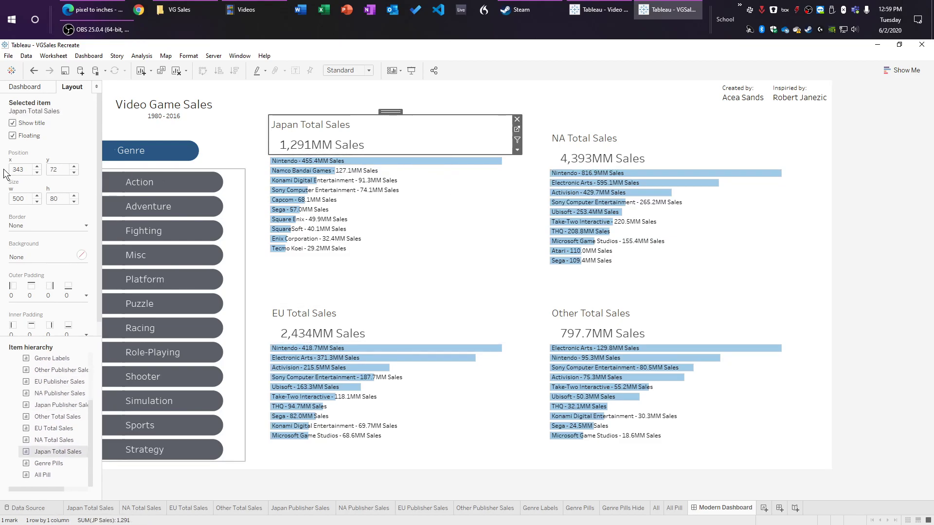
{"action": "left_click", "coordinate": [19, 169]}
{"action": "left_click", "coordinate": [37, 173]}
{"action": "type", "text": "345"}
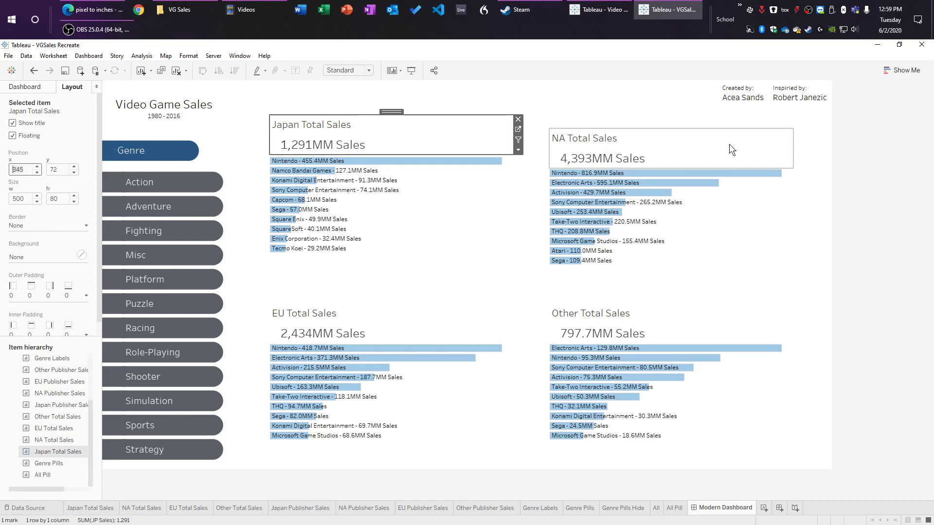
{"action": "left_click", "coordinate": [732, 149]}
{"action": "left_click", "coordinate": [327, 146]}
{"action": "left_click", "coordinate": [62, 172]}
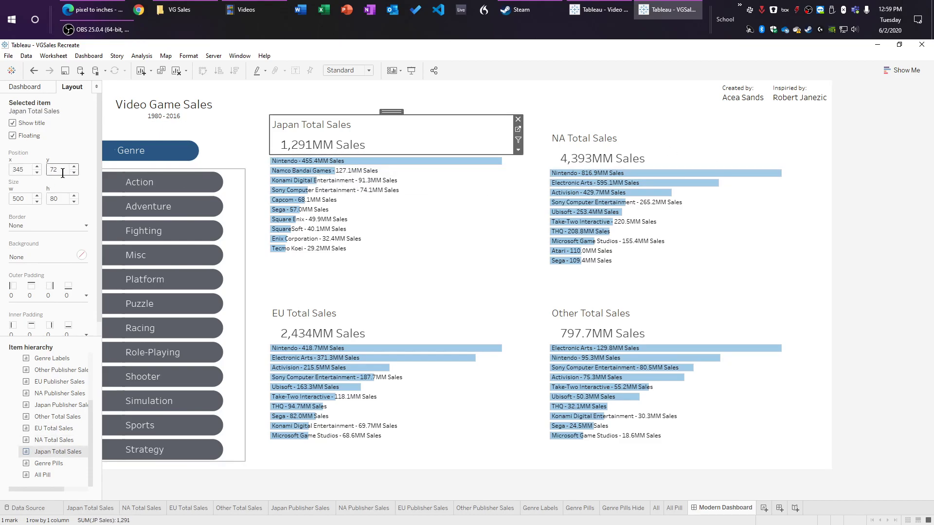
{"action": "type", "text": "100"}
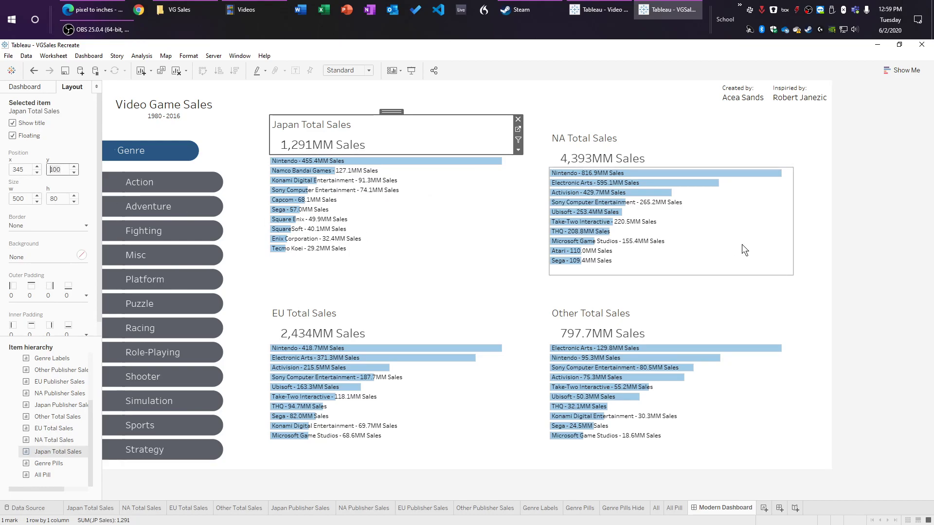
{"action": "key", "text": "Return"}
Step: Move the Japan Publisher Sales chart down to vertical position 180
{"action": "left_click", "coordinate": [462, 214]}
{"action": "left_click", "coordinate": [56, 198]}
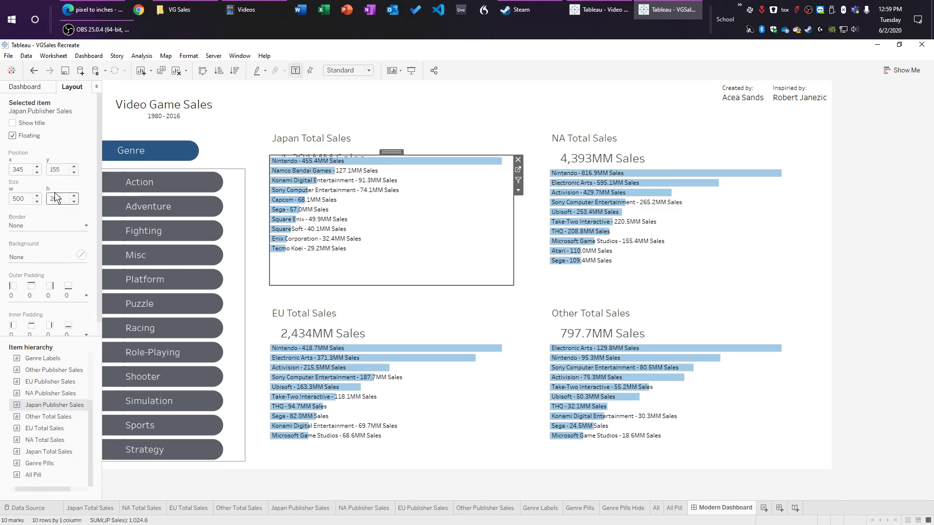
{"action": "left_click", "coordinate": [55, 169]}
{"action": "type", "text": "180"}
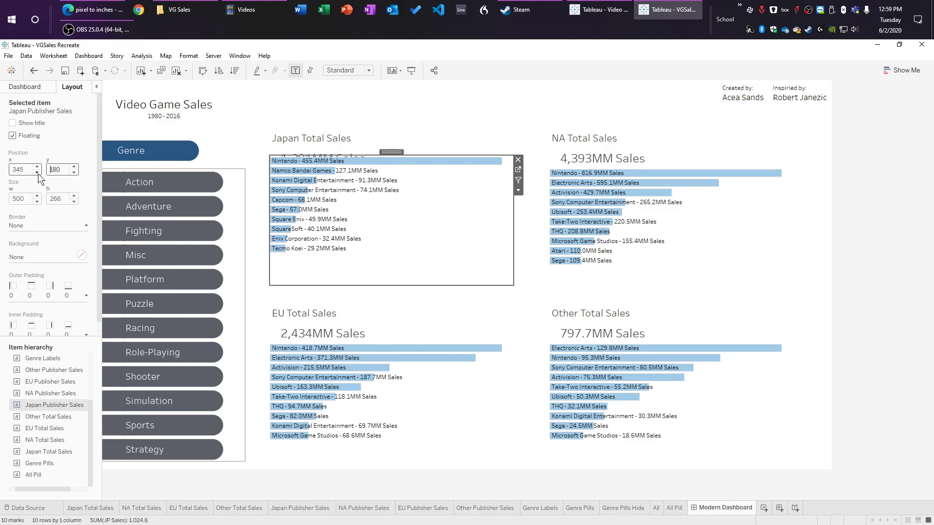
{"action": "key", "text": "Return"}
{"action": "left_click", "coordinate": [527, 294]}
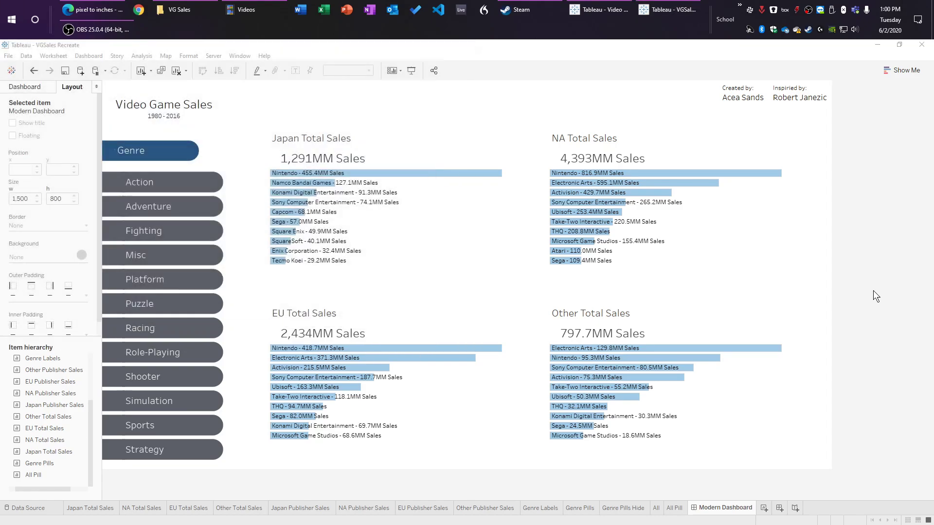
Step: Launch Publisher and reach the Create New Page Size dialog via More Blank Page Sizes
{"action": "key", "text": "super"}
{"action": "type", "text": "publi"}
{"action": "key", "text": "Return"}
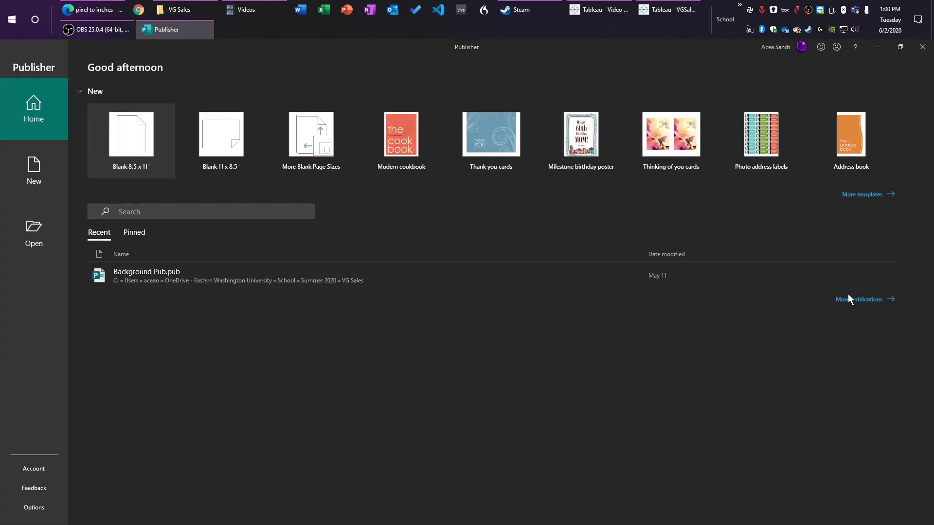
{"action": "left_click", "coordinate": [48, 182]}
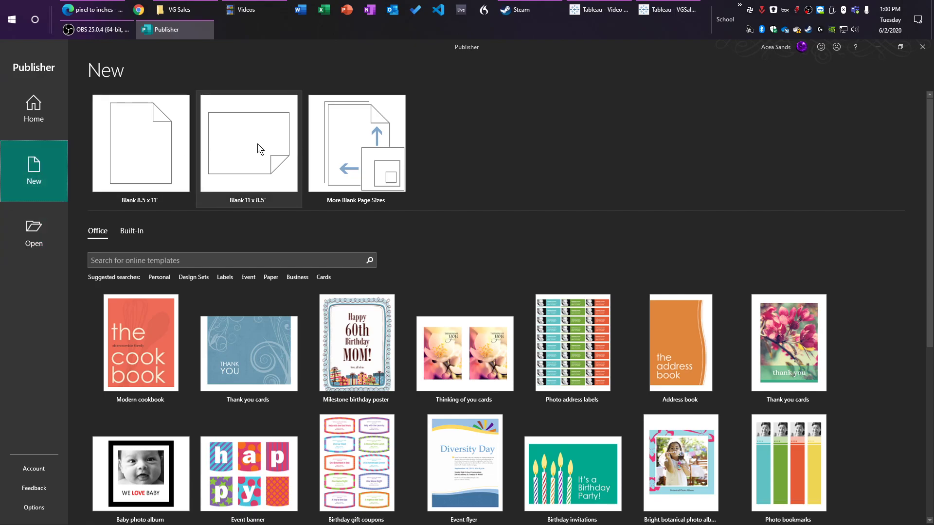
{"action": "left_click", "coordinate": [360, 141]}
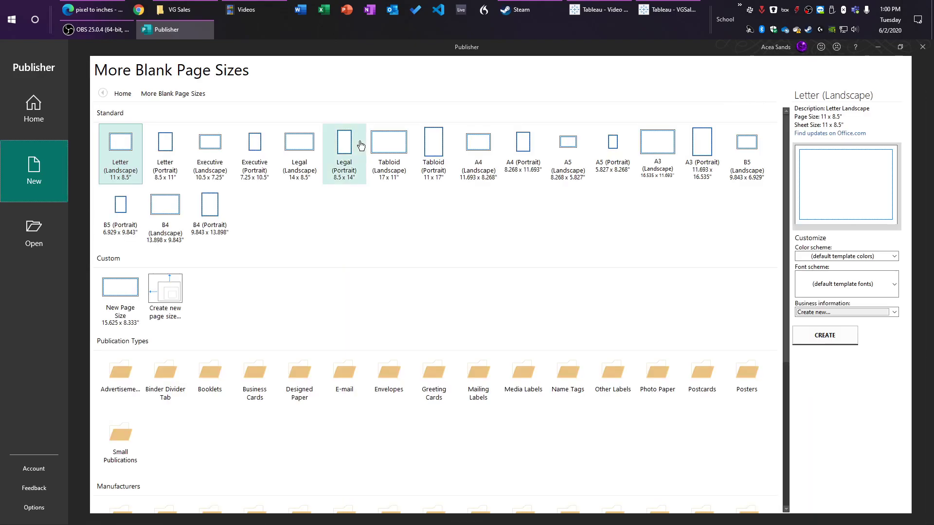
{"action": "left_click", "coordinate": [166, 301]}
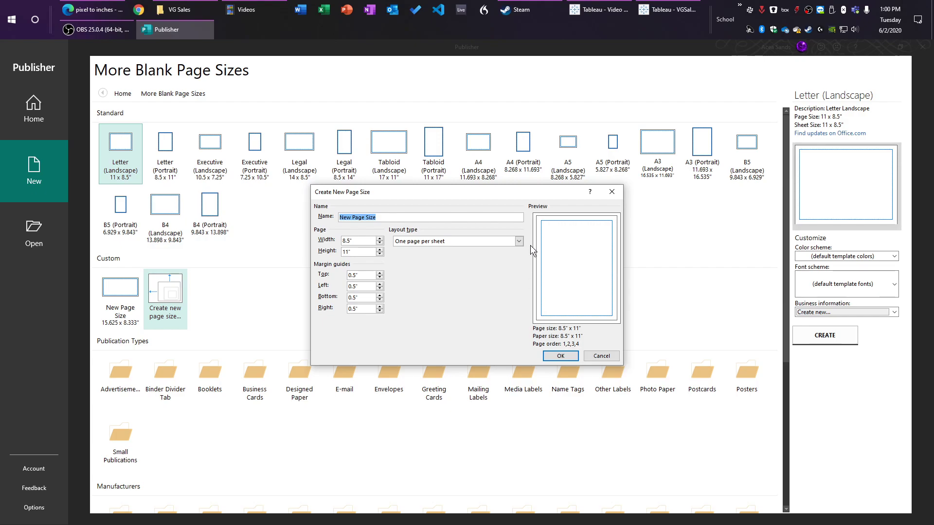
Step: Check the dashboard's custom 1500 × 800 size, then return to the pixel-to-inch search
{"action": "left_click", "coordinate": [666, 9]}
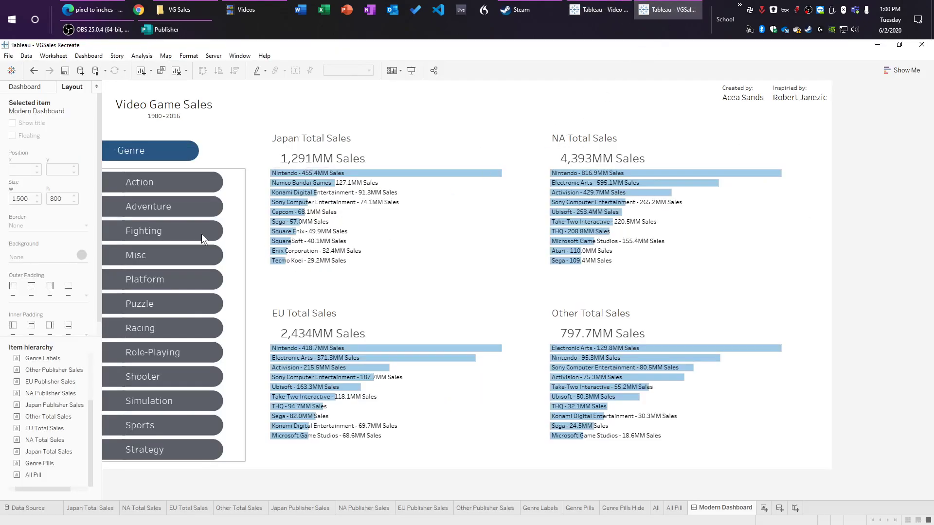
{"action": "left_click", "coordinate": [24, 87]}
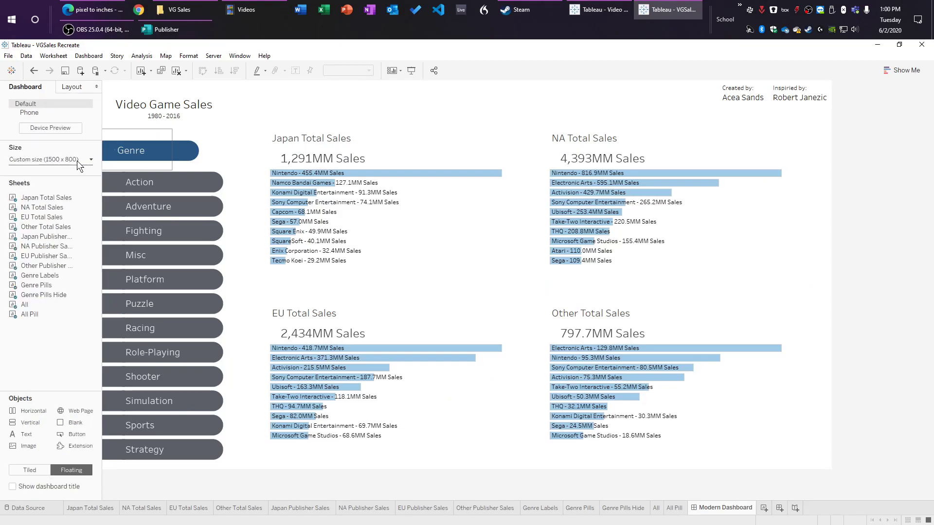
{"action": "left_click", "coordinate": [93, 9]}
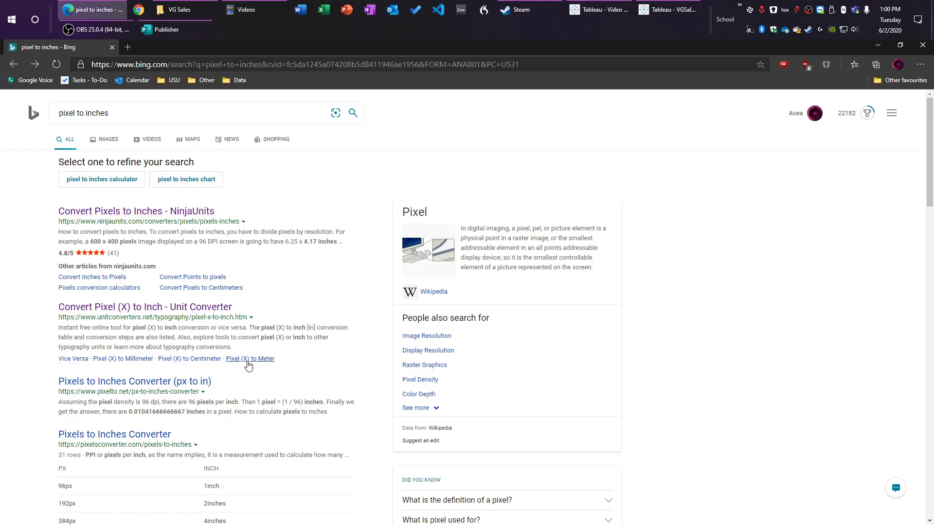
Step: Convert 1500 px to 15.625 in and 800 px to 8.333 in on the pixel-to-inch converter
{"action": "left_click", "coordinate": [145, 307]}
{"action": "left_click", "coordinate": [366, 192]}
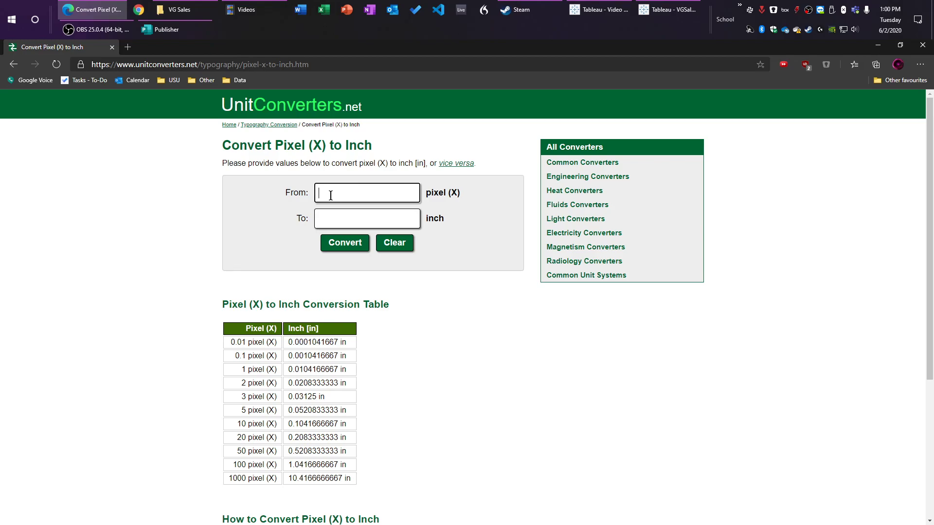
{"action": "type", "text": "1500"}
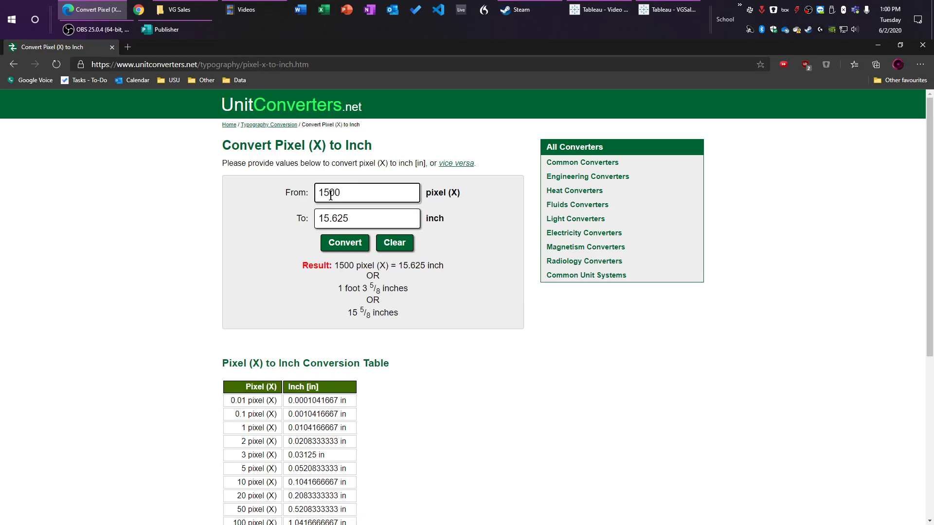
{"action": "left_click", "coordinate": [357, 218]}
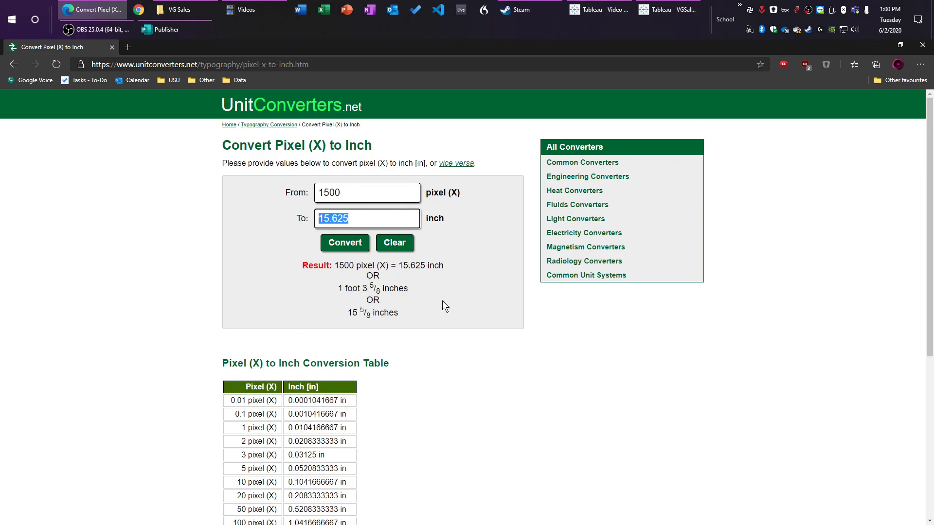
{"action": "left_click_drag", "start_coordinate": [353, 192], "coordinate": [269, 189]}
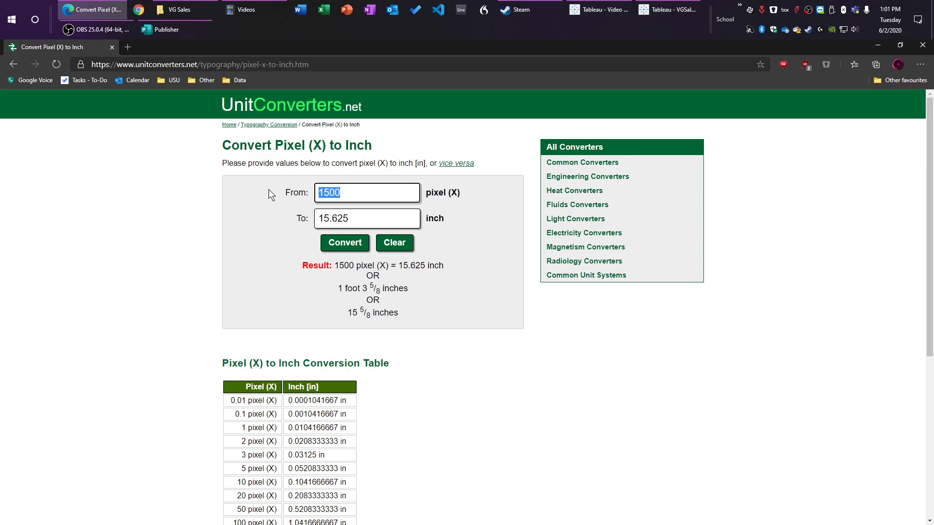
{"action": "type", "text": "800"}
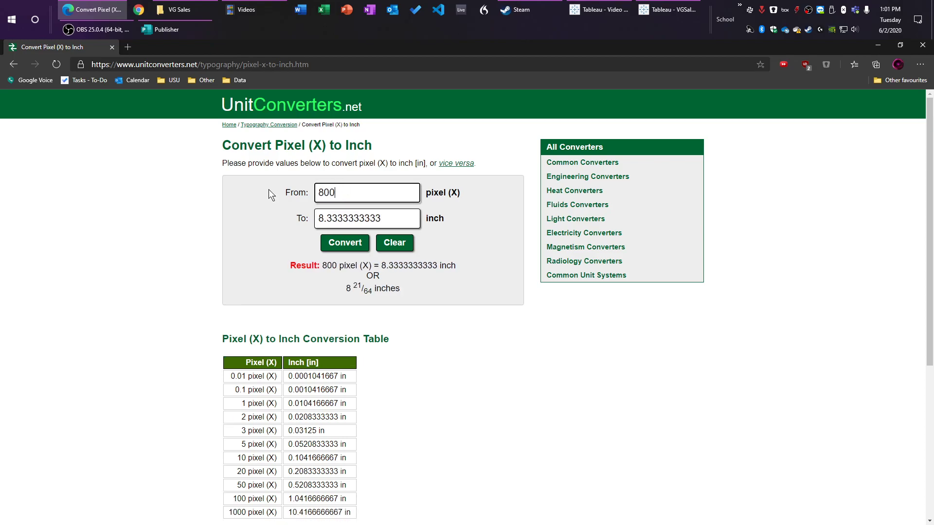
Step: Create a blank publication from the existing 15.625 × 8.333 inch custom page size
{"action": "left_click", "coordinate": [166, 29]}
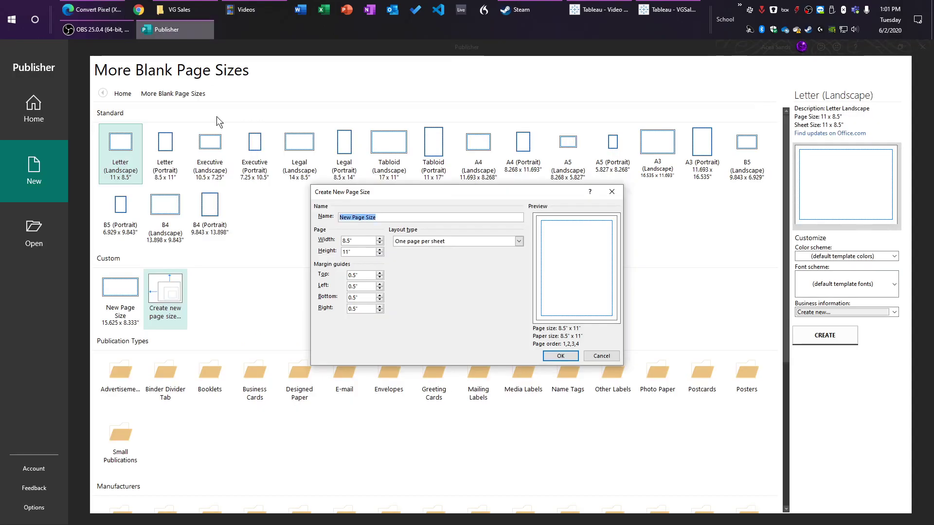
{"action": "double_click", "coordinate": [362, 240]}
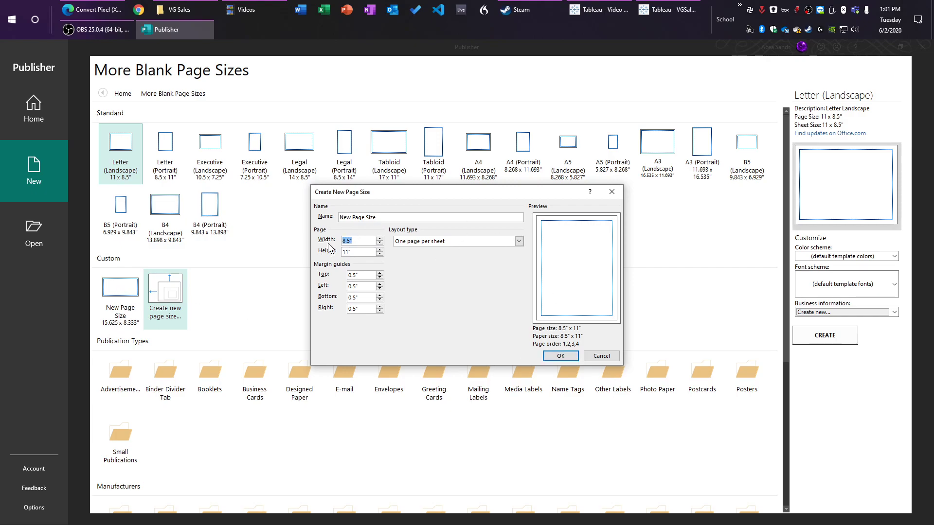
{"action": "type", "text": "15"}
{"action": "left_click", "coordinate": [602, 356]}
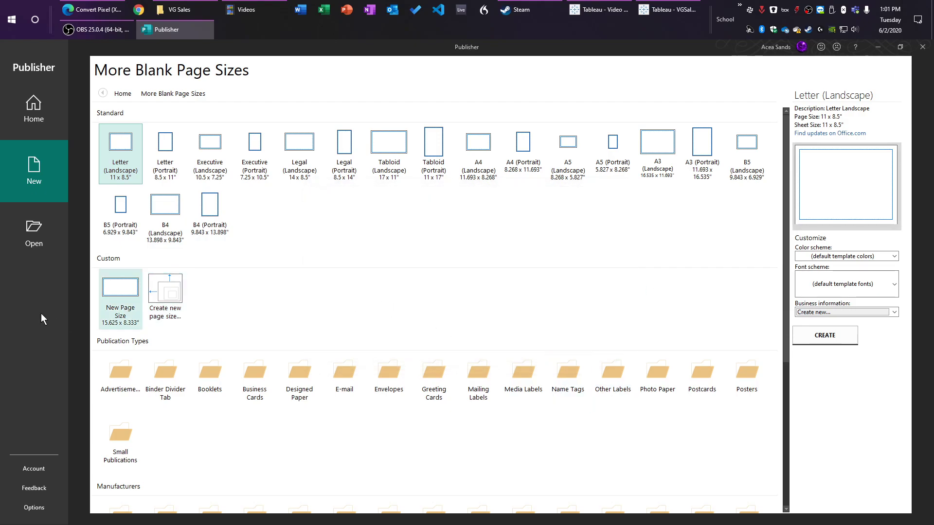
{"action": "left_click", "coordinate": [115, 299]}
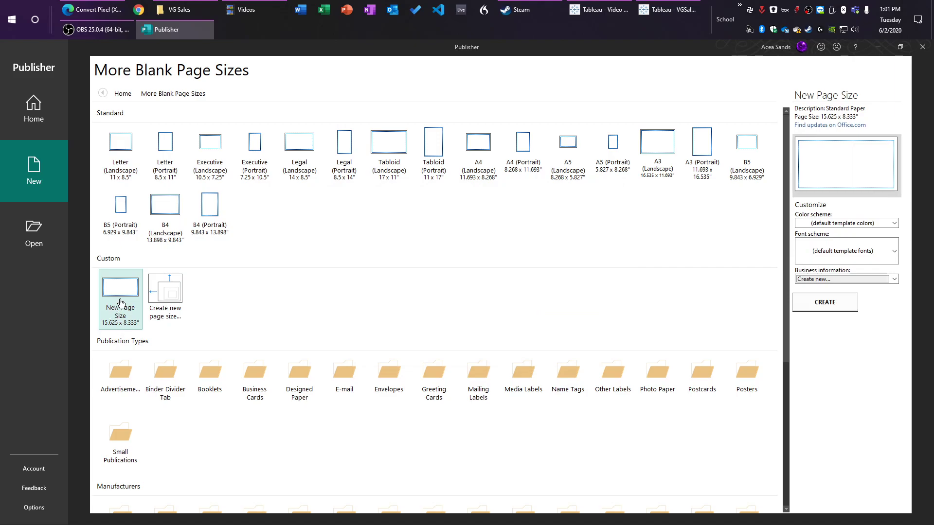
{"action": "left_click", "coordinate": [825, 302]}
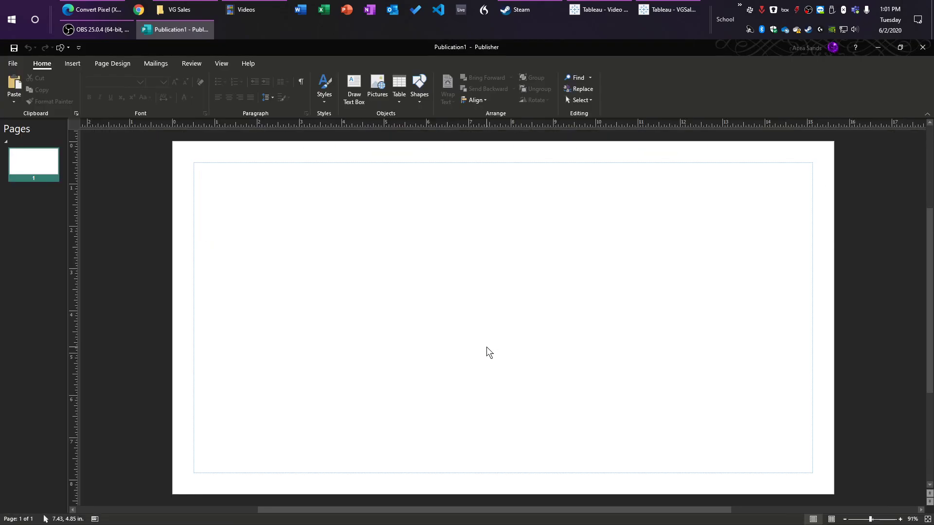
Step: Show the dashboard grid and set its spacing to 96 px
{"action": "left_click", "coordinate": [658, 14]}
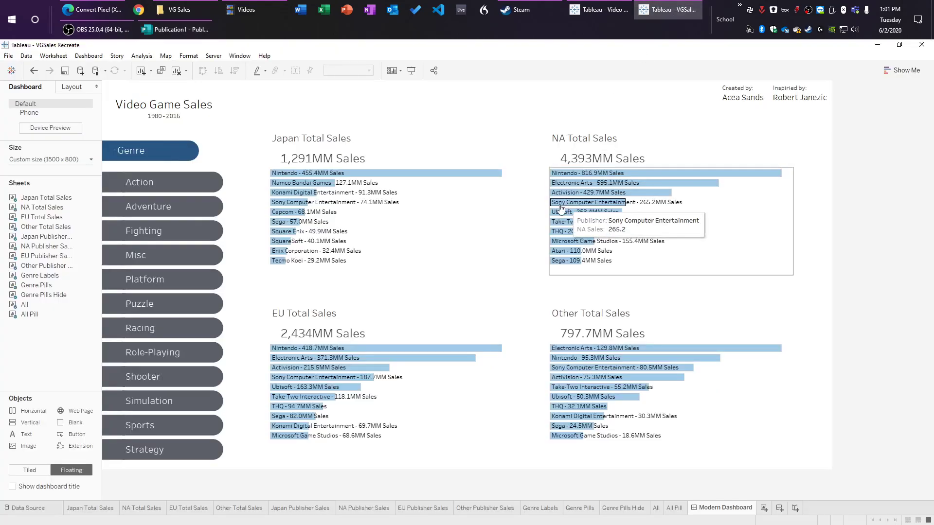
{"action": "left_click", "coordinate": [88, 57]}
{"action": "left_click", "coordinate": [113, 98]}
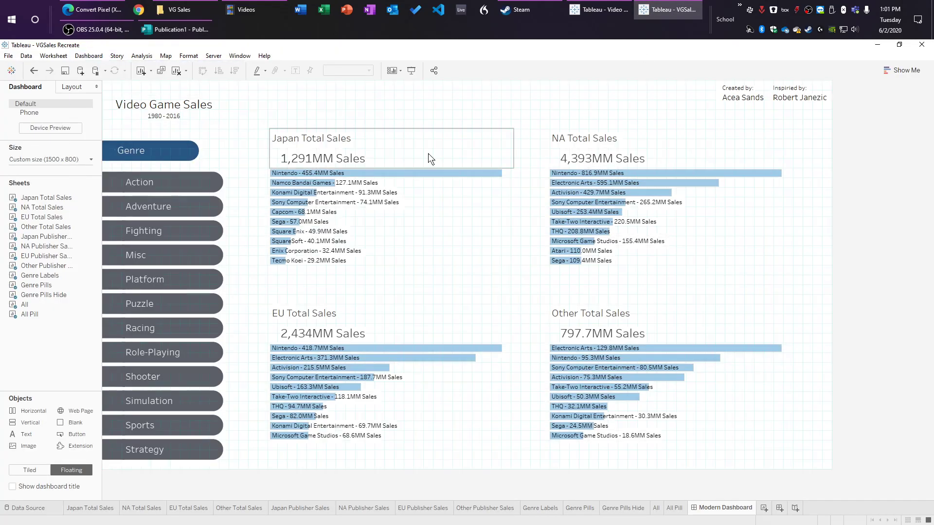
{"action": "left_click", "coordinate": [88, 56]}
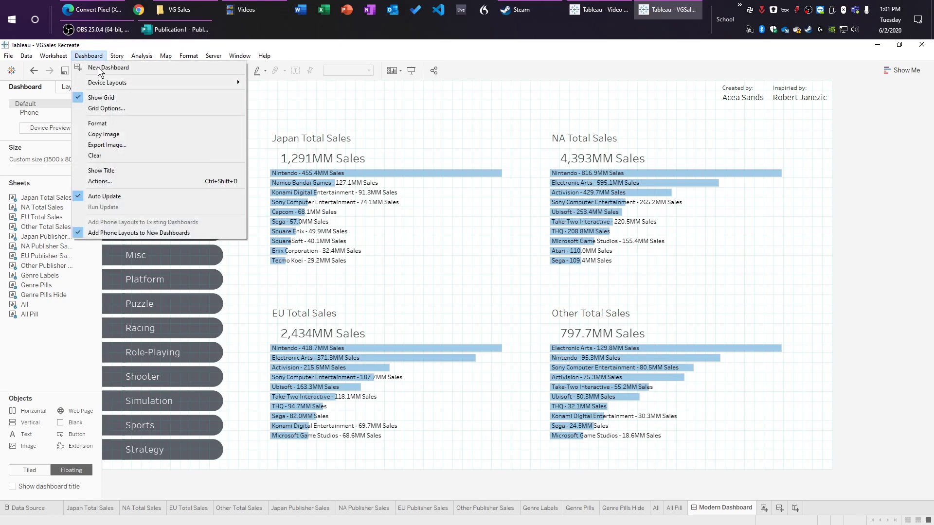
{"action": "left_click", "coordinate": [120, 109]}
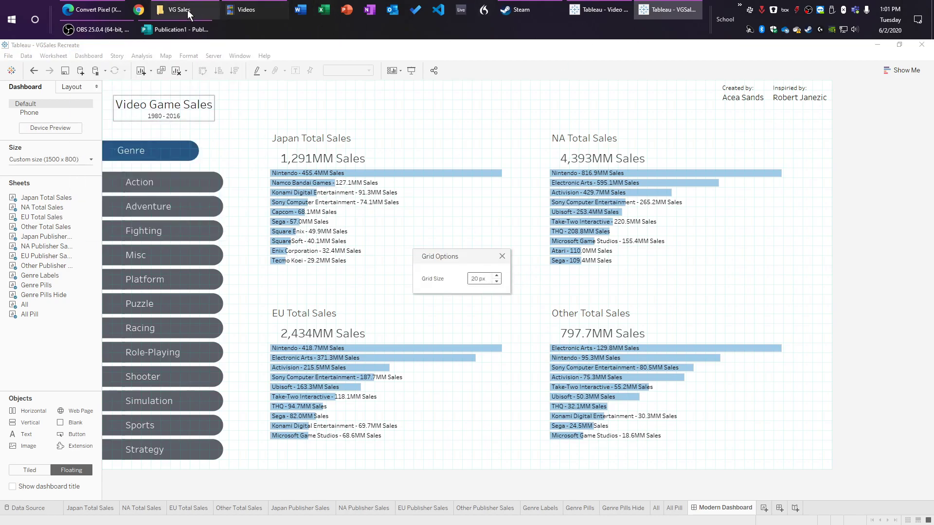
{"action": "left_click", "coordinate": [88, 10]}
{"action": "left_click_drag", "start_coordinate": [380, 217], "coordinate": [277, 217]}
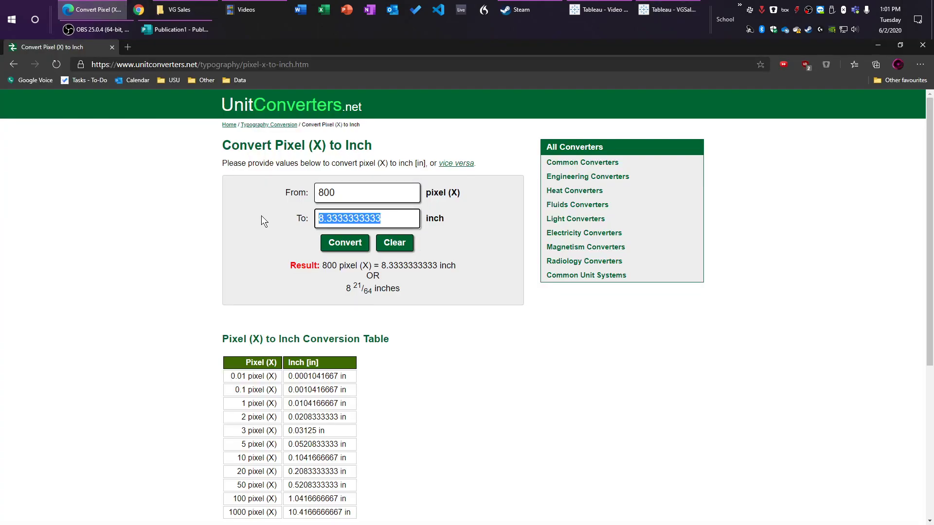
{"action": "type", "text": "1"}
{"action": "left_click", "coordinate": [660, 10]}
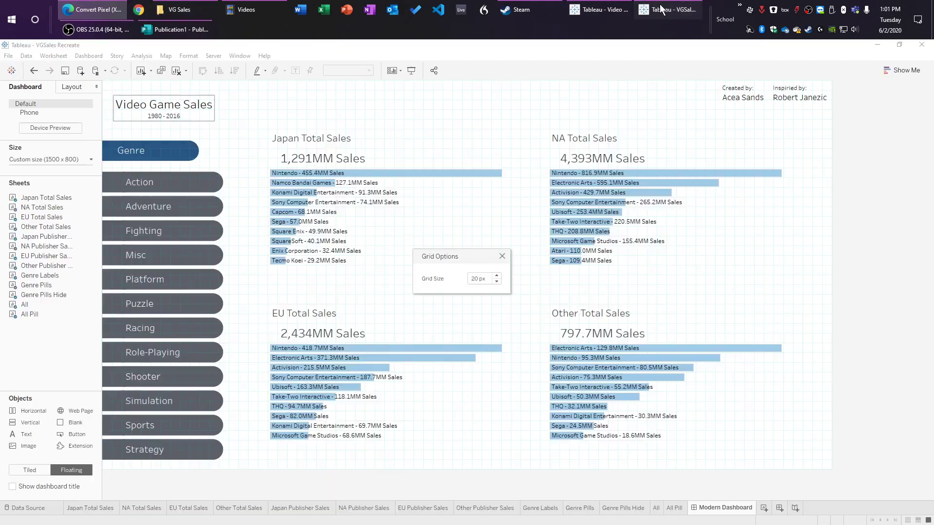
{"action": "left_click", "coordinate": [478, 279]}
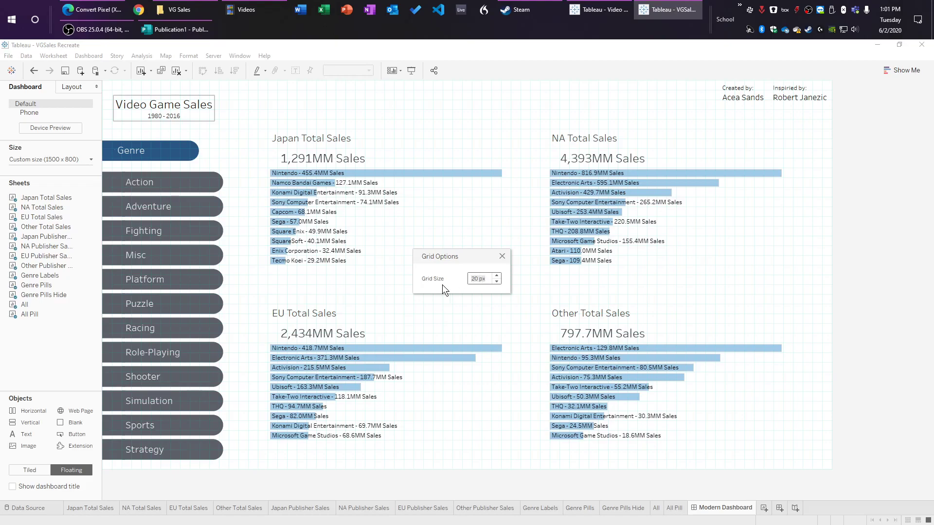
{"action": "type", "text": "96"}
{"action": "key", "text": "Return"}
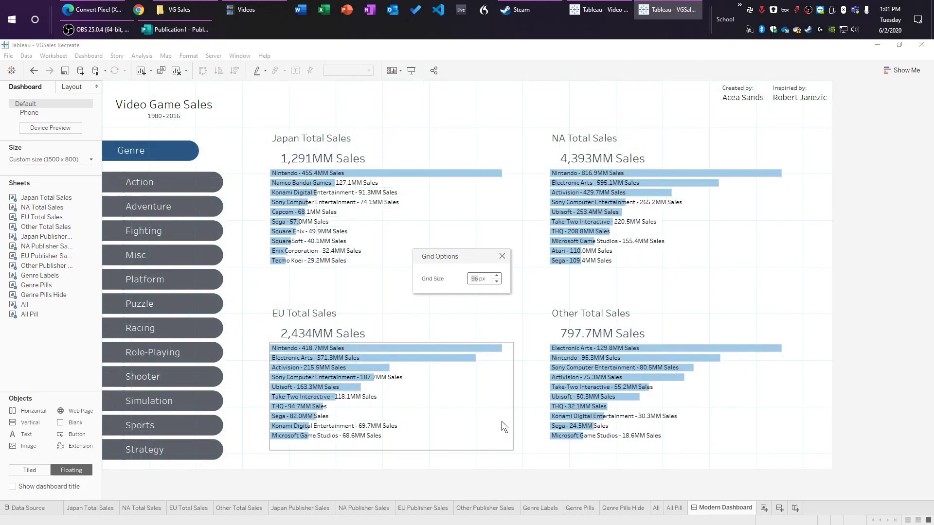
{"action": "left_click", "coordinate": [503, 257]}
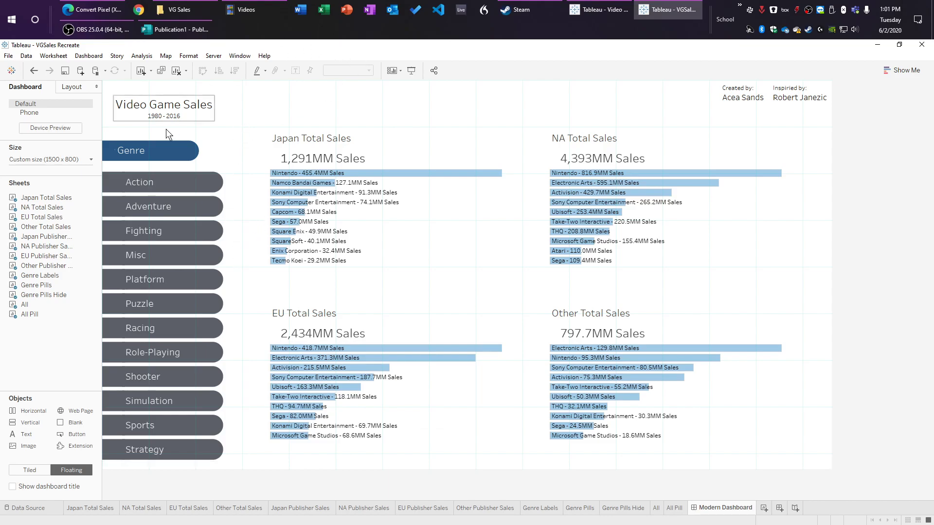
Step: Nudge the Video Game Sales title slightly right, then return to the blank publication
{"action": "left_click", "coordinate": [181, 105]}
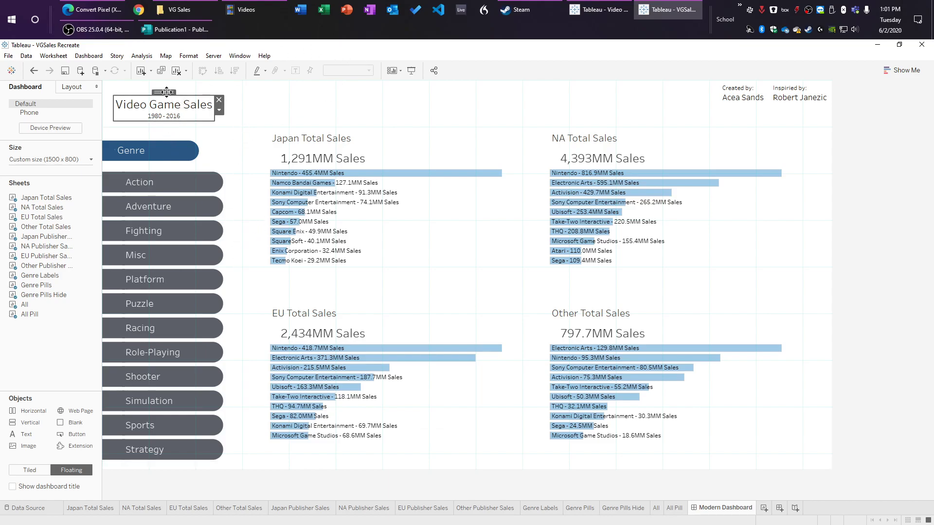
{"action": "left_click_drag", "start_coordinate": [169, 94], "coordinate": [172, 95]}
{"action": "left_click", "coordinate": [317, 110]}
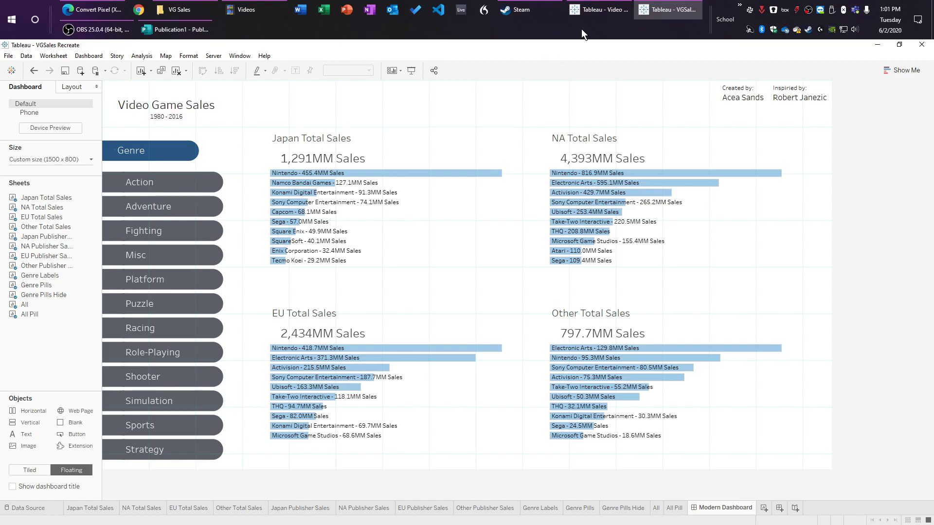
{"action": "left_click", "coordinate": [176, 29]}
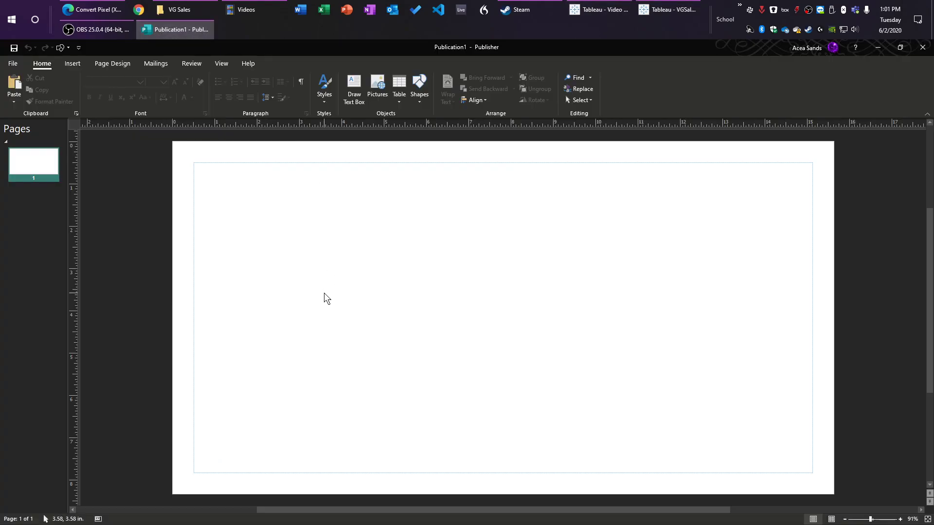
Step: Draw a tall rectangle down the page's left edge and bring up its fill colour options
{"action": "left_click", "coordinate": [72, 63]}
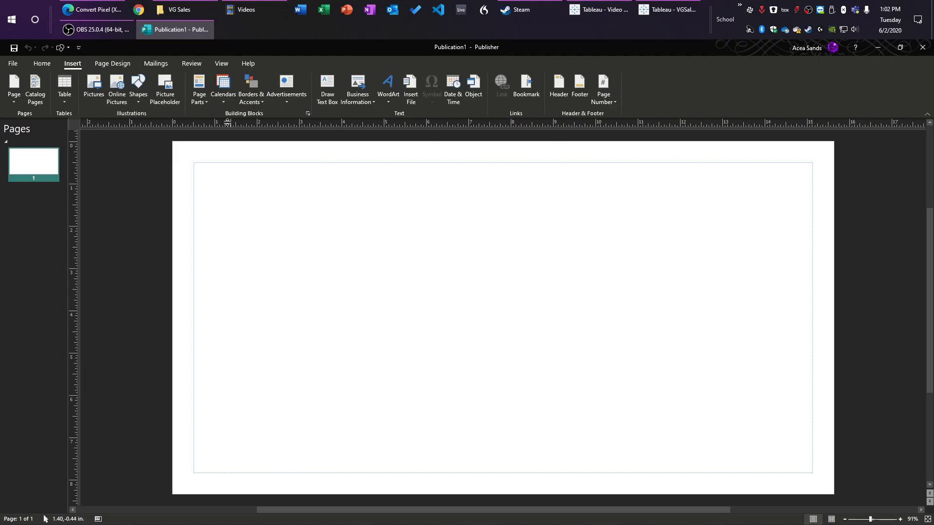
{"action": "left_click", "coordinate": [139, 93]}
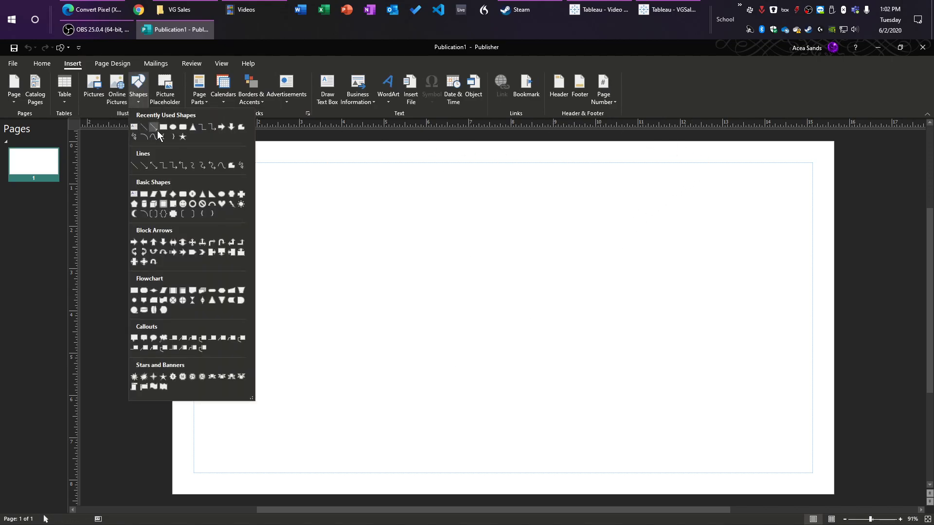
{"action": "left_click", "coordinate": [157, 131]}
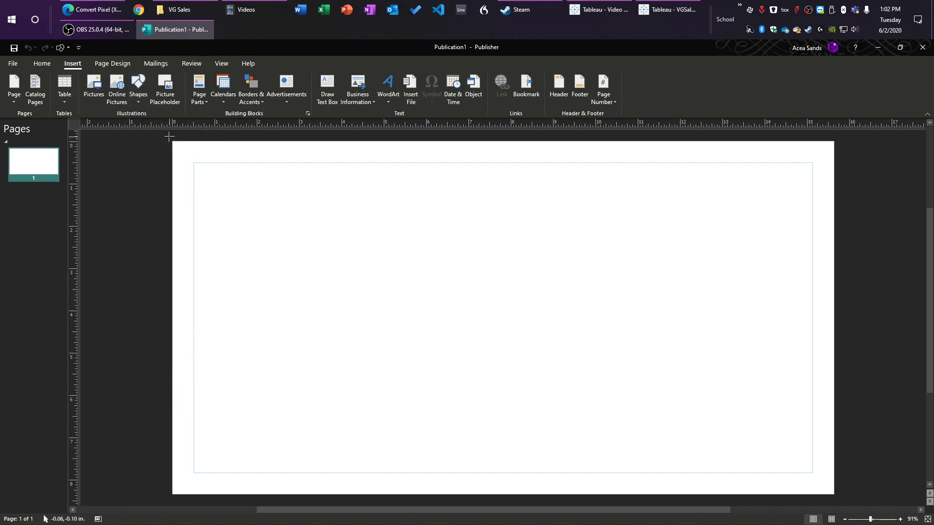
{"action": "mouse_move", "coordinate": [169, 139]}
{"action": "left_mouse_down"}
{"action": "mouse_move", "coordinate": [308, 501]}
{"action": "mouse_move", "coordinate": [300, 485]}
{"action": "left_mouse_up"}
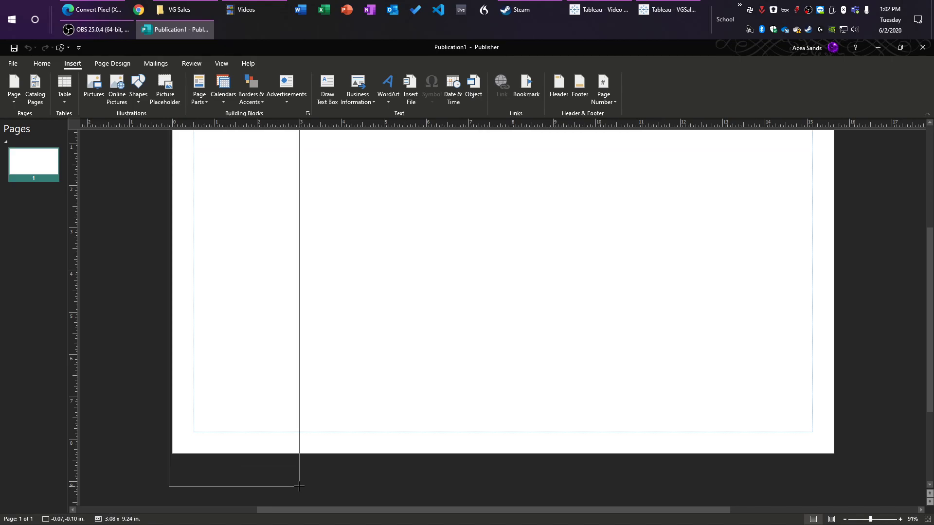
{"action": "left_click_drag", "start_coordinate": [300, 485], "coordinate": [300, 485]}
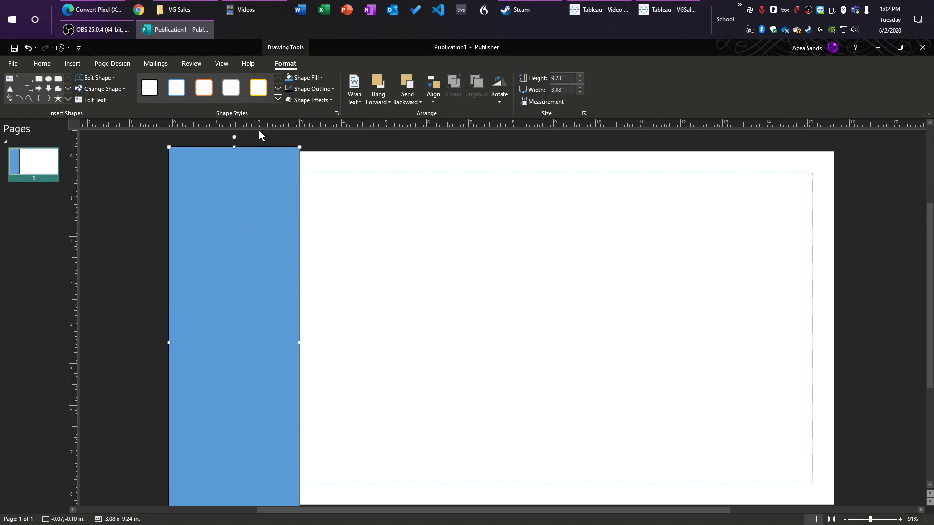
{"action": "left_click", "coordinate": [319, 79]}
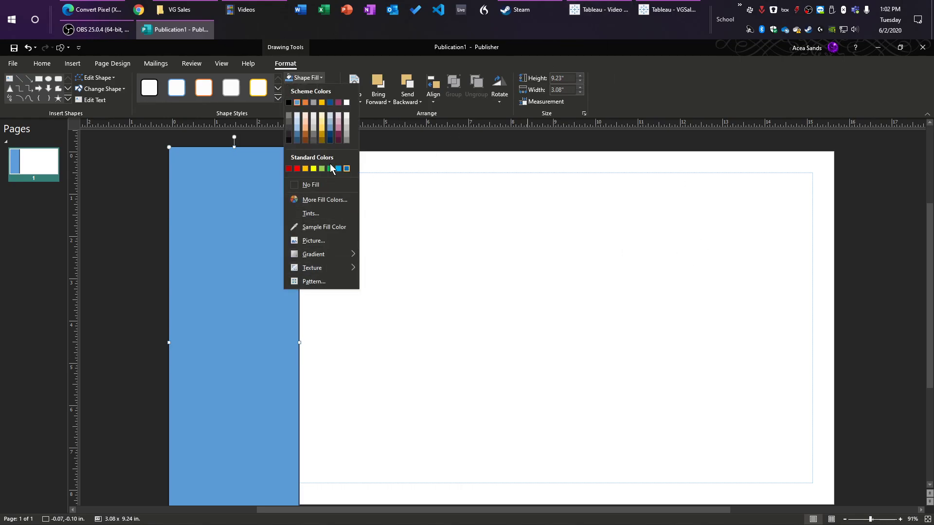
{"action": "left_click", "coordinate": [664, 11]}
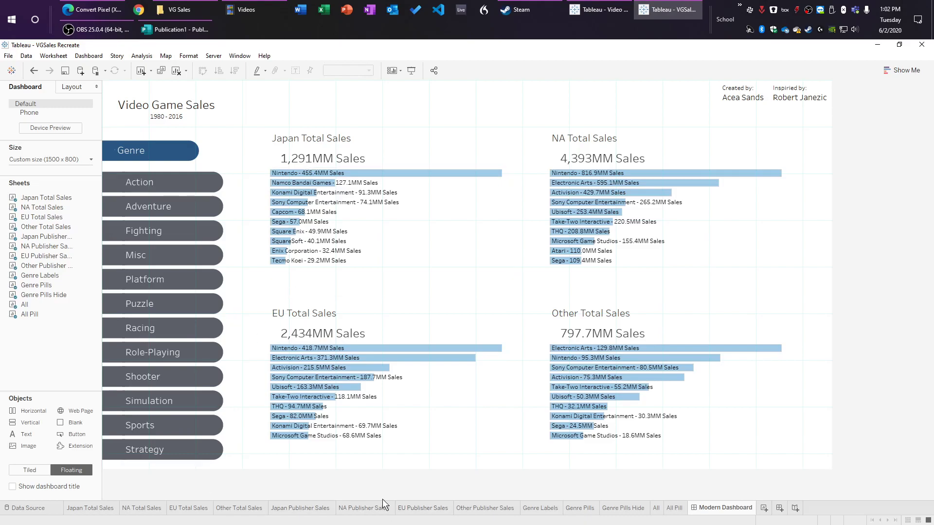
Step: Sample the Genre Pills grey as #5c6068 via the shading colour picker, without applying it
{"action": "left_click", "coordinate": [581, 508]}
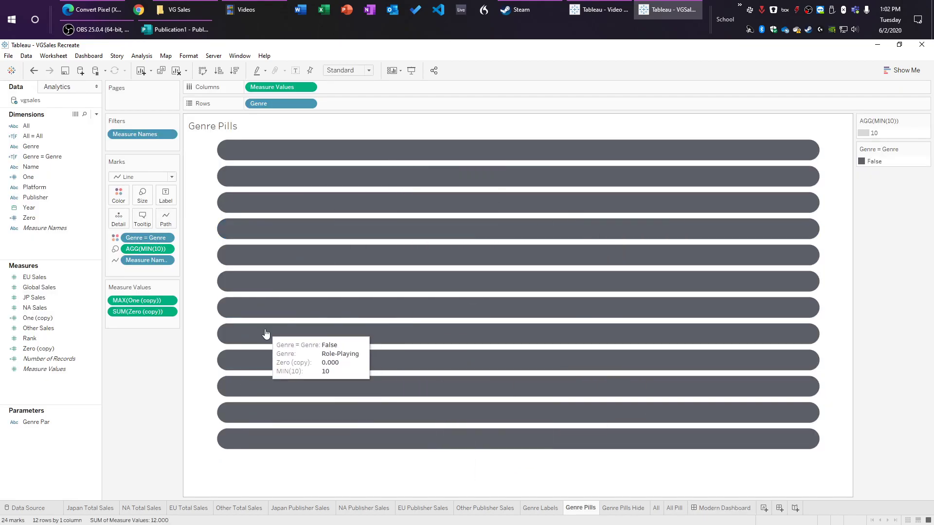
{"action": "right_click", "coordinate": [329, 281]}
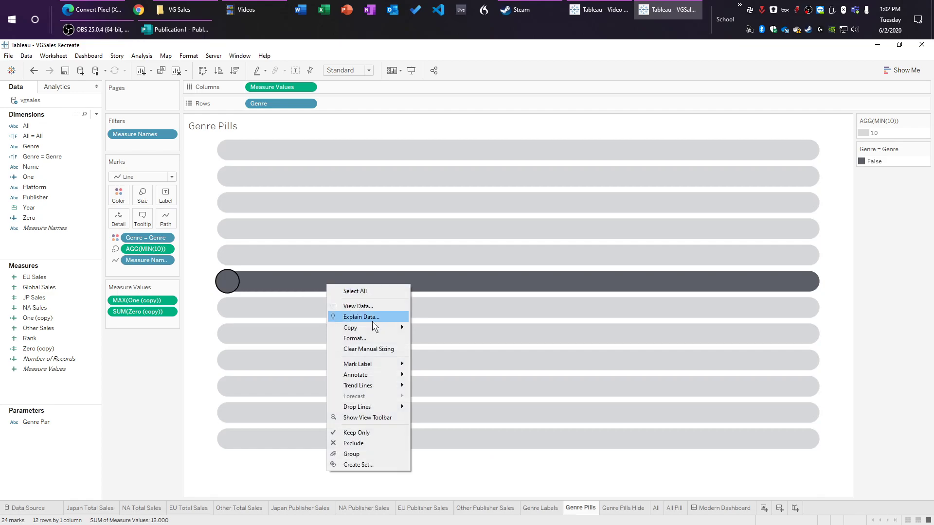
{"action": "left_click", "coordinate": [369, 344]}
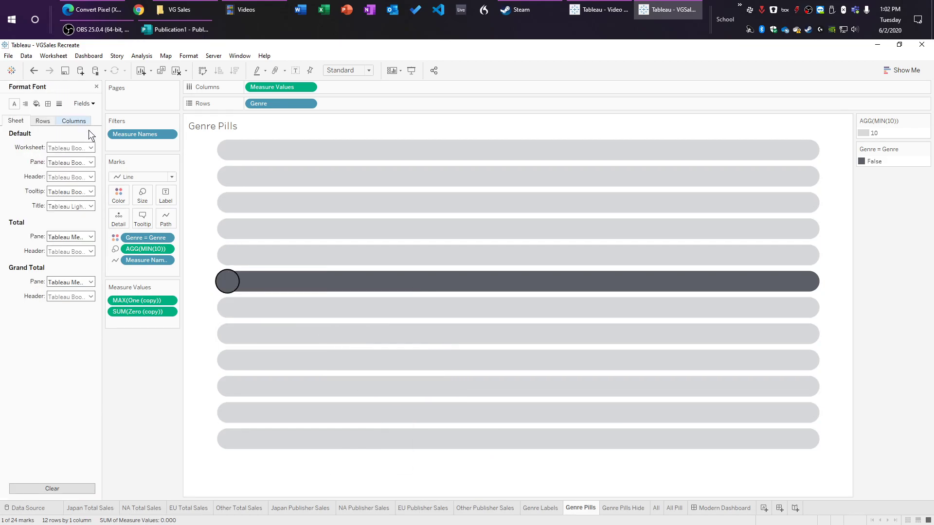
{"action": "left_click", "coordinate": [196, 328]}
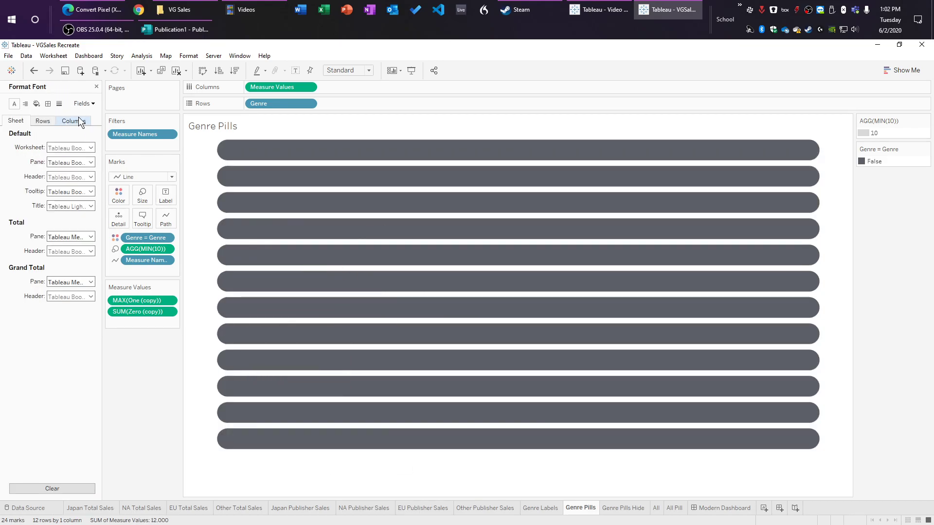
{"action": "left_click", "coordinate": [37, 104]}
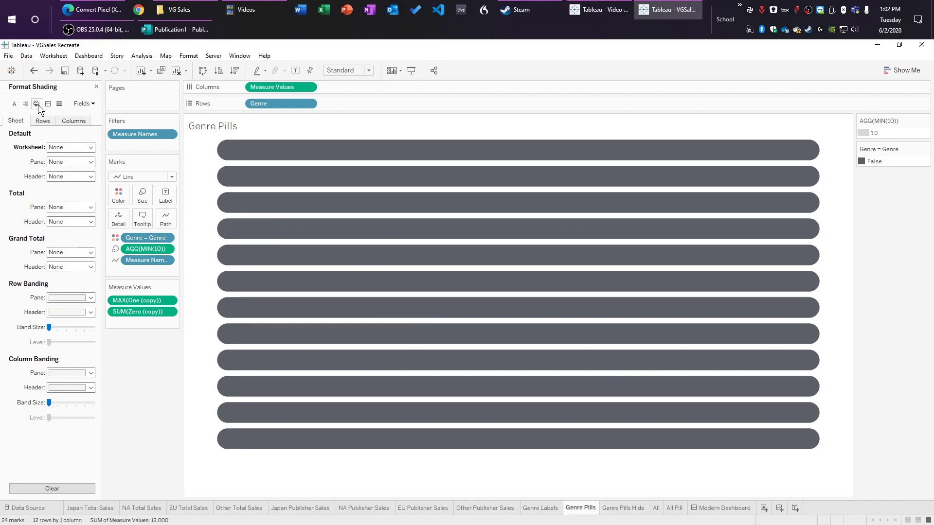
{"action": "left_click", "coordinate": [71, 148]}
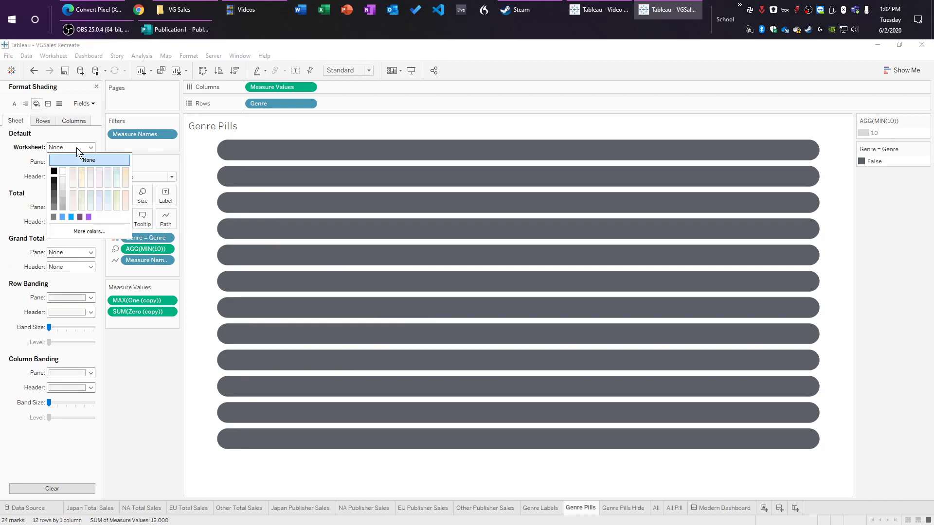
{"action": "left_click", "coordinate": [88, 232]}
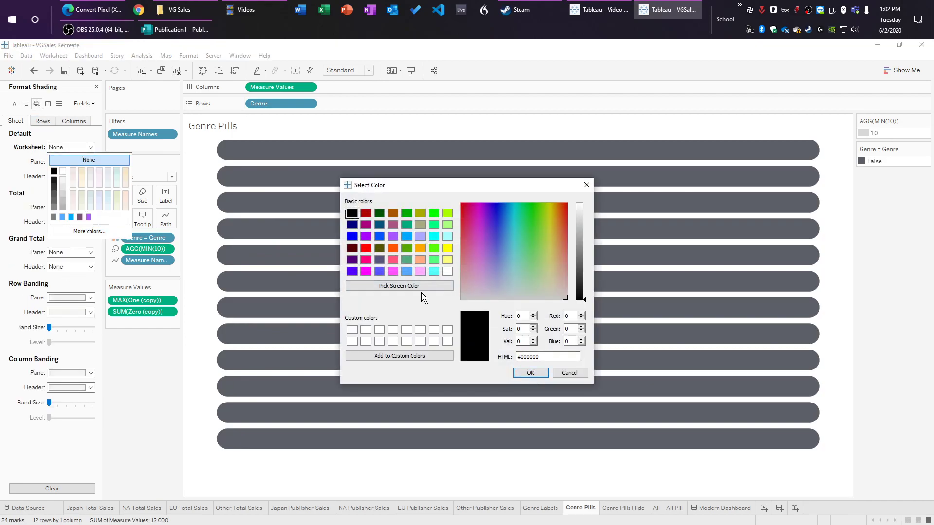
{"action": "left_click", "coordinate": [392, 288]}
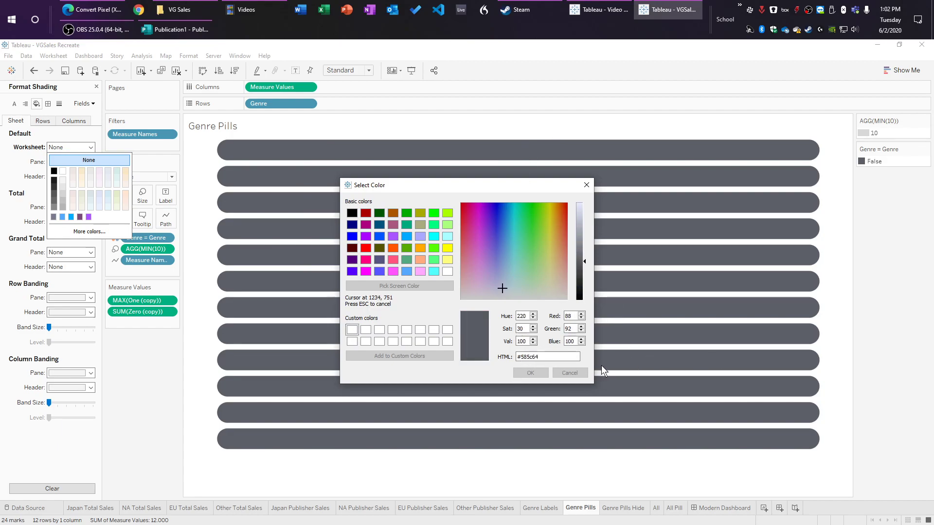
{"action": "left_click", "coordinate": [705, 314]}
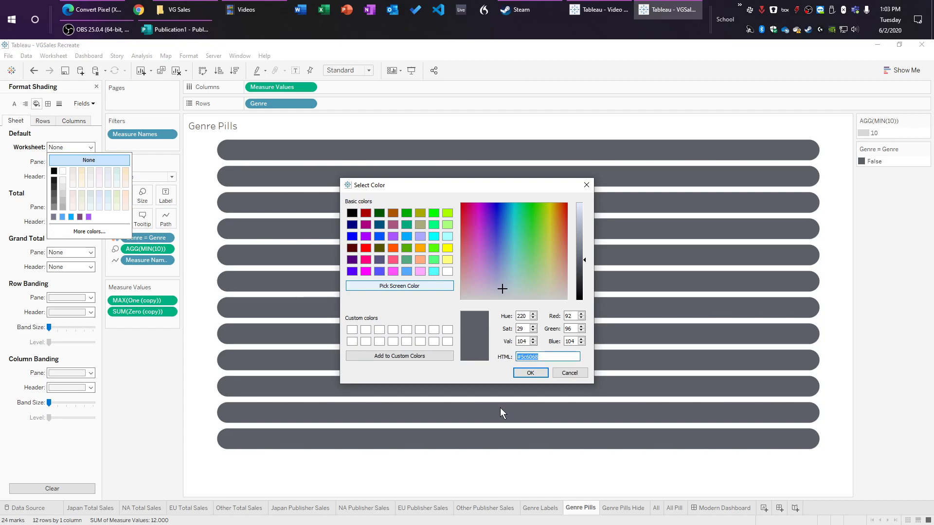
{"action": "left_click", "coordinate": [569, 373]}
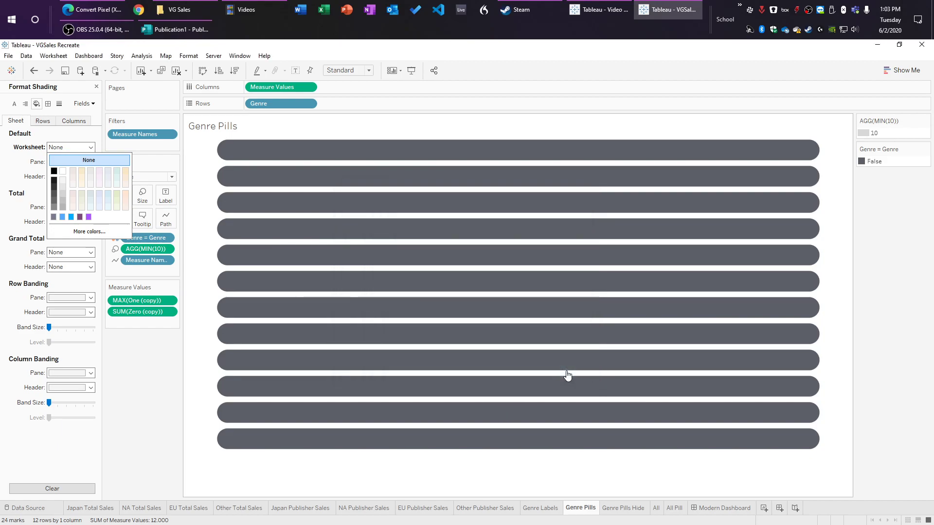
{"action": "left_click", "coordinate": [139, 362]}
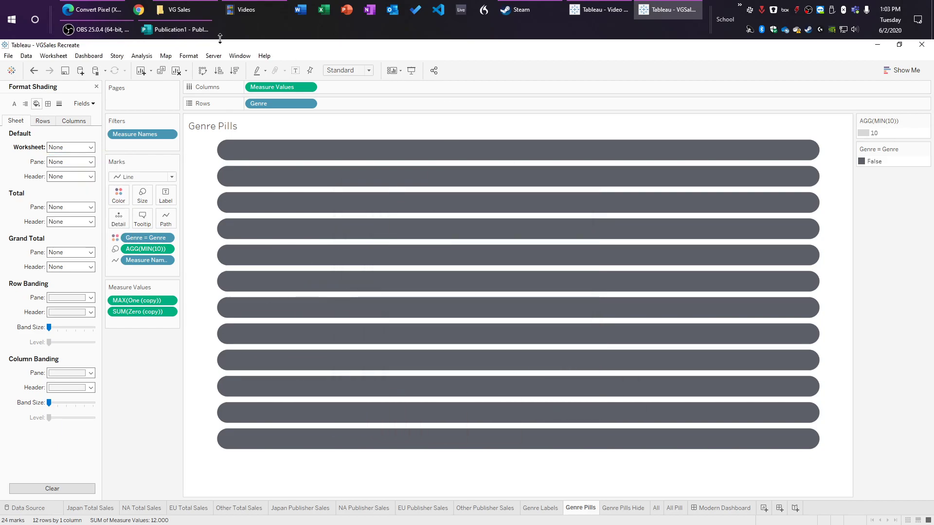
Step: Back in Publisher, fill the sidebar rectangle with the dashboard's dark grey #5c6068
{"action": "left_click", "coordinate": [176, 29]}
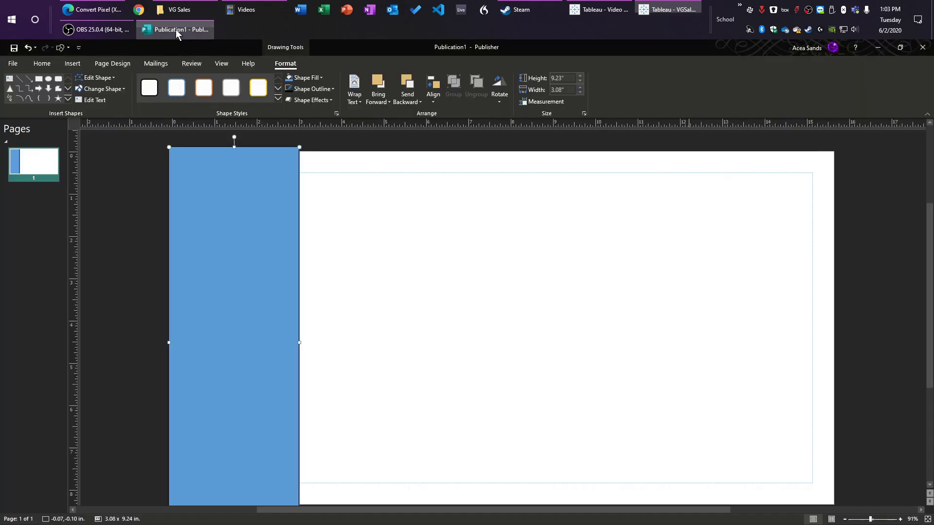
{"action": "left_click", "coordinate": [319, 78]}
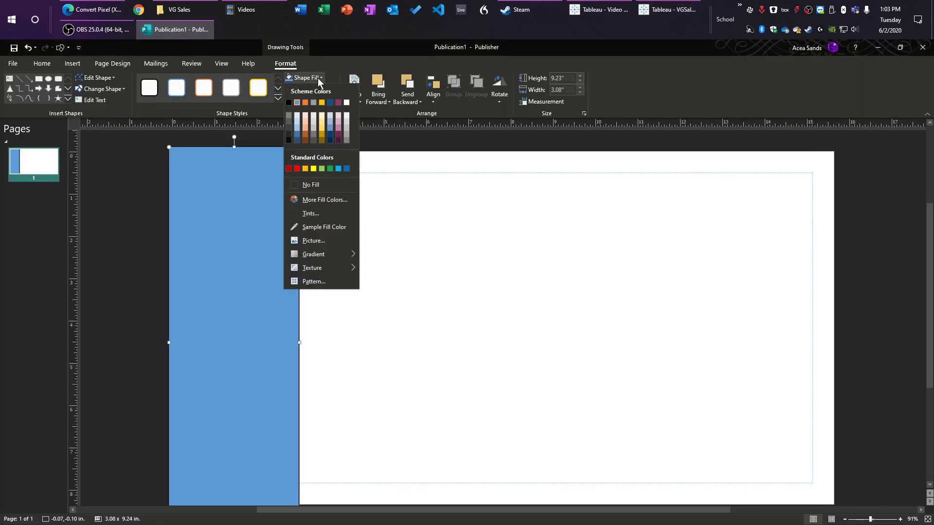
{"action": "left_click", "coordinate": [329, 201]}
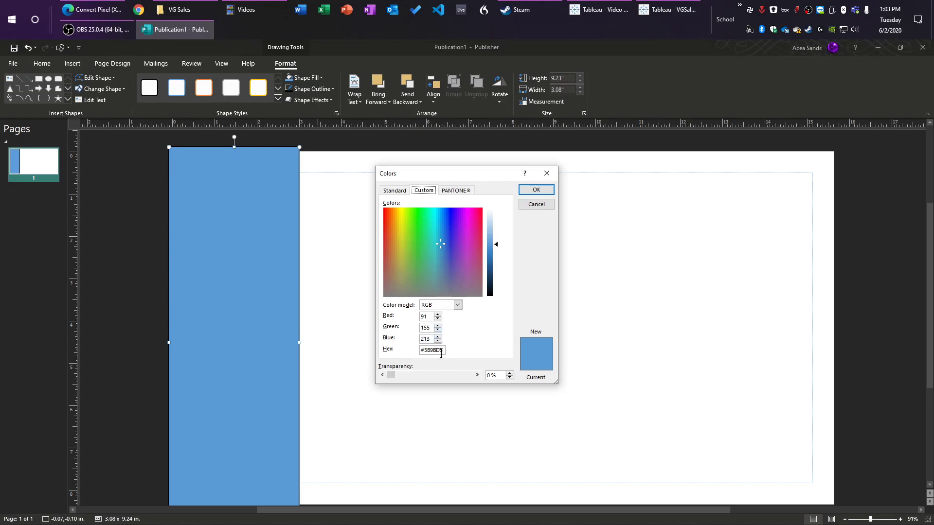
{"action": "left_click_drag", "start_coordinate": [422, 351], "coordinate": [435, 353]}
{"action": "left_click", "coordinate": [536, 190]}
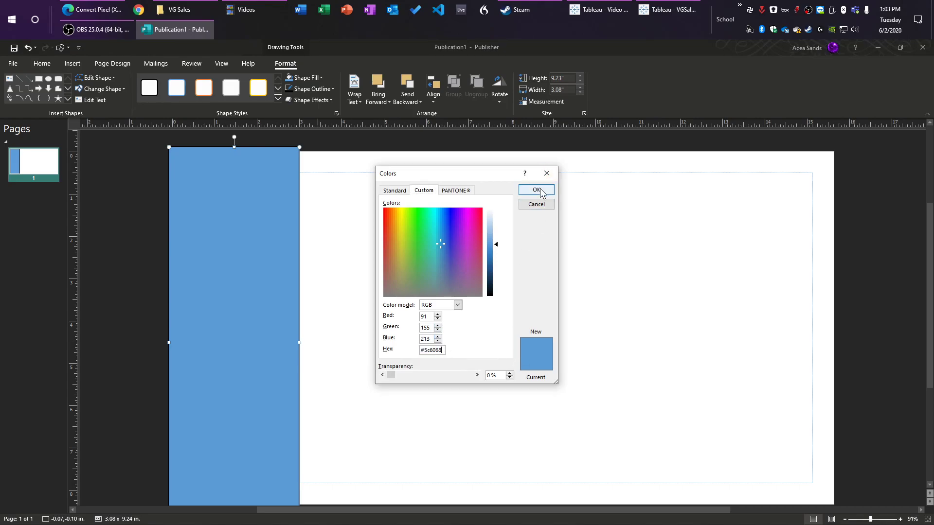
{"action": "left_click", "coordinate": [401, 306]}
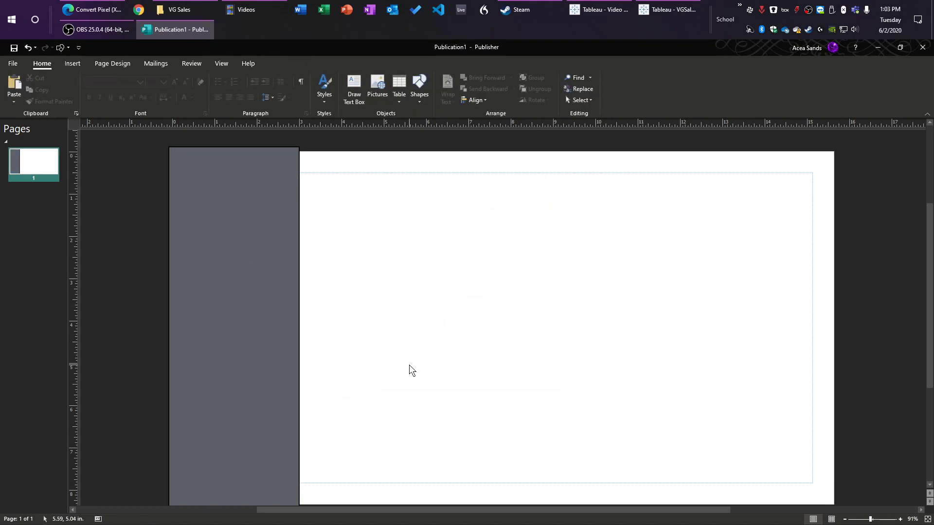
{"action": "scroll", "coordinate": [410, 365], "scroll_direction": "down", "scroll_amount": 2}
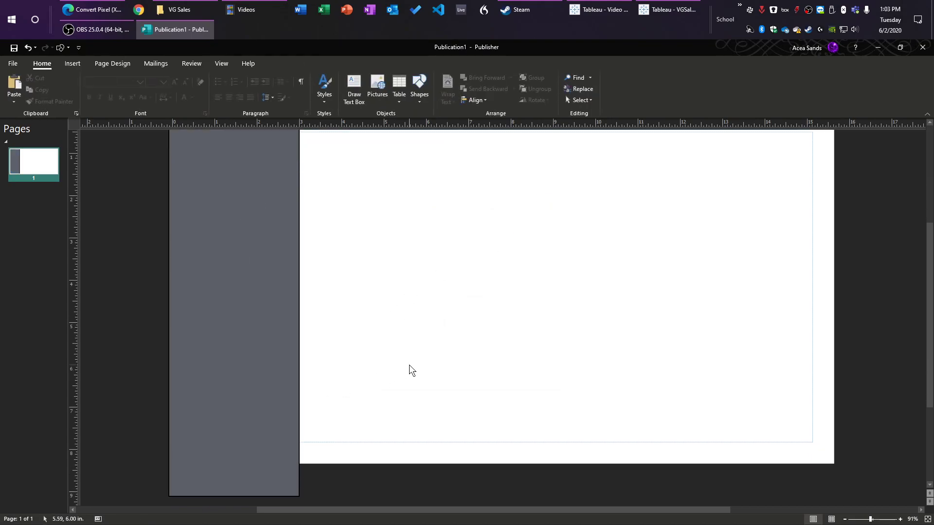
{"action": "scroll", "coordinate": [410, 364], "scroll_direction": "up", "scroll_amount": 3}
Step: Stretch the grey sidebar further left so it extends past the page edge
{"action": "left_click", "coordinate": [245, 162]}
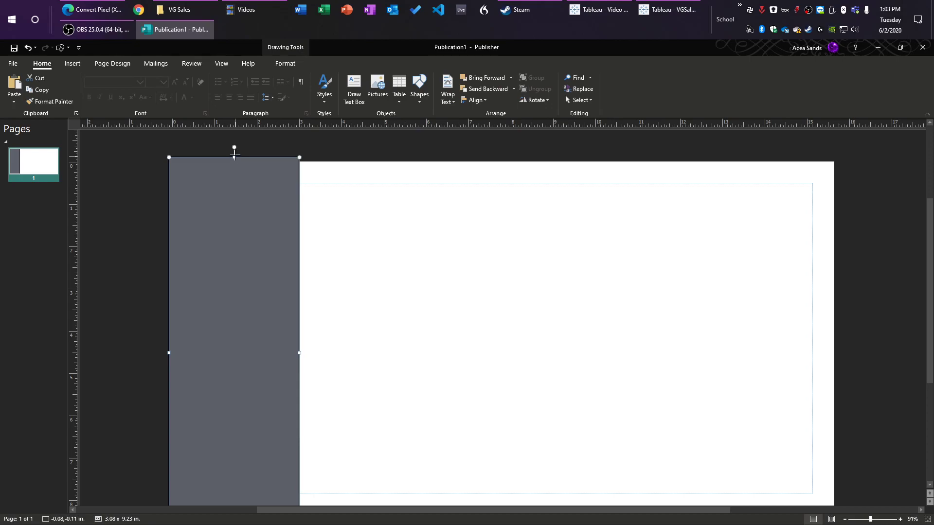
{"action": "left_click", "coordinate": [448, 306]}
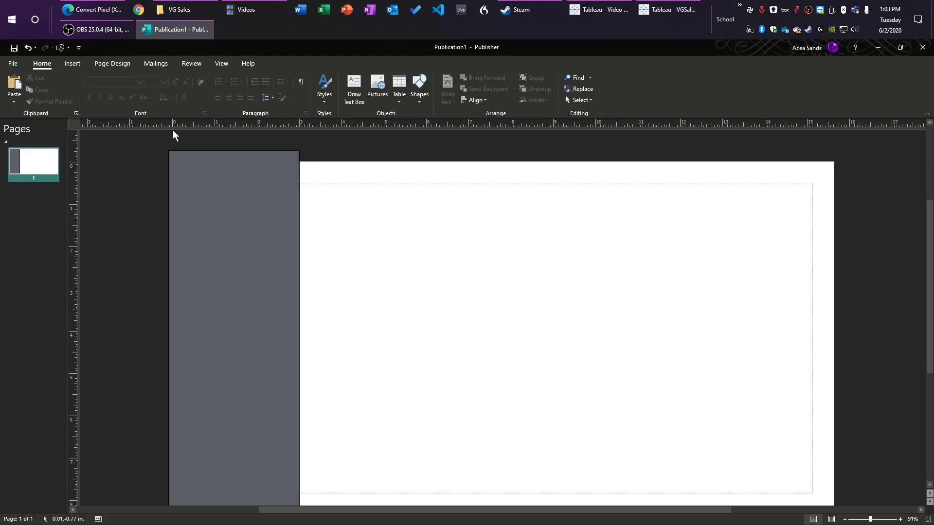
{"action": "scroll", "coordinate": [155, 244], "scroll_direction": "down", "scroll_amount": 2}
{"action": "scroll", "coordinate": [260, 418], "scroll_direction": "down", "scroll_amount": 1}
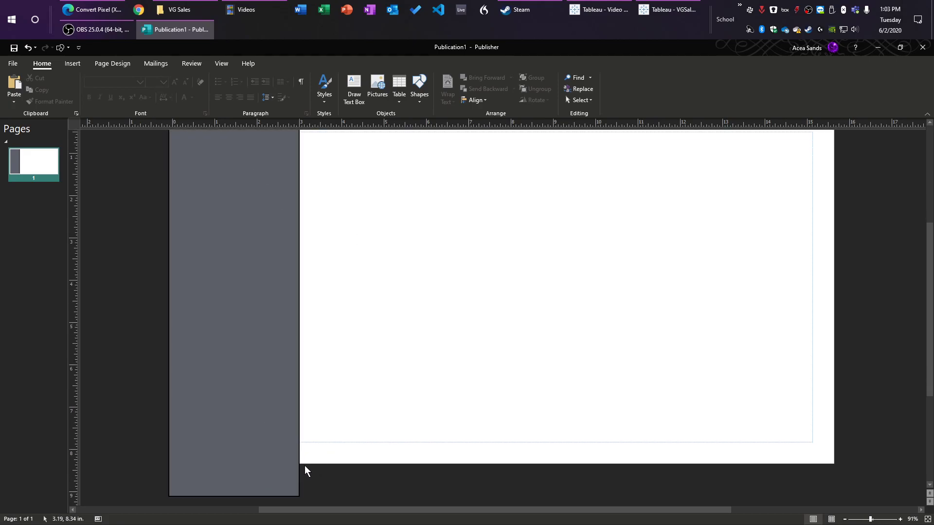
{"action": "scroll", "coordinate": [321, 364], "scroll_direction": "up", "scroll_amount": 2}
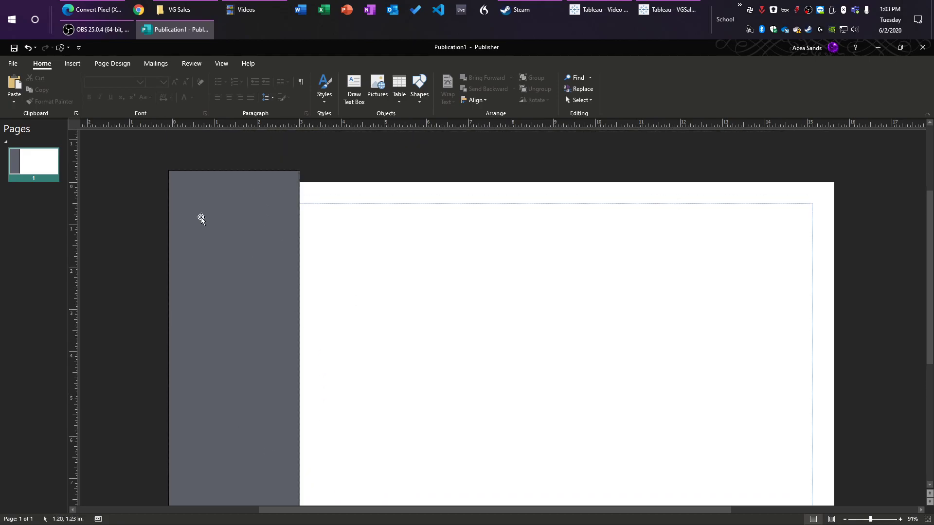
{"action": "left_click", "coordinate": [169, 222]}
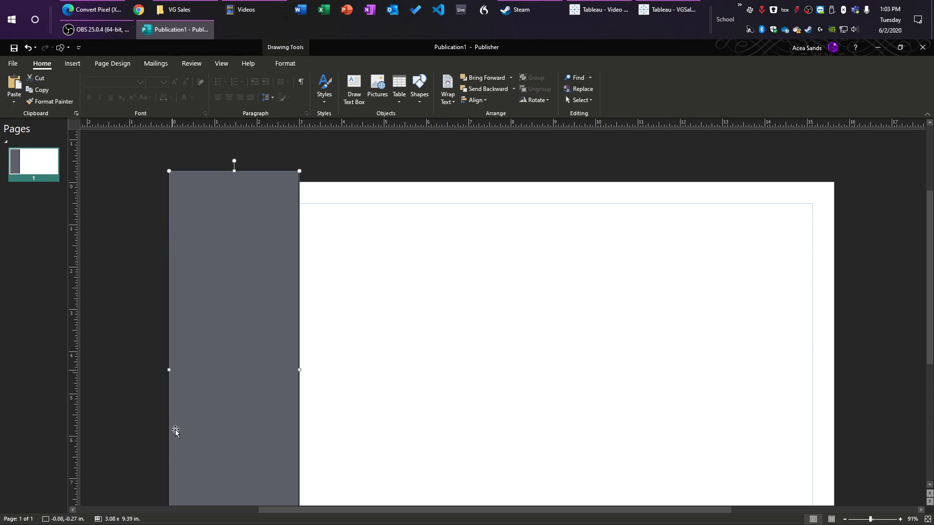
{"action": "left_click_drag", "start_coordinate": [170, 370], "coordinate": [137, 369]}
{"action": "left_click", "coordinate": [307, 196]}
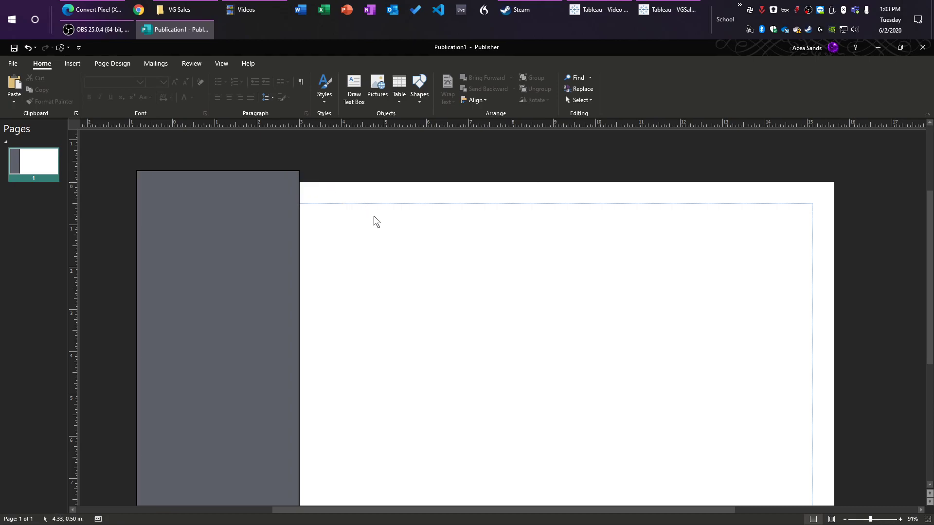
{"action": "scroll", "coordinate": [382, 272], "scroll_direction": "down", "scroll_amount": 2}
{"action": "scroll", "coordinate": [383, 273], "scroll_direction": "up", "scroll_amount": 2}
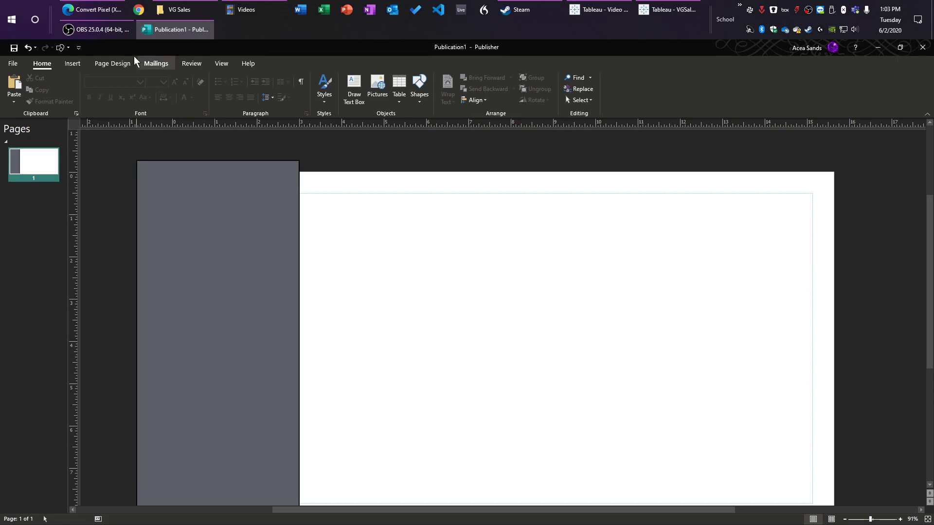
Step: Draw a rounded rectangle from the Shapes gallery on the white area near the top left
{"action": "left_click", "coordinate": [72, 64]}
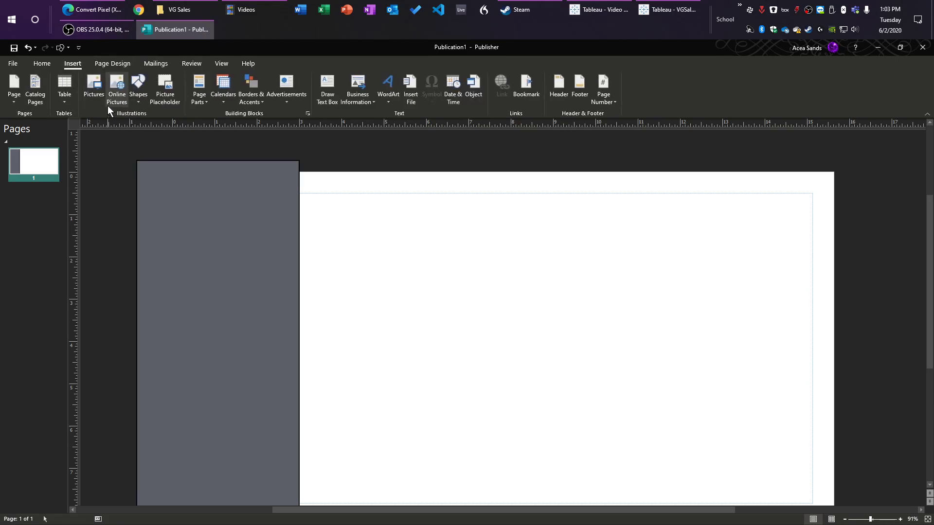
{"action": "left_click", "coordinate": [143, 101]}
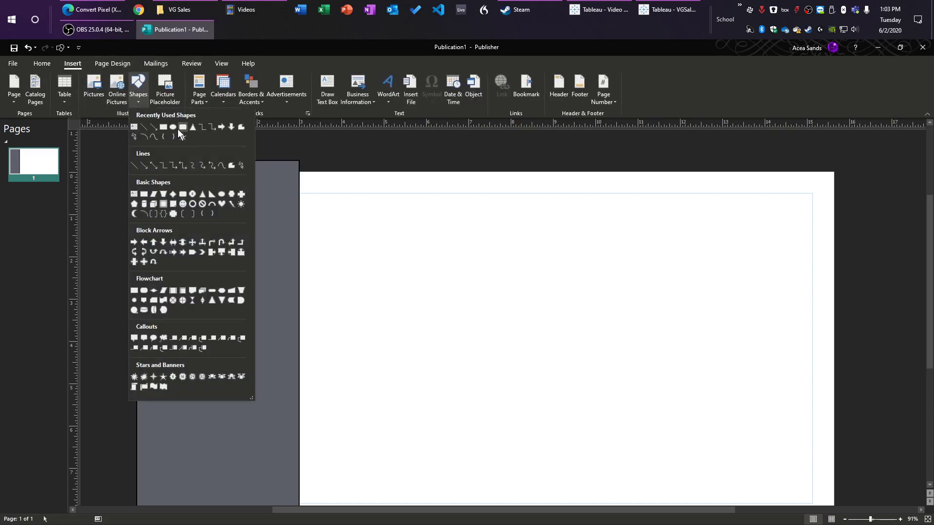
{"action": "left_click", "coordinate": [183, 130]}
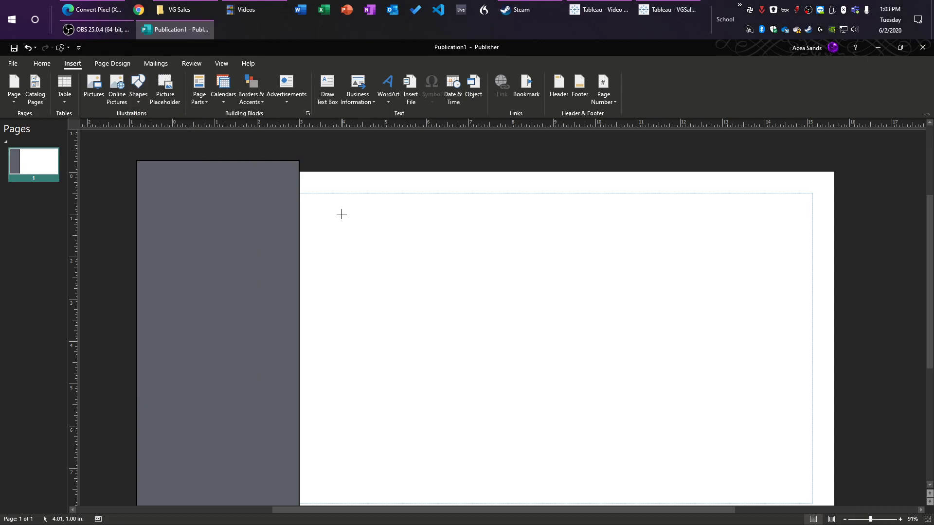
{"action": "left_click_drag", "start_coordinate": [327, 205], "coordinate": [571, 352]}
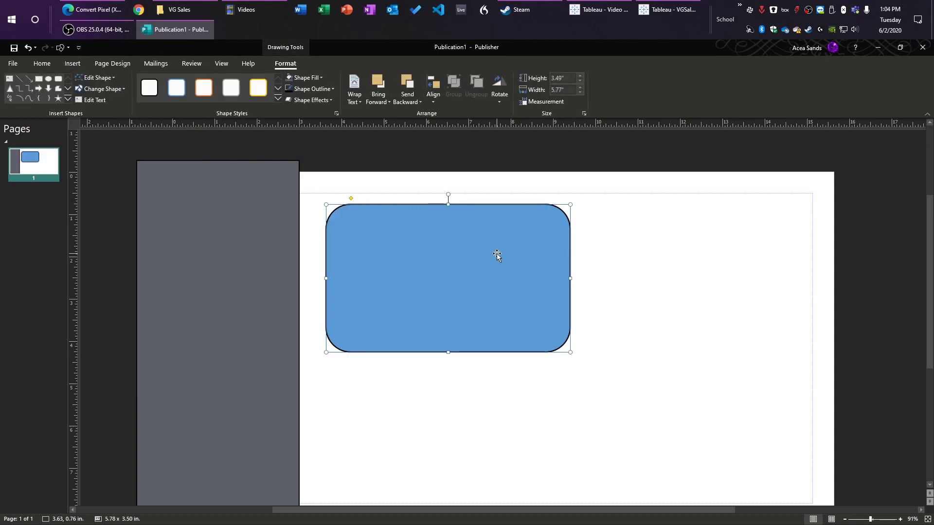
Step: Duplicate the rounded rectangle with Ctrl+D, arrange the copies into a 2x2 grid and select them together
{"action": "key", "text": "ctrl+d"}
{"action": "key", "text": "ctrl+d"}
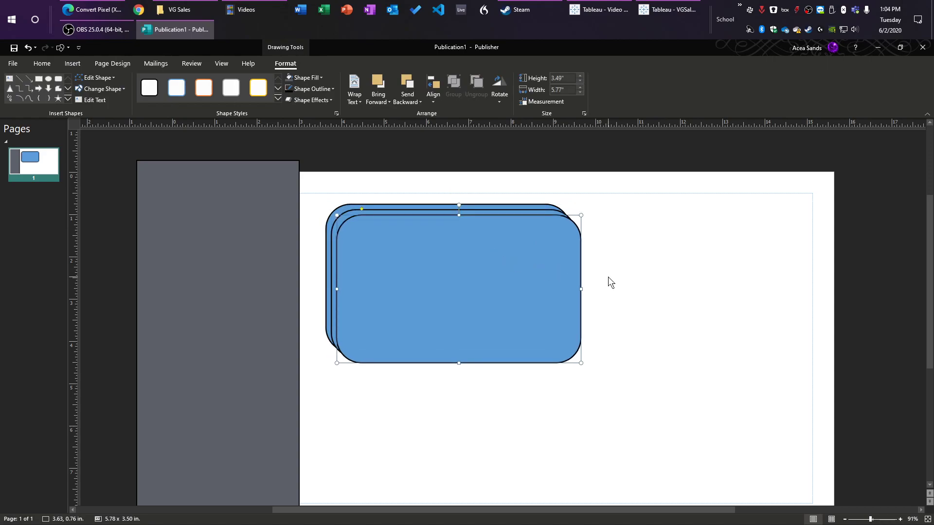
{"action": "key", "text": "ctrl+d"}
{"action": "mouse_move", "coordinate": [456, 298]}
{"action": "left_mouse_down"}
{"action": "mouse_move", "coordinate": [700, 273]}
{"action": "mouse_move", "coordinate": [662, 448]}
{"action": "mouse_move", "coordinate": [662, 423]}
{"action": "left_mouse_up"}
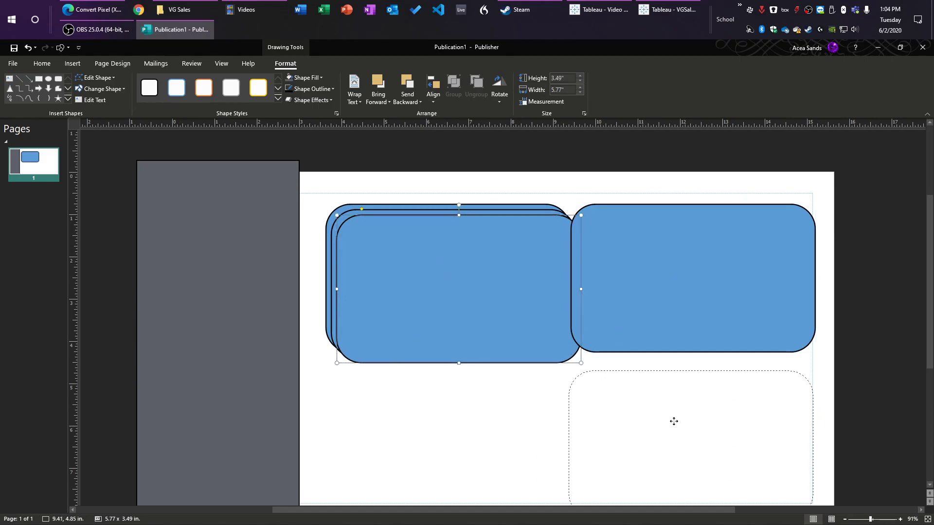
{"action": "left_click_drag", "start_coordinate": [452, 299], "coordinate": [443, 452]}
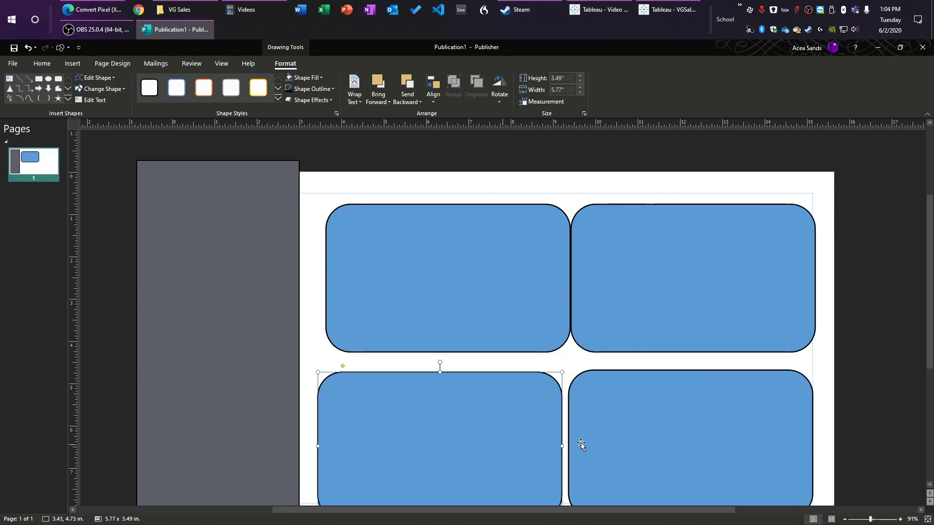
{"action": "scroll", "coordinate": [511, 328], "scroll_direction": "down", "scroll_amount": 1}
{"action": "mouse_move", "coordinate": [453, 263]}
{"action": "left_mouse_down"}
{"action": "mouse_move", "coordinate": [460, 254]}
{"action": "mouse_move", "coordinate": [449, 256]}
{"action": "left_mouse_up"}
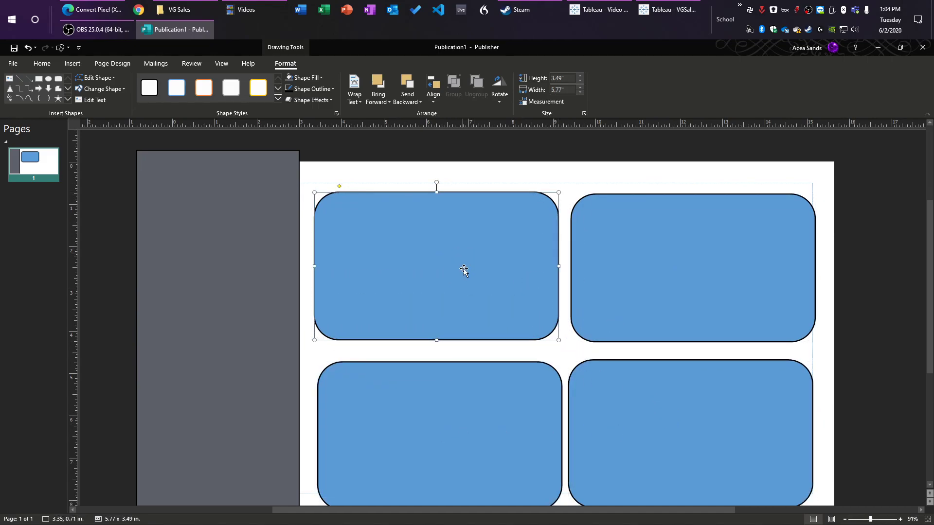
{"action": "left_click", "coordinate": [618, 288], "text": "shift"}
{"action": "left_click", "coordinate": [662, 423], "text": "shift"}
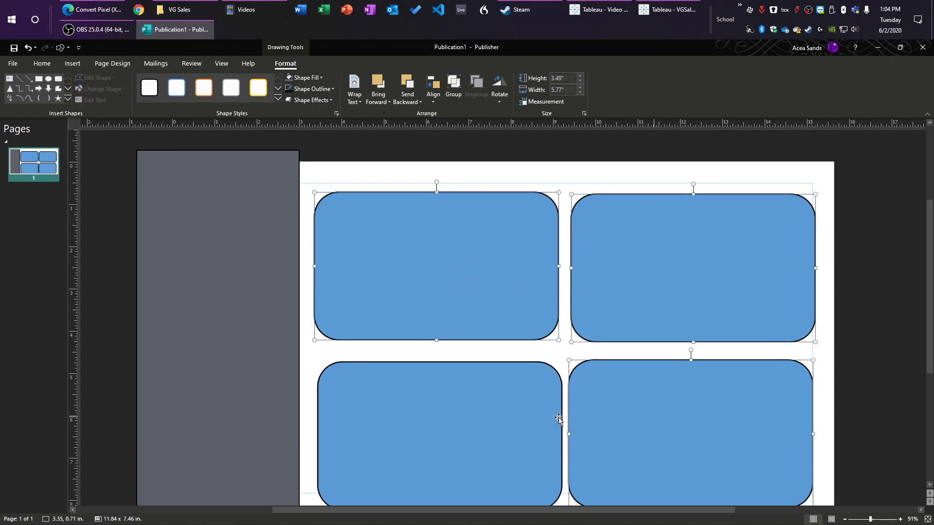
Step: Remove the blue fill from all four rectangles and give them an outer shadow
{"action": "left_click", "coordinate": [519, 406], "text": "shift"}
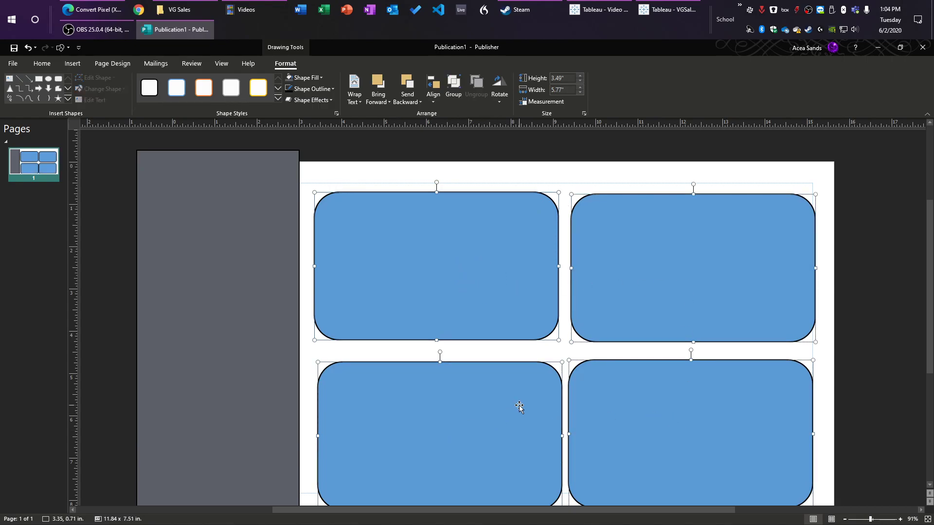
{"action": "left_click", "coordinate": [319, 79]}
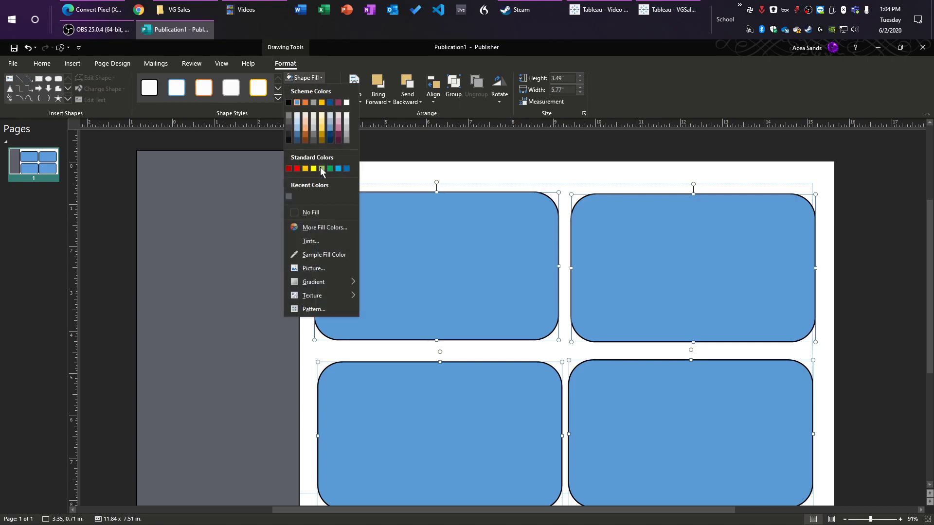
{"action": "left_click", "coordinate": [311, 211]}
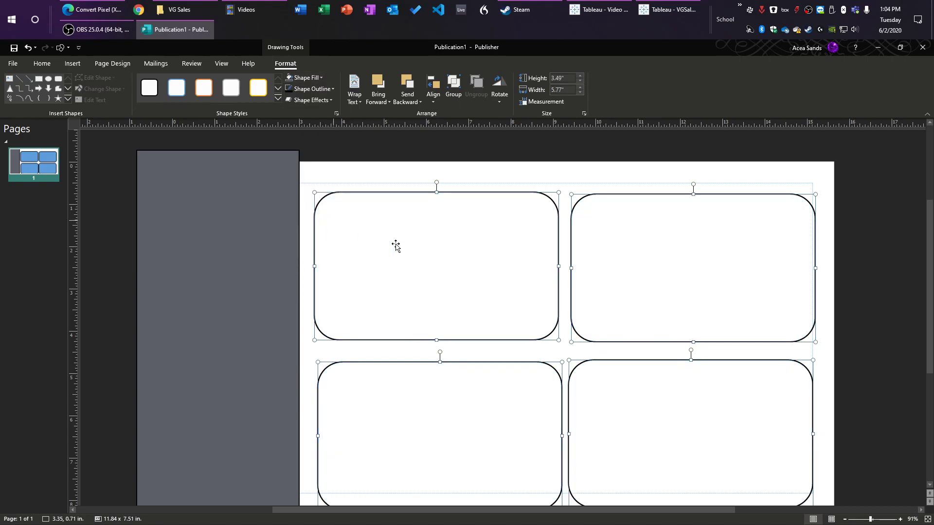
{"action": "left_click", "coordinate": [313, 101]}
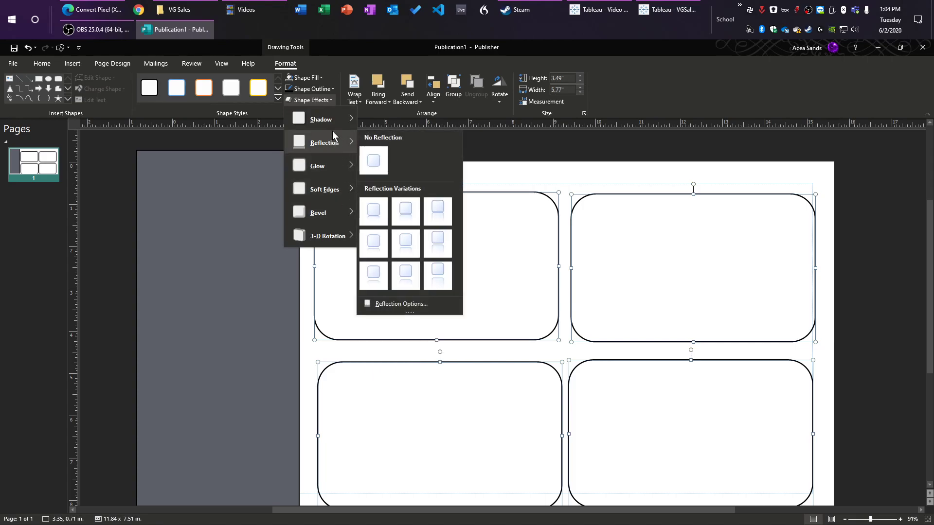
{"action": "mouse_move", "coordinate": [321, 119]}
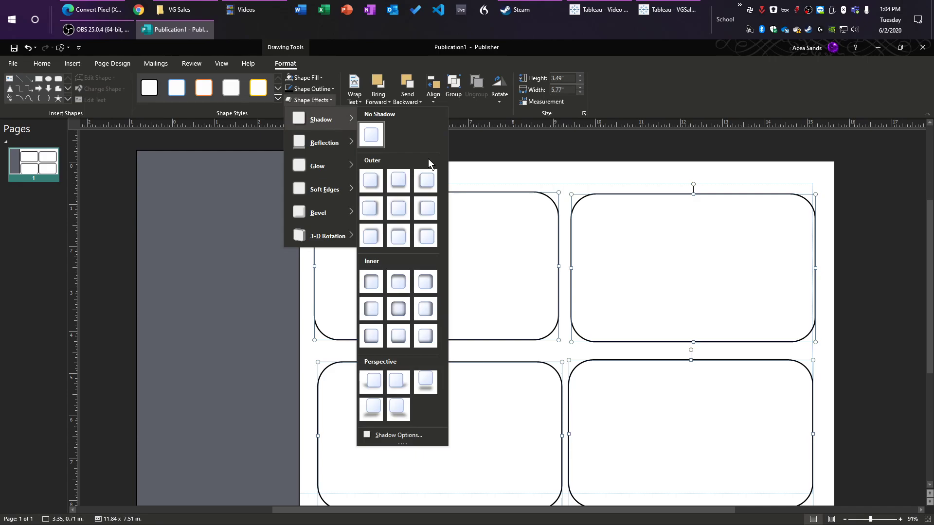
{"action": "left_click", "coordinate": [370, 235]}
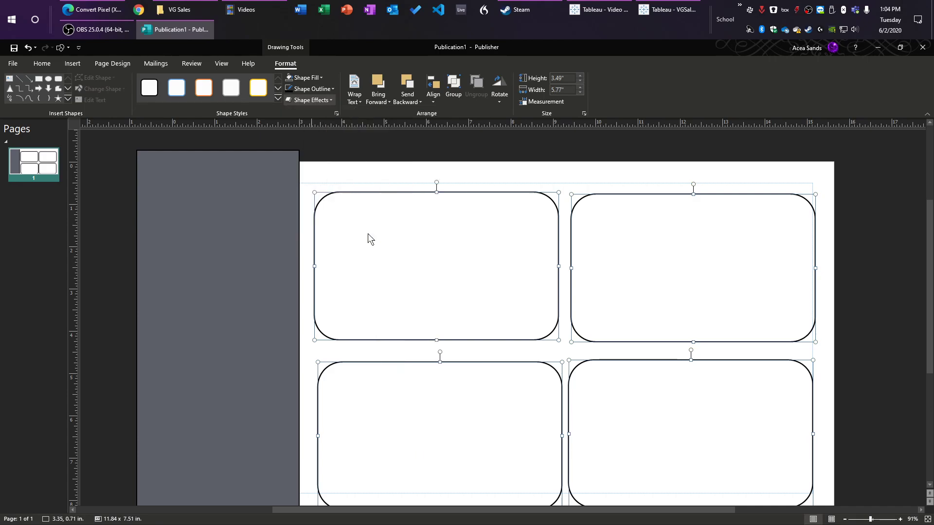
{"action": "left_click", "coordinate": [569, 352]}
{"action": "scroll", "coordinate": [569, 352], "scroll_direction": "down", "scroll_amount": 1}
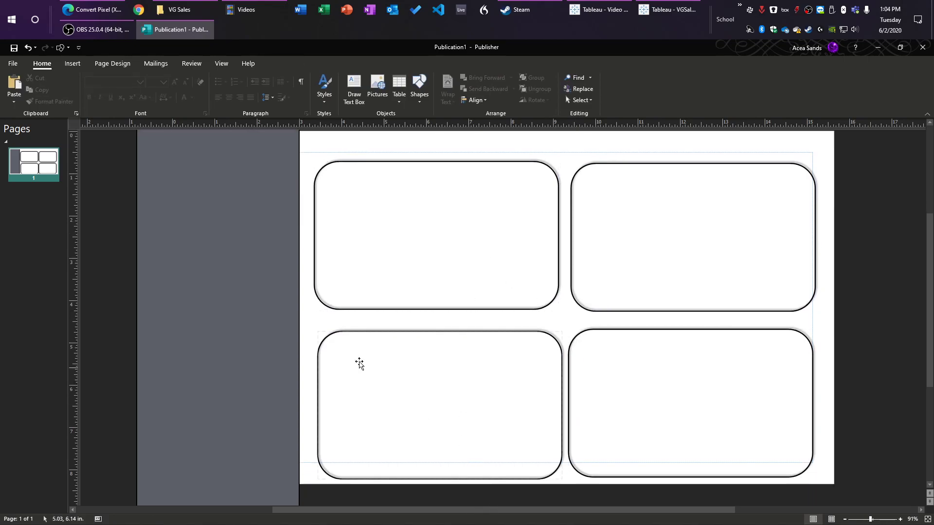
Step: Give the grey sidebar an outer shadow as well
{"action": "left_click", "coordinate": [277, 307]}
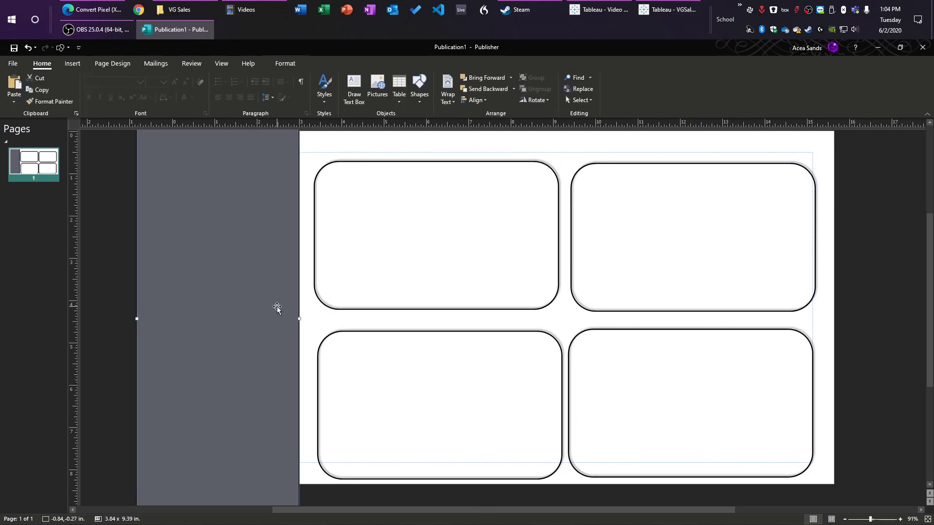
{"action": "left_click", "coordinate": [285, 63]}
{"action": "left_click", "coordinate": [312, 100]}
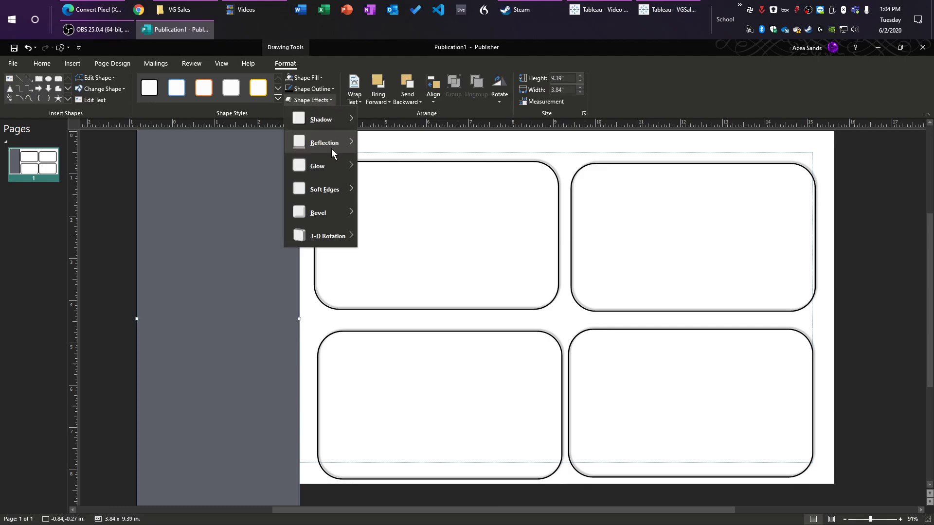
{"action": "mouse_move", "coordinate": [321, 121]}
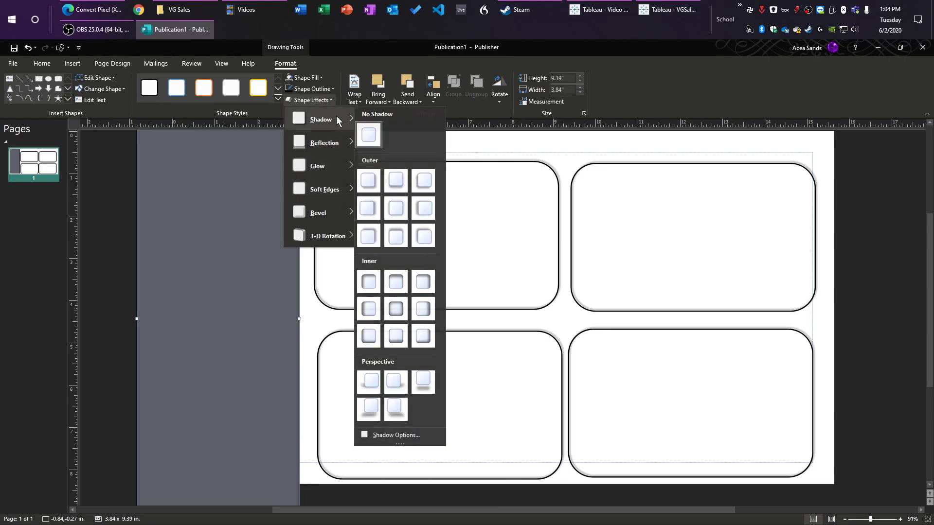
{"action": "left_click", "coordinate": [368, 235]}
{"action": "left_click", "coordinate": [552, 326]}
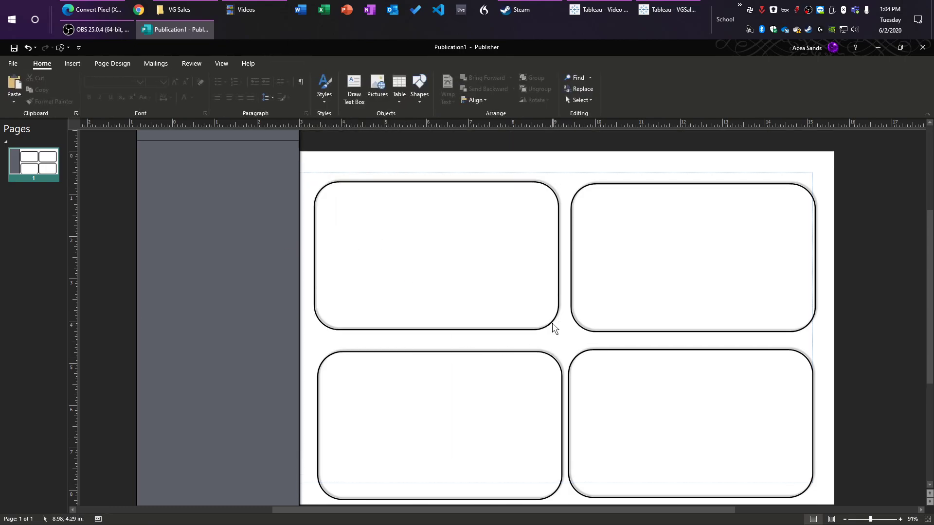
{"action": "scroll", "coordinate": [552, 323], "scroll_direction": "up", "scroll_amount": 2}
{"action": "scroll", "coordinate": [561, 334], "scroll_direction": "down", "scroll_amount": 1}
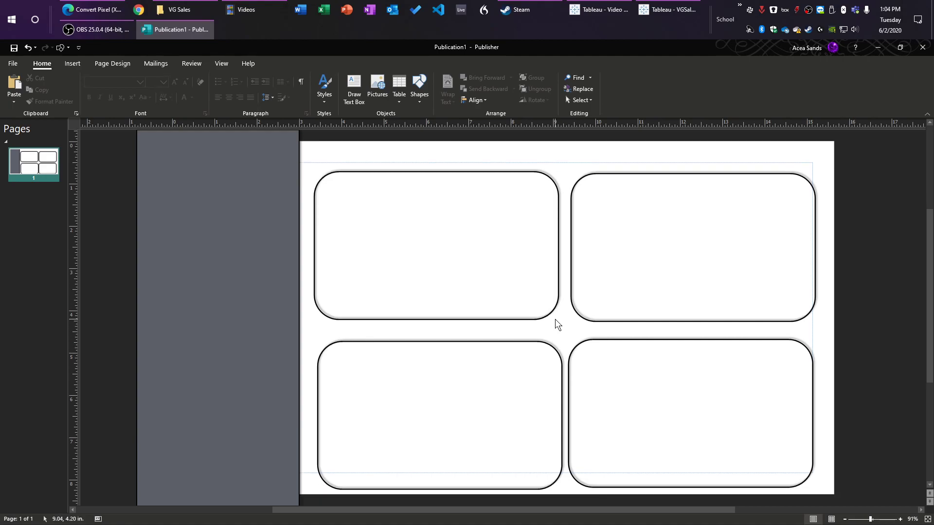
Step: Nudge each of the four rectangles vertically so the rows line up evenly
{"action": "left_click", "coordinate": [448, 394]}
{"action": "left_click_drag", "start_coordinate": [448, 394], "coordinate": [449, 383]}
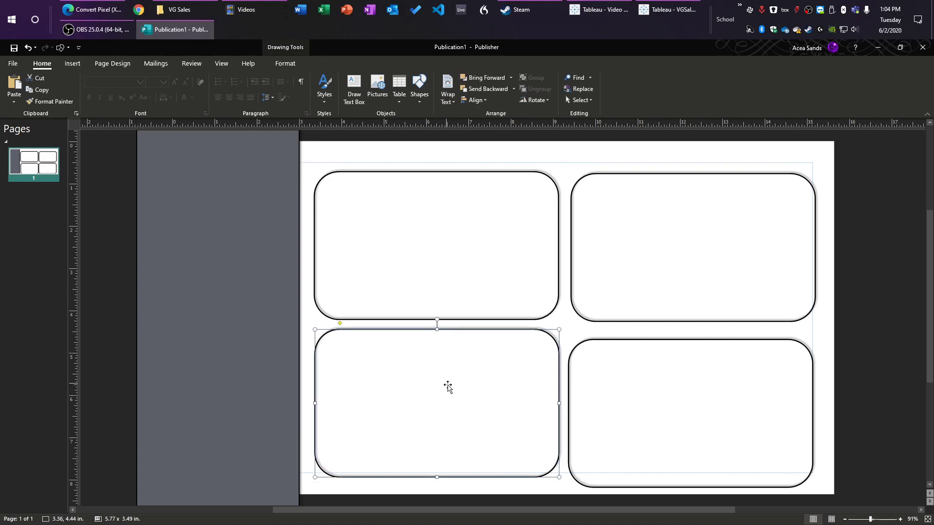
{"action": "left_click", "coordinate": [669, 394]}
{"action": "left_click_drag", "start_coordinate": [668, 393], "coordinate": [668, 383]}
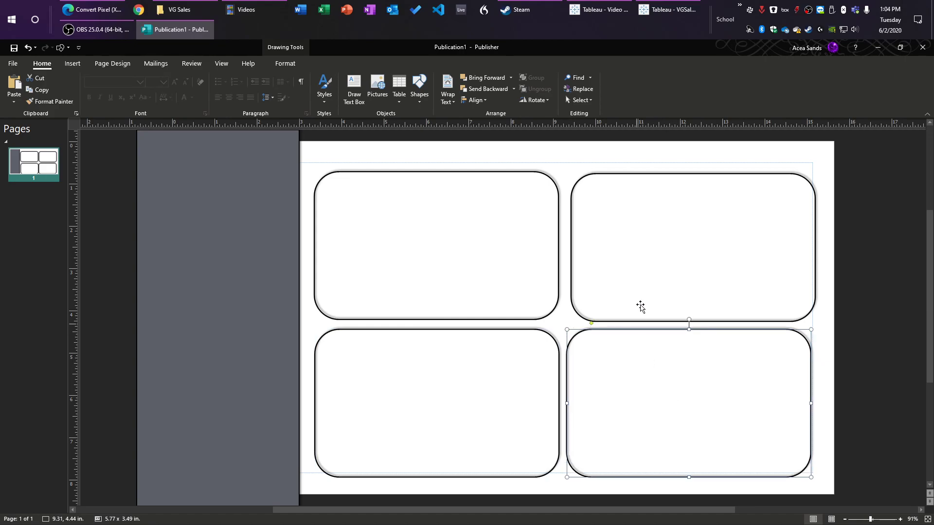
{"action": "left_click", "coordinate": [650, 276]}
{"action": "left_click_drag", "start_coordinate": [650, 276], "coordinate": [650, 268]}
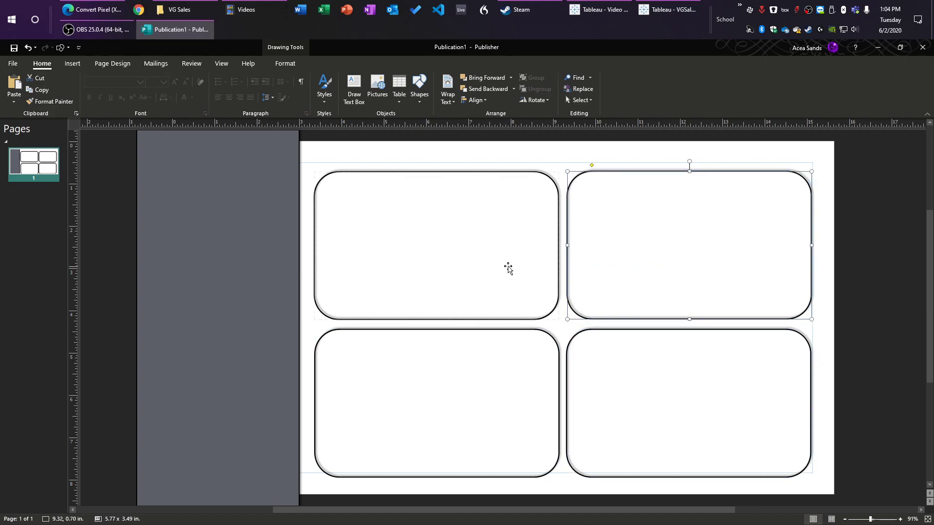
{"action": "left_click", "coordinate": [488, 267]}
{"action": "left_click_drag", "start_coordinate": [487, 267], "coordinate": [488, 263]}
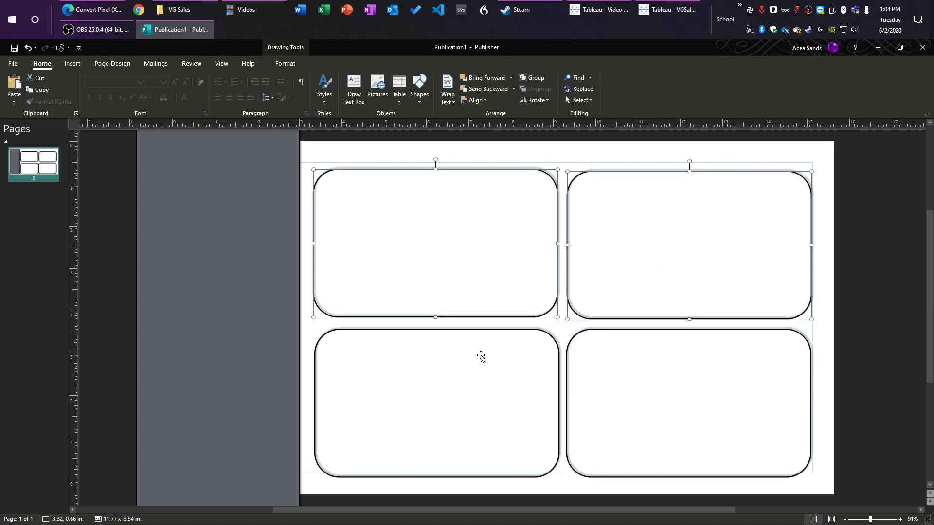
{"action": "key", "text": "ctrl+a"}
Step: Give all four rectangles thin grey outlines, leaving the fill unchanged
{"action": "left_click", "coordinate": [295, 63]}
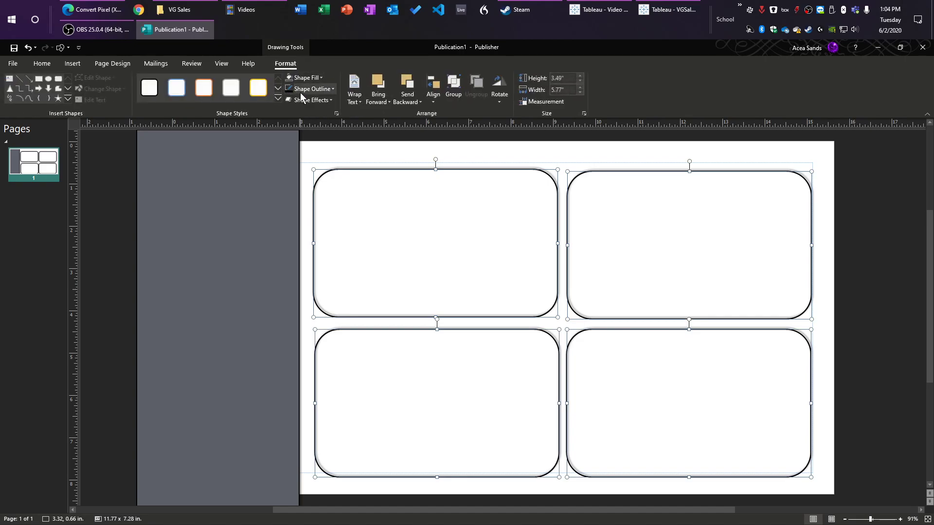
{"action": "left_click", "coordinate": [320, 78]}
{"action": "left_click", "coordinate": [267, 119]}
{"action": "left_click", "coordinate": [332, 89]}
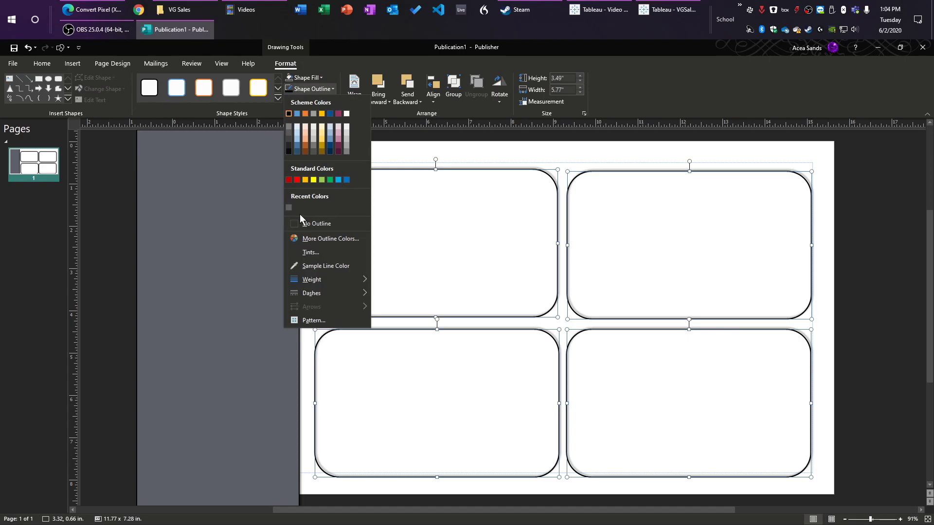
{"action": "left_click", "coordinate": [290, 206]}
{"action": "left_click", "coordinate": [865, 348]}
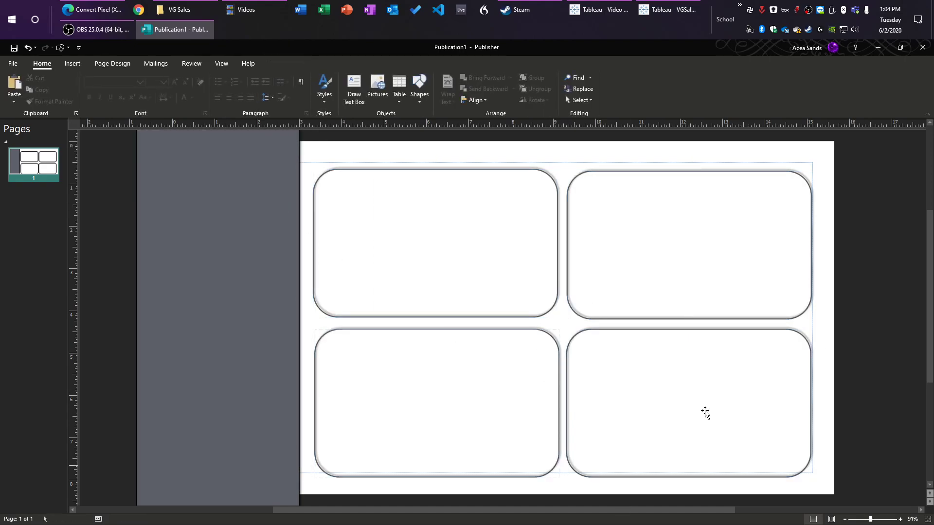
Step: Nudge the bottom-right panel down slightly and check the four panels' alignment by selecting them in turn
{"action": "left_click", "coordinate": [602, 363]}
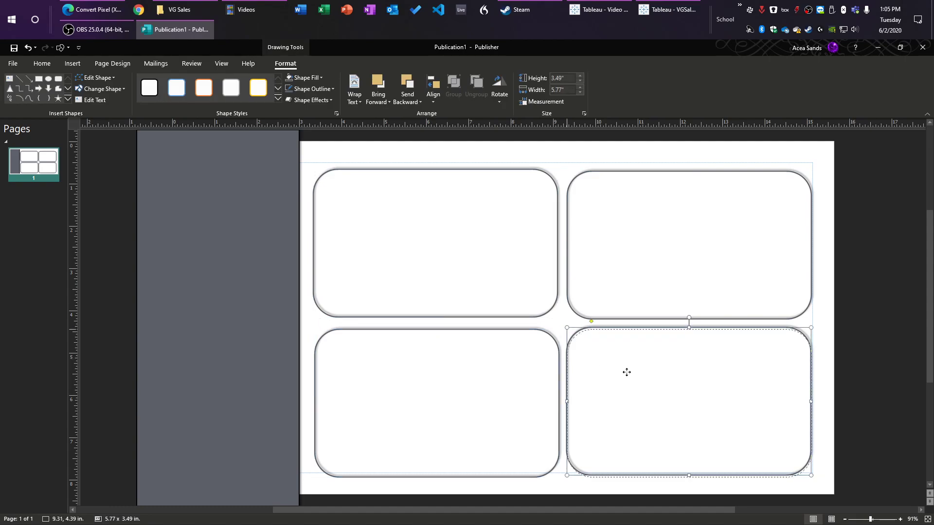
{"action": "left_click_drag", "start_coordinate": [626, 373], "coordinate": [627, 377]}
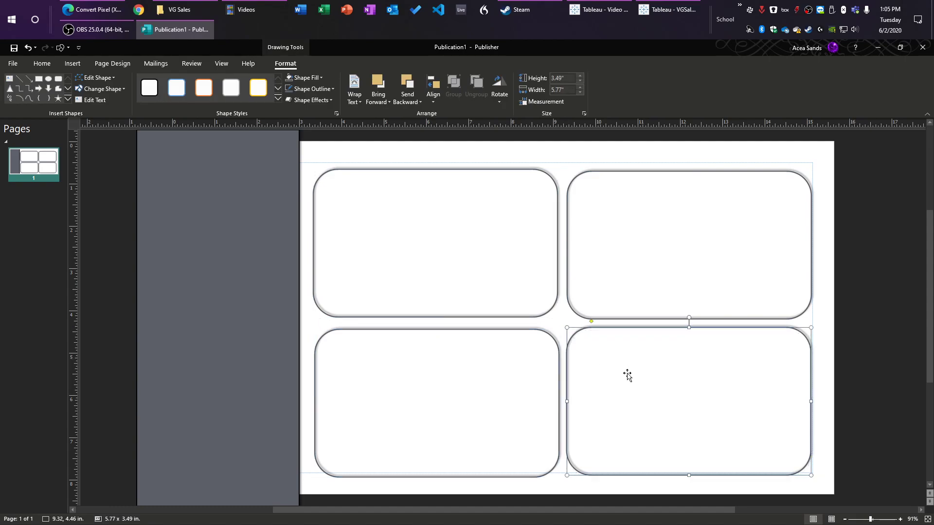
{"action": "left_click", "coordinate": [508, 386], "text": "shift"}
{"action": "left_click", "coordinate": [479, 298], "text": "shift"}
{"action": "left_click", "coordinate": [686, 265], "text": "shift"}
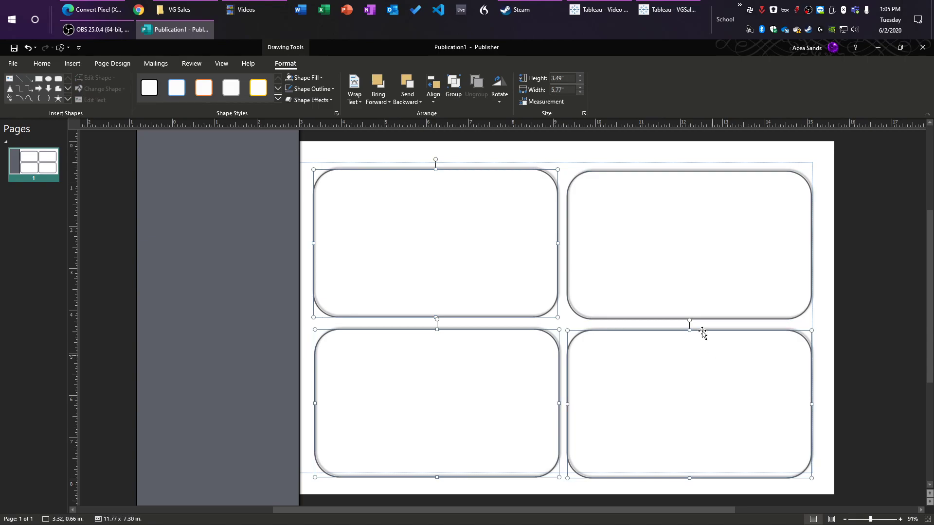
{"action": "left_click", "coordinate": [702, 314], "text": "shift"}
{"action": "left_click", "coordinate": [523, 323]}
{"action": "left_click", "coordinate": [494, 353]}
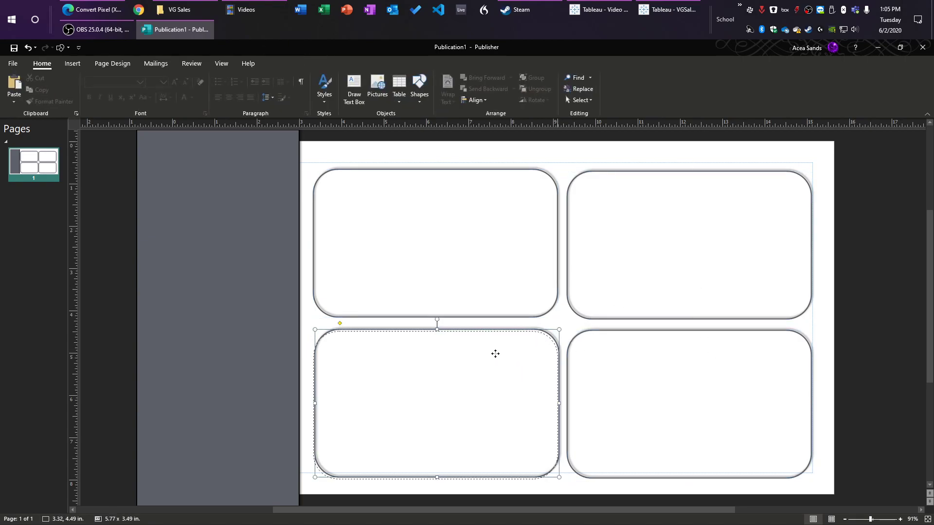
{"action": "left_click", "coordinate": [497, 266], "text": "shift"}
{"action": "left_click", "coordinate": [640, 259], "text": "shift"}
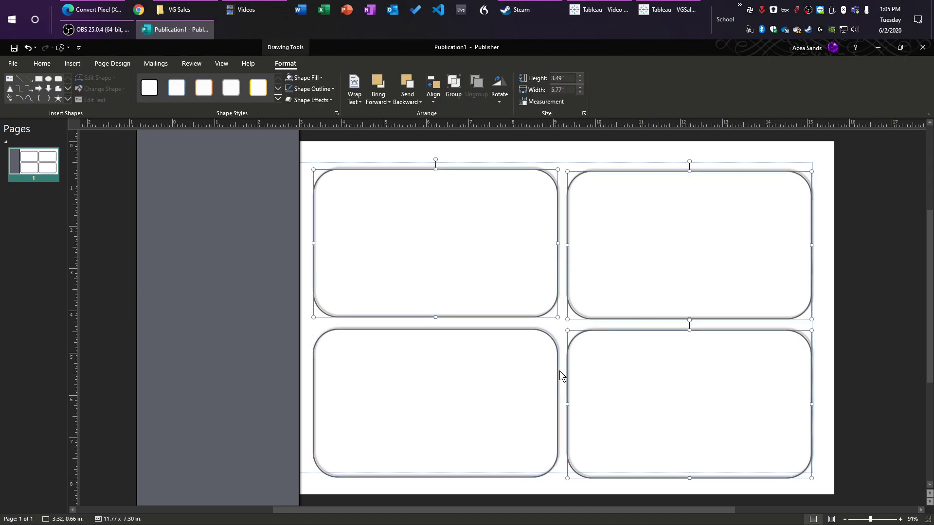
{"action": "left_click", "coordinate": [642, 379], "text": "shift"}
{"action": "left_click", "coordinate": [448, 239]}
{"action": "left_click", "coordinate": [435, 260]}
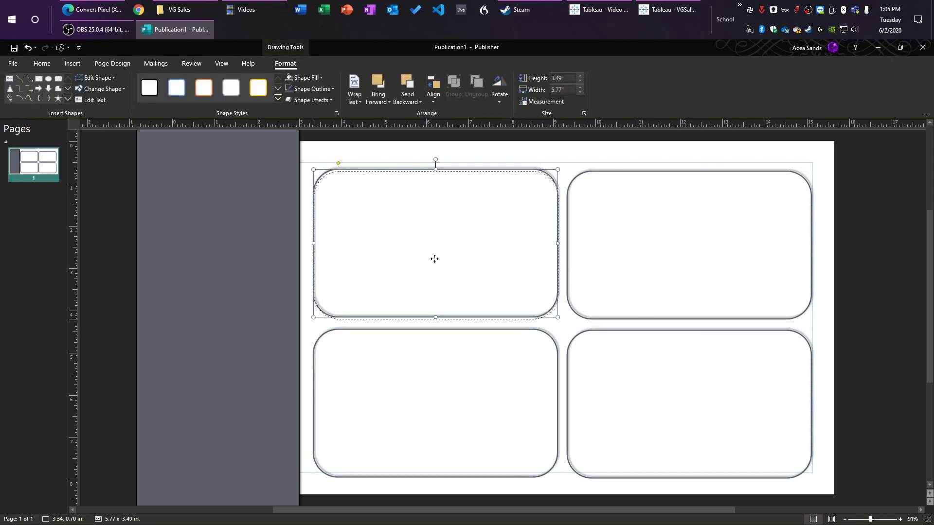
{"action": "left_click", "coordinate": [609, 259]}
{"action": "left_click", "coordinate": [467, 277], "text": "shift"}
{"action": "left_click", "coordinate": [452, 365], "text": "shift"}
{"action": "left_click", "coordinate": [696, 375], "text": "shift"}
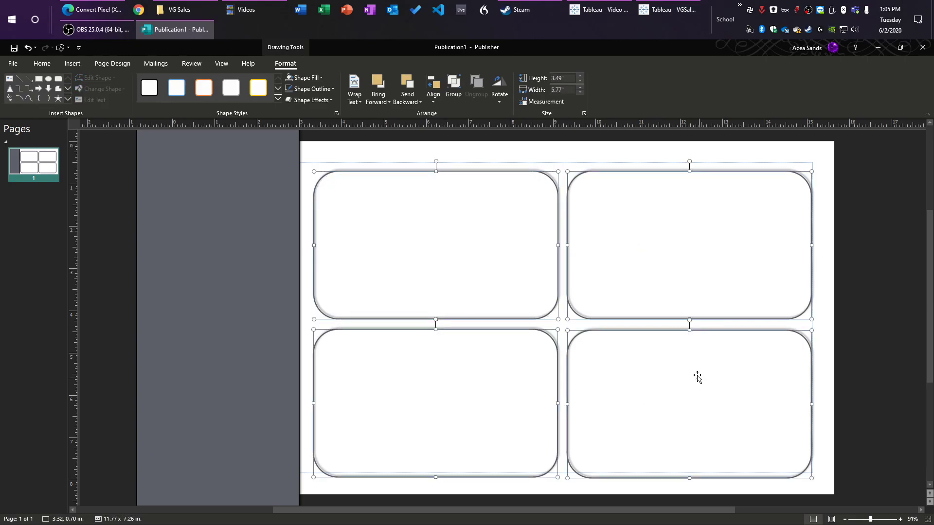
{"action": "left_click", "coordinate": [602, 365]}
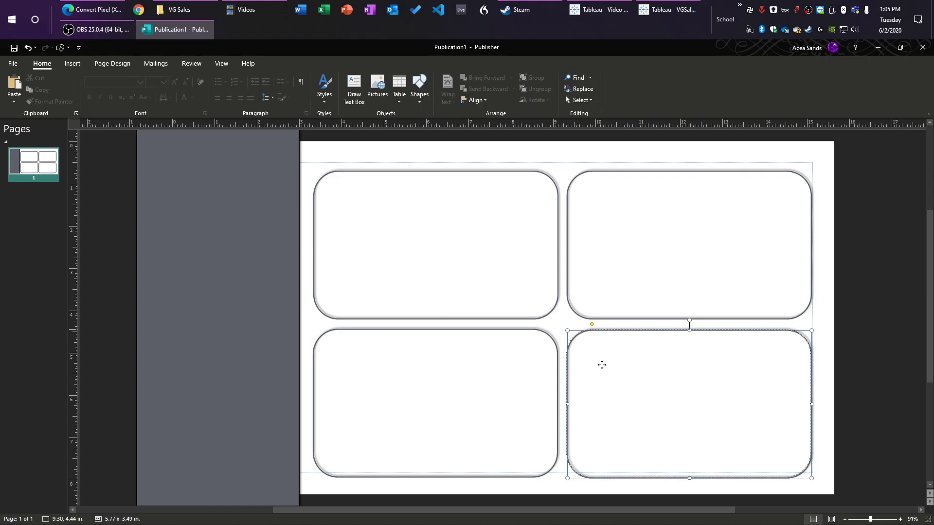
{"action": "left_click", "coordinate": [657, 277], "text": "shift"}
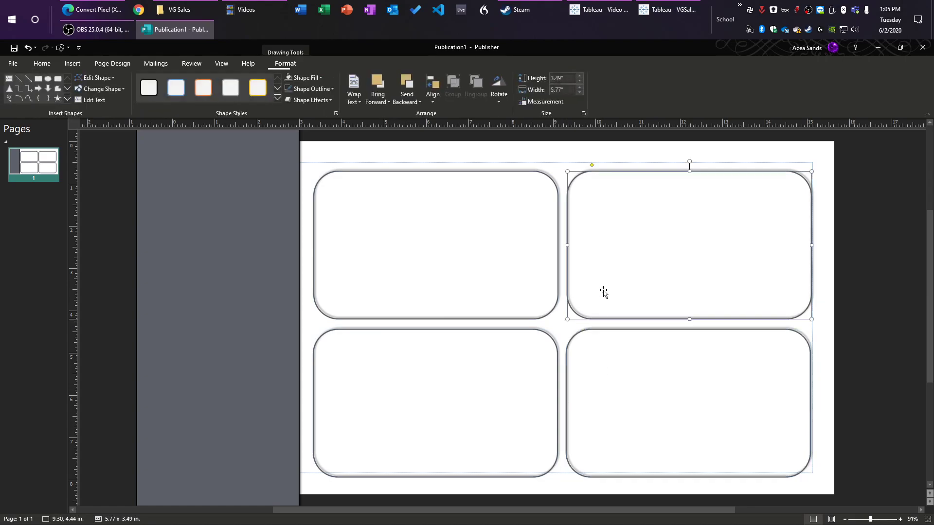
{"action": "left_click", "coordinate": [467, 277], "text": "shift"}
{"action": "left_click", "coordinate": [465, 382], "text": "shift"}
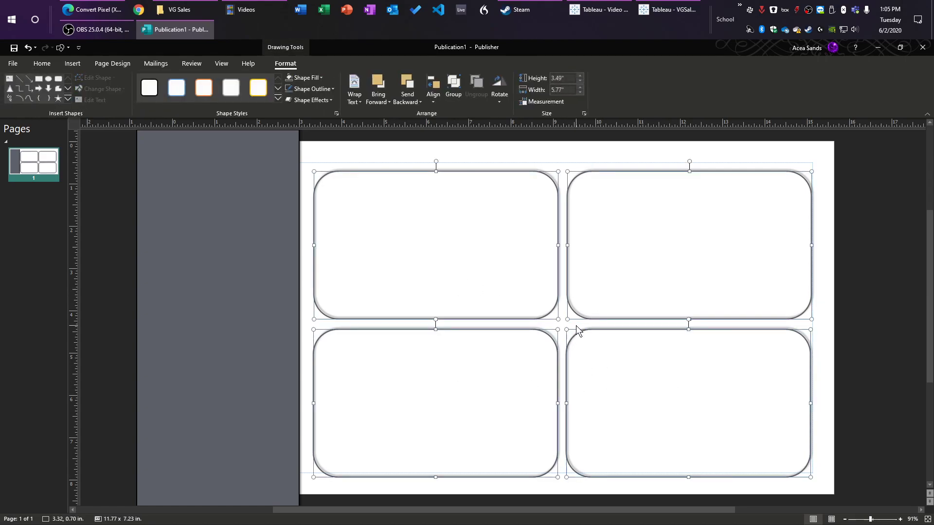
{"action": "left_click", "coordinate": [730, 445]}
{"action": "left_click", "coordinate": [500, 383]}
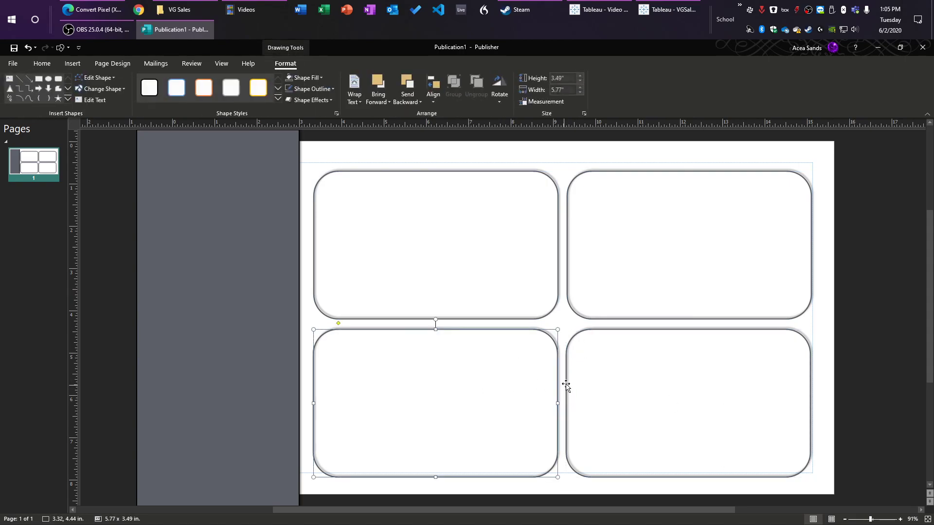
{"action": "left_click", "coordinate": [605, 379]}
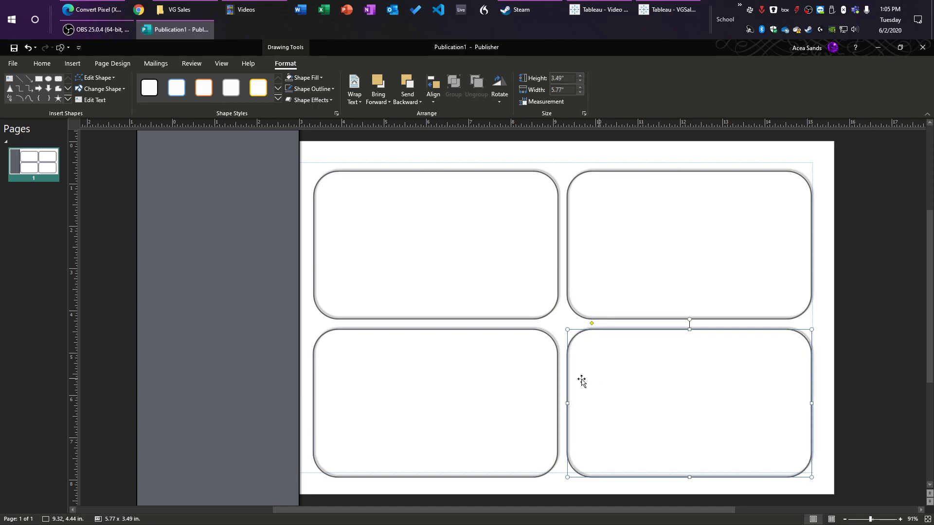
{"action": "left_click", "coordinate": [478, 386]}
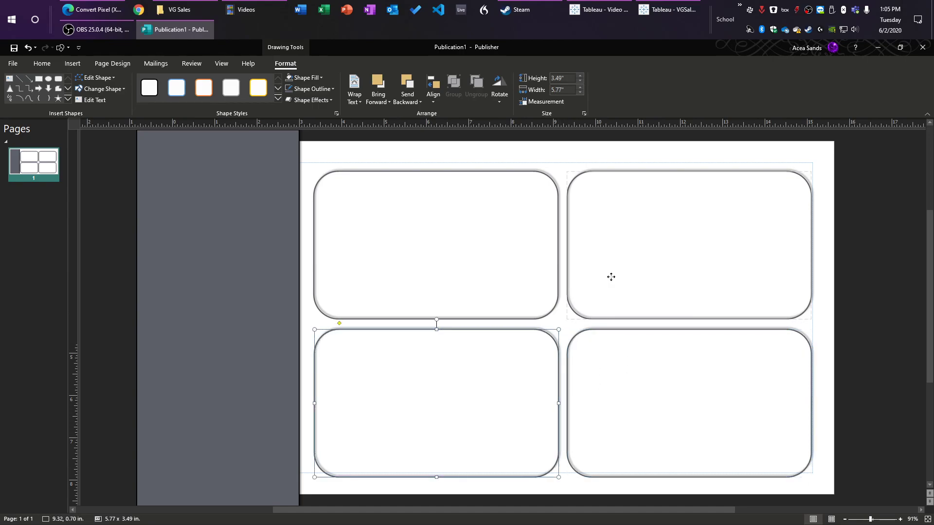
{"action": "key", "text": "ctrl+a"}
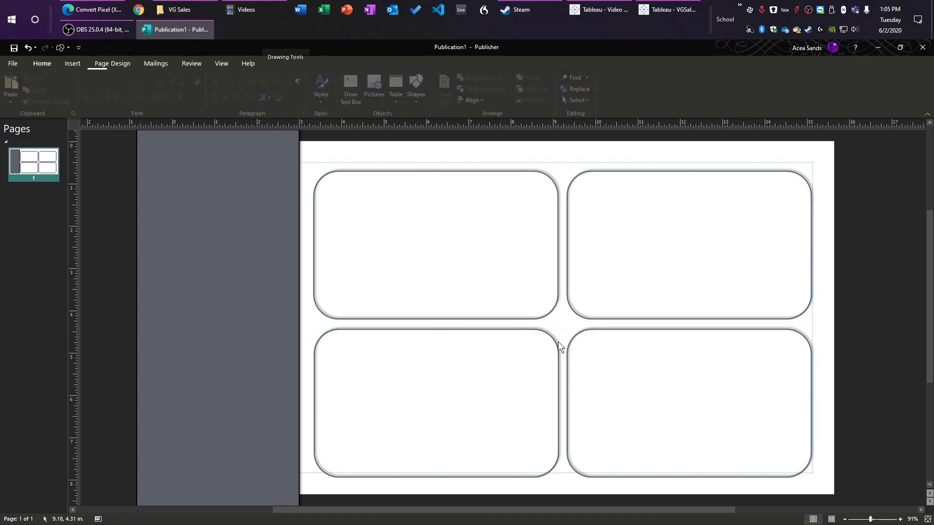
{"action": "left_click", "coordinate": [561, 332]}
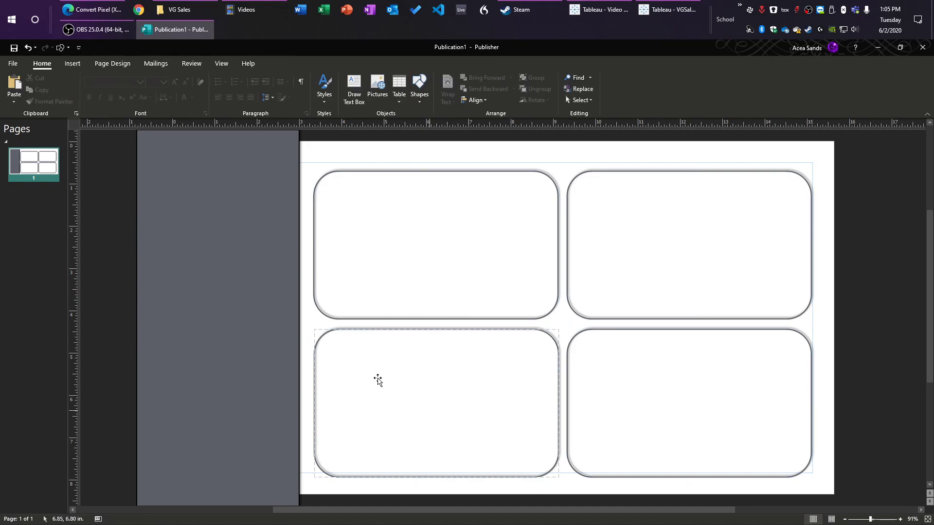
Step: Draw a small rounded rectangle near the top of the grey sidebar and nudge it into place
{"action": "left_click", "coordinate": [154, 202]}
{"action": "left_click", "coordinate": [423, 86]}
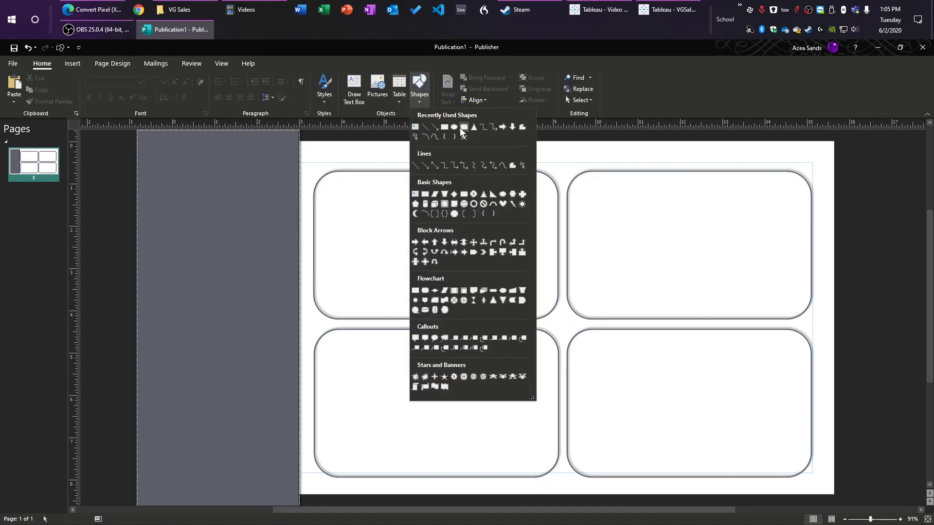
{"action": "left_click", "coordinate": [464, 127]}
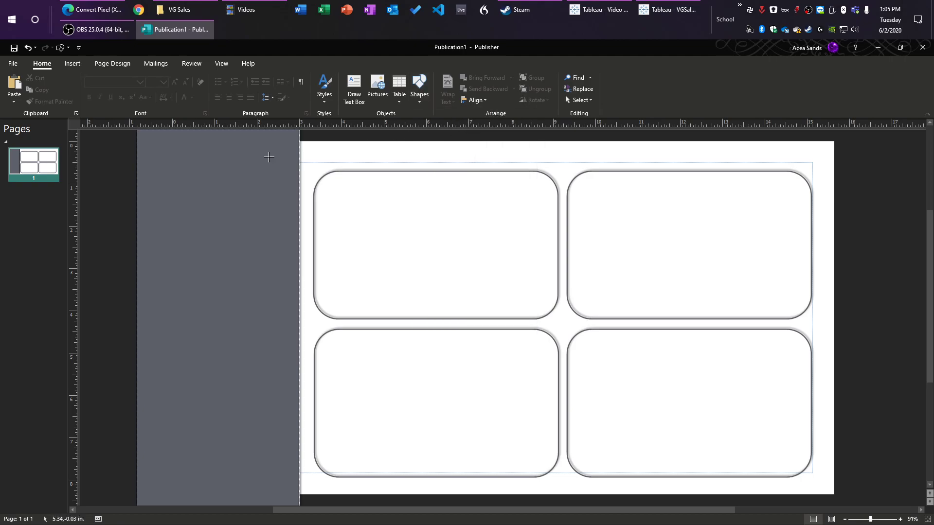
{"action": "left_click_drag", "start_coordinate": [152, 143], "coordinate": [286, 197]}
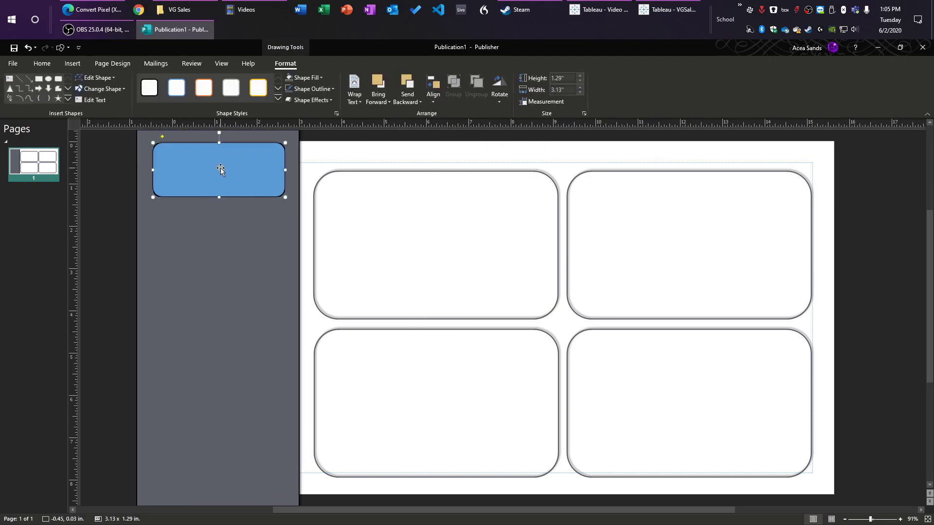
{"action": "mouse_move", "coordinate": [221, 171]}
{"action": "left_mouse_down"}
{"action": "mouse_move", "coordinate": [228, 175]}
{"action": "mouse_move", "coordinate": [180, 175]}
{"action": "left_mouse_up"}
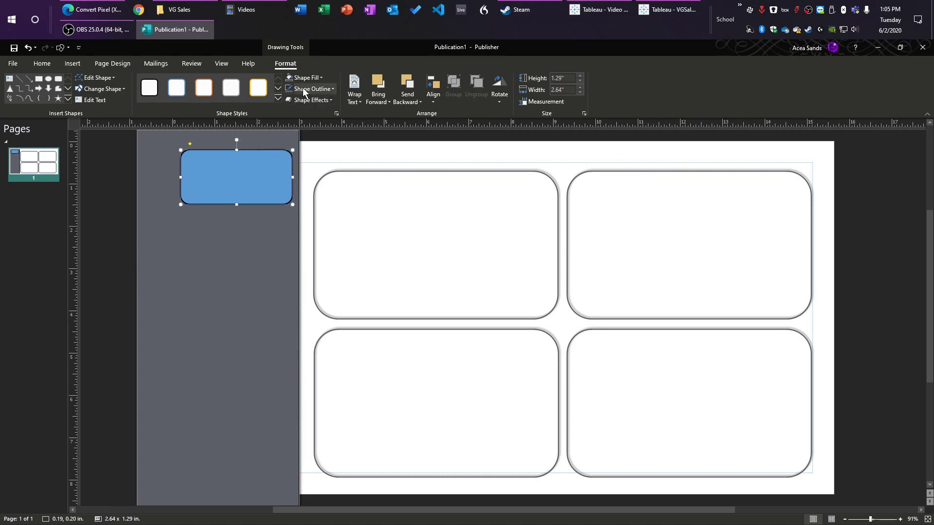
Step: Style the title box with a white fill, black outline and outer shadow
{"action": "left_click", "coordinate": [319, 77]}
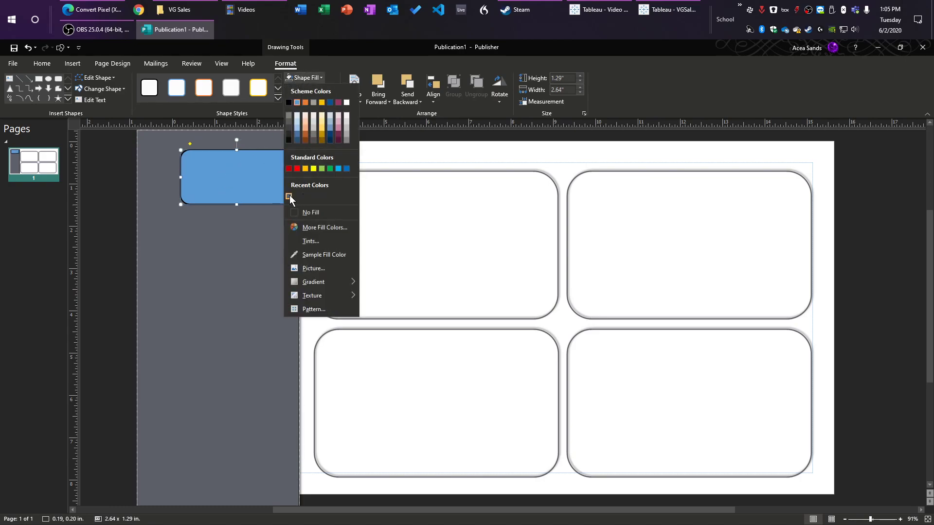
{"action": "left_click", "coordinate": [310, 212]}
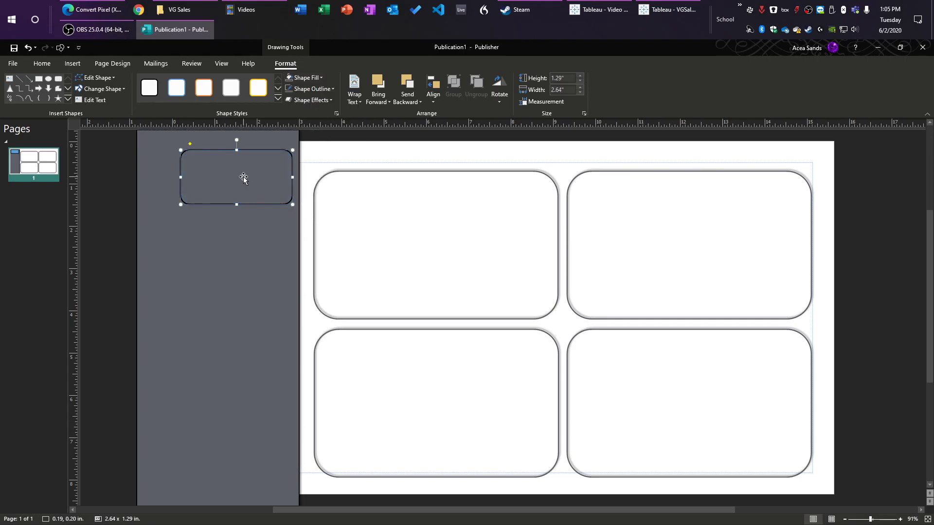
{"action": "left_click", "coordinate": [307, 78]}
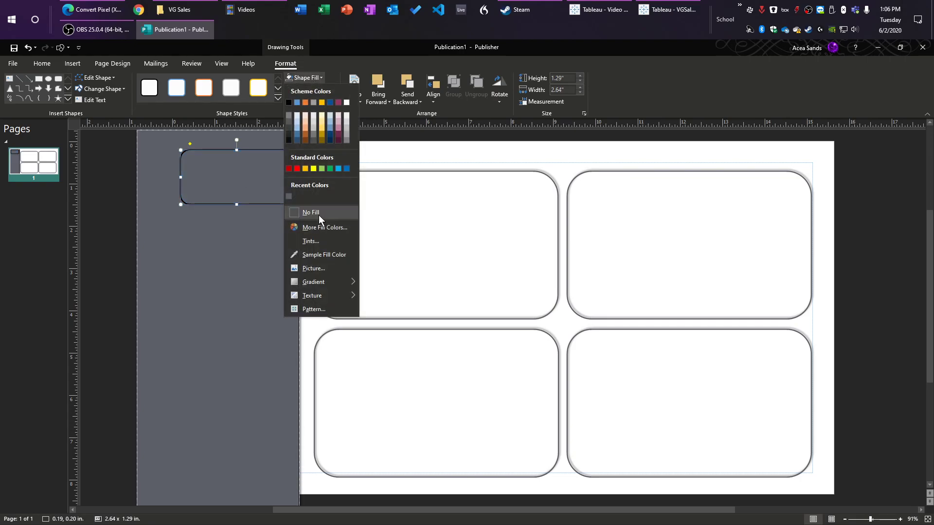
{"action": "left_click", "coordinate": [346, 102]}
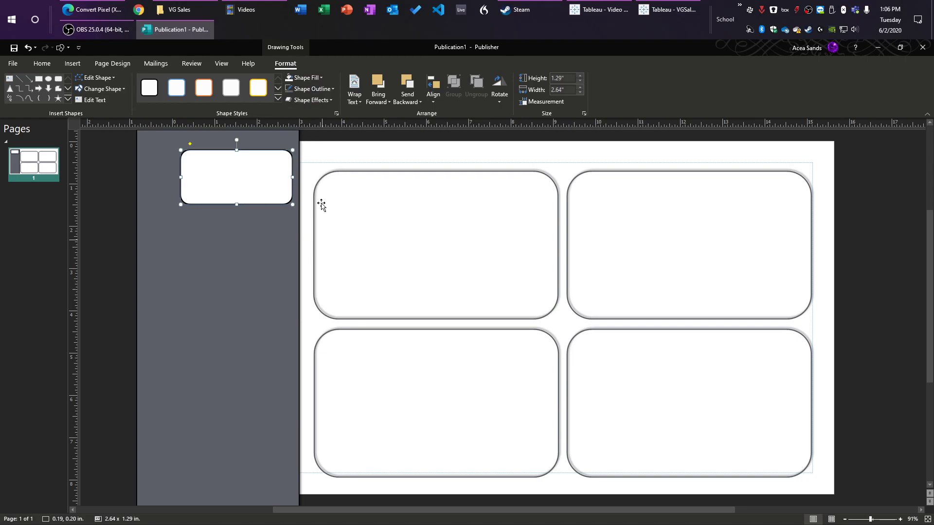
{"action": "left_click", "coordinate": [326, 99]}
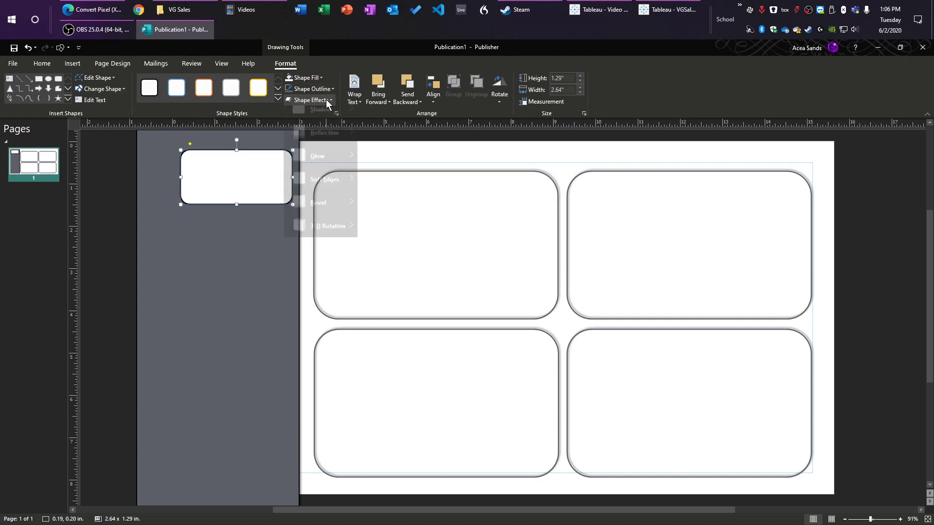
{"action": "left_click", "coordinate": [314, 89]}
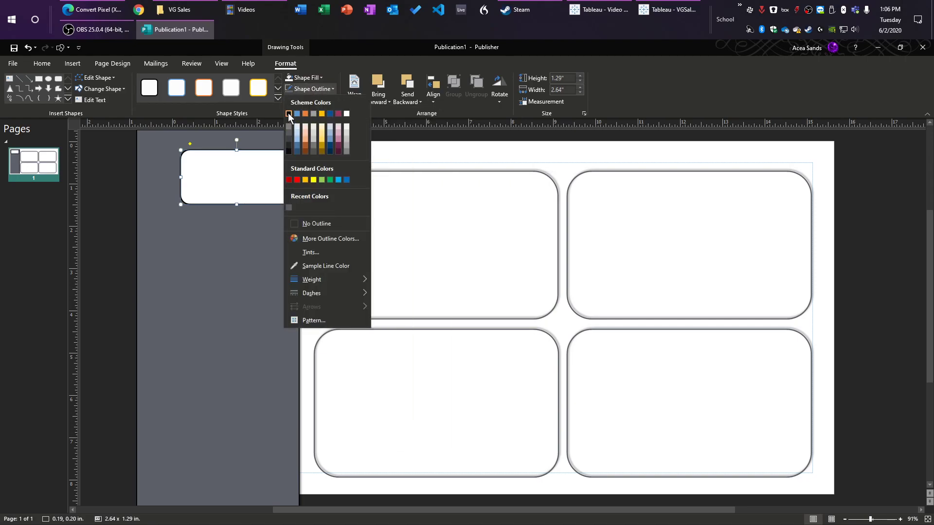
{"action": "left_click", "coordinate": [289, 112]}
{"action": "left_click", "coordinate": [311, 101]}
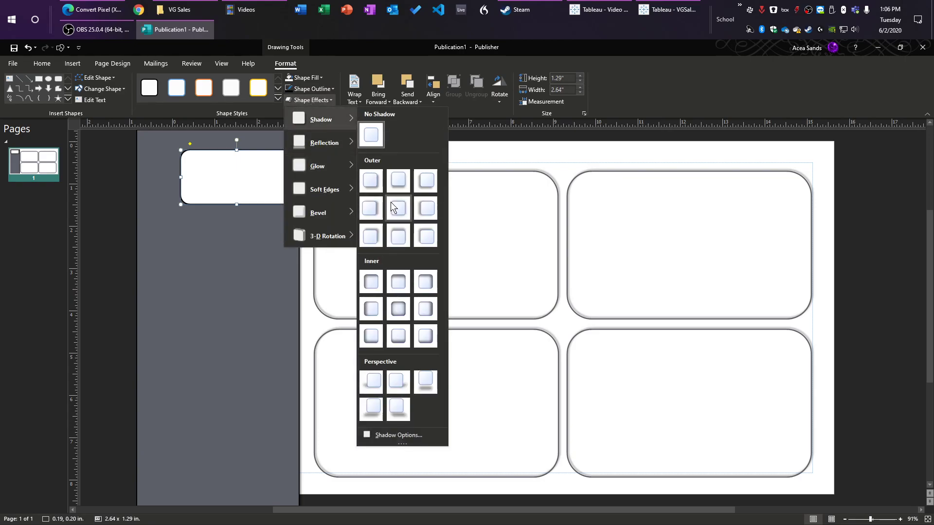
{"action": "left_click", "coordinate": [398, 207]}
{"action": "left_click", "coordinate": [533, 156]}
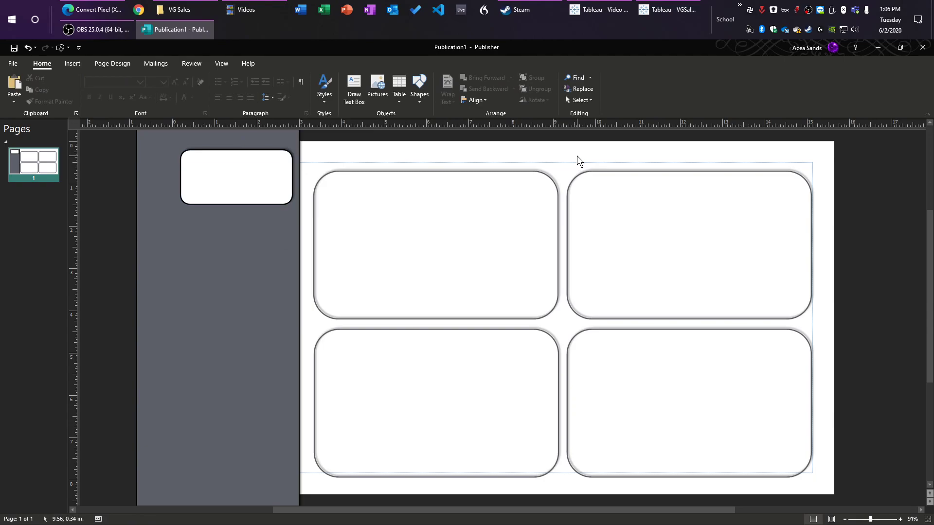
Step: Save the publication as Recreate Background.pub in the VG Sales folder via Save As > Browse
{"action": "left_click", "coordinate": [12, 64]}
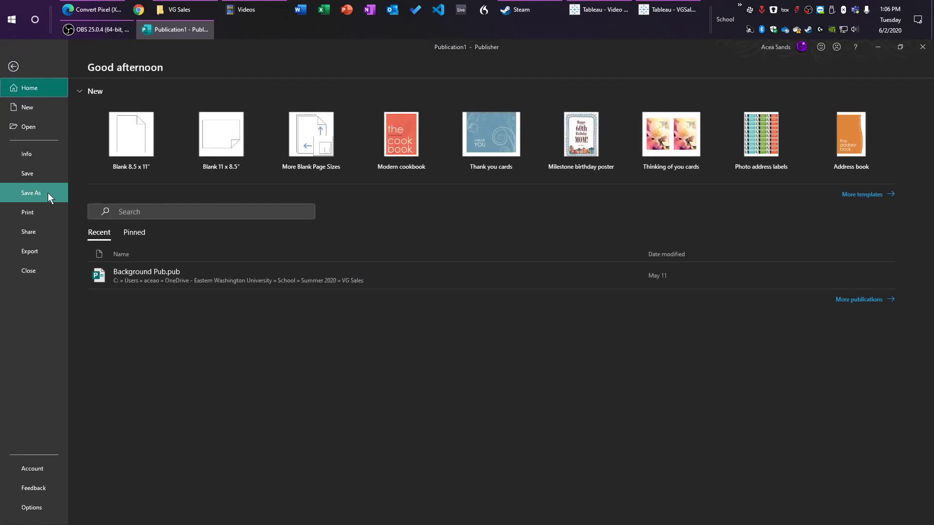
{"action": "left_click", "coordinate": [31, 193]}
{"action": "left_click", "coordinate": [126, 338]}
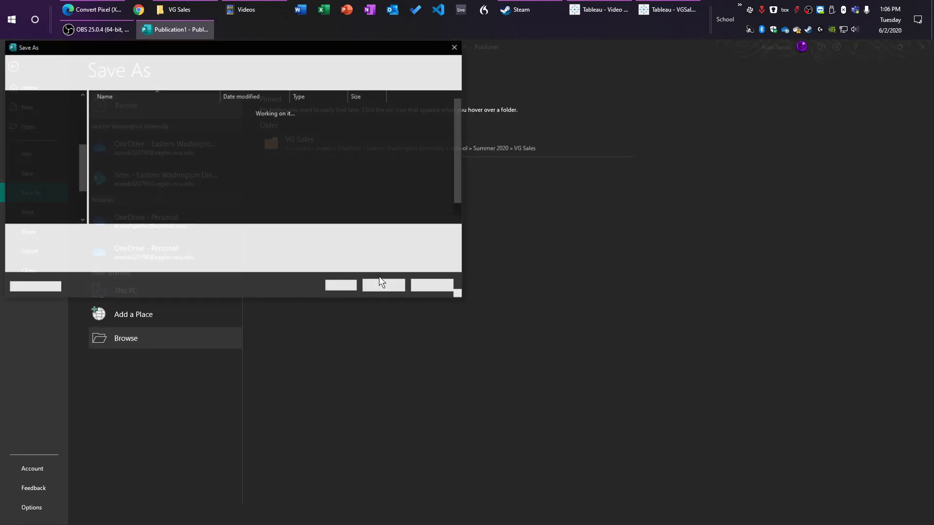
{"action": "scroll", "coordinate": [54, 215], "scroll_direction": "down", "scroll_amount": 3}
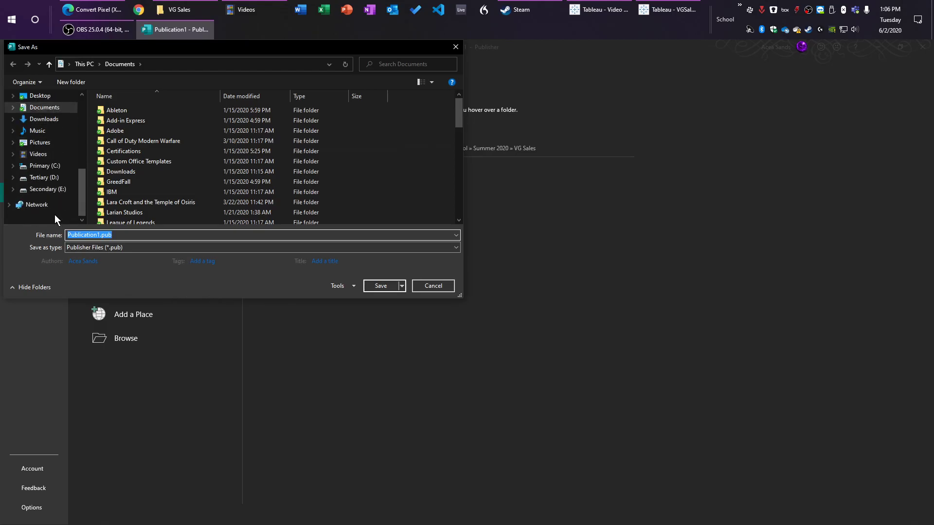
{"action": "scroll", "coordinate": [55, 214], "scroll_direction": "up", "scroll_amount": 6}
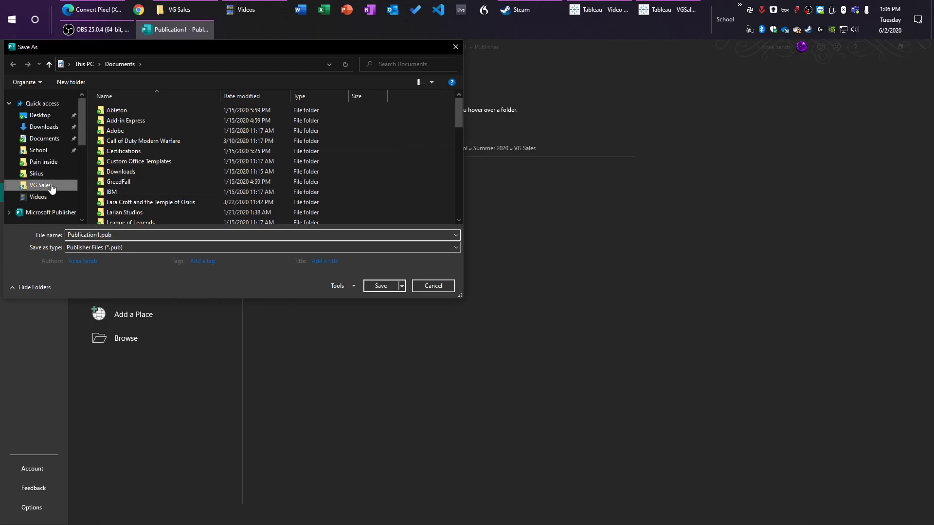
{"action": "left_click", "coordinate": [40, 186]}
{"action": "type", "text": "Recreate Background"}
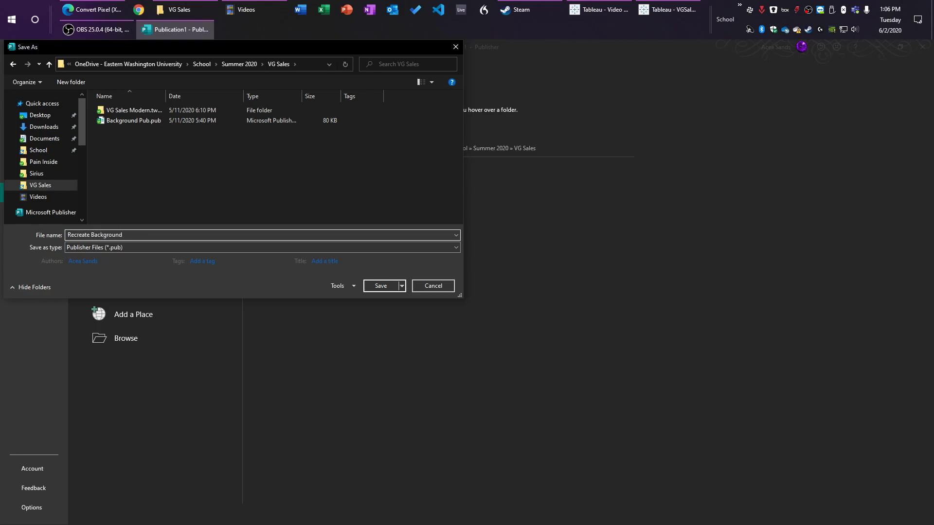
{"action": "left_click", "coordinate": [126, 248]}
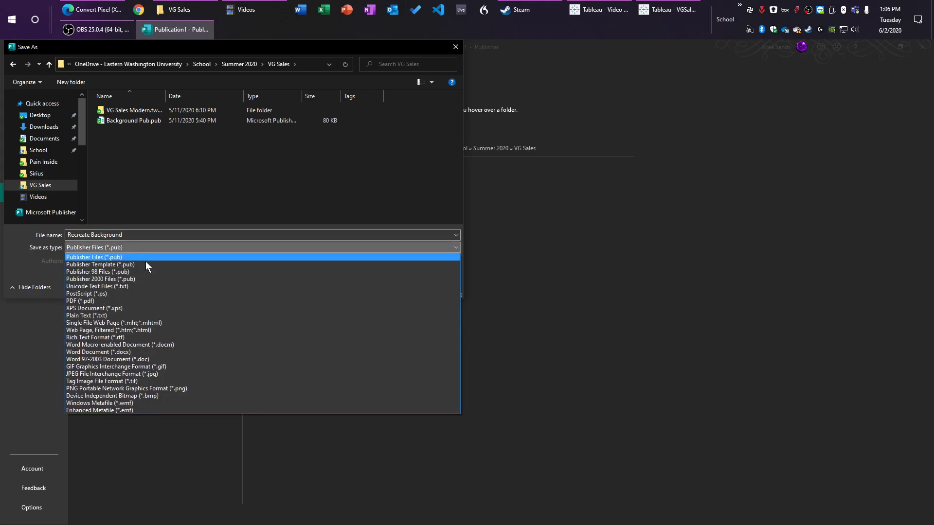
{"action": "left_click", "coordinate": [110, 257]}
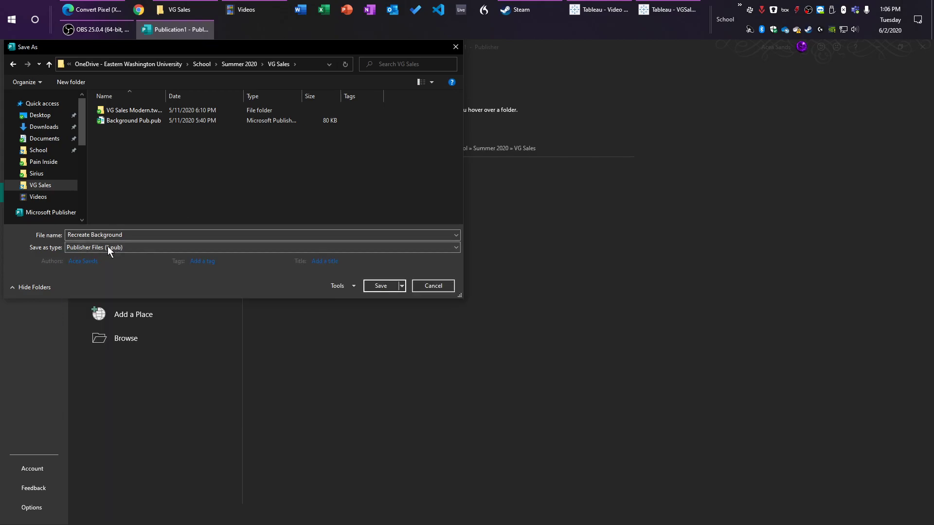
{"action": "left_click", "coordinate": [380, 285]}
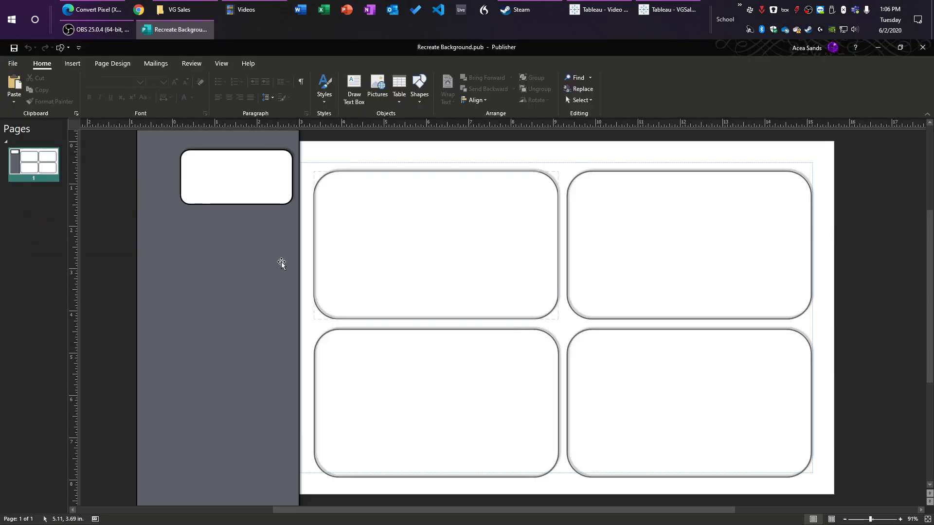
Step: Look over the File > Export options and back out without exporting
{"action": "left_click", "coordinate": [13, 64]}
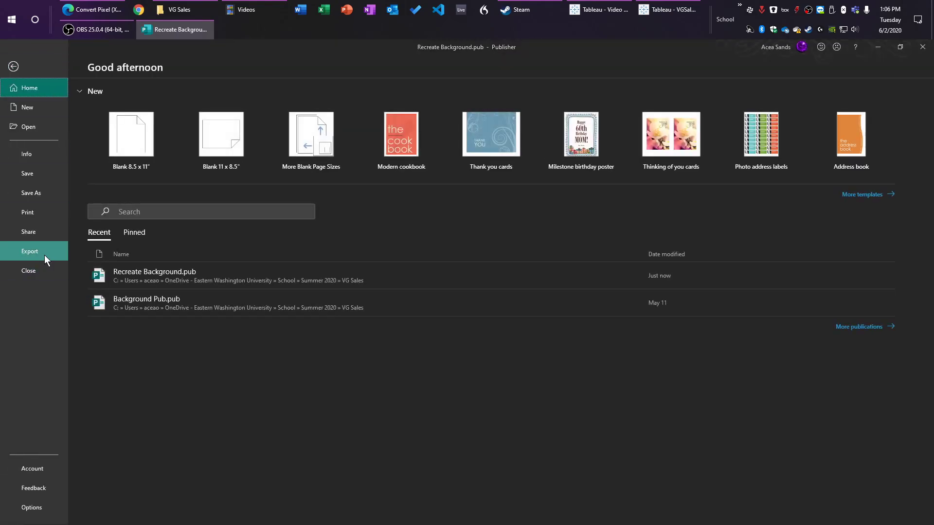
{"action": "left_click", "coordinate": [32, 251]}
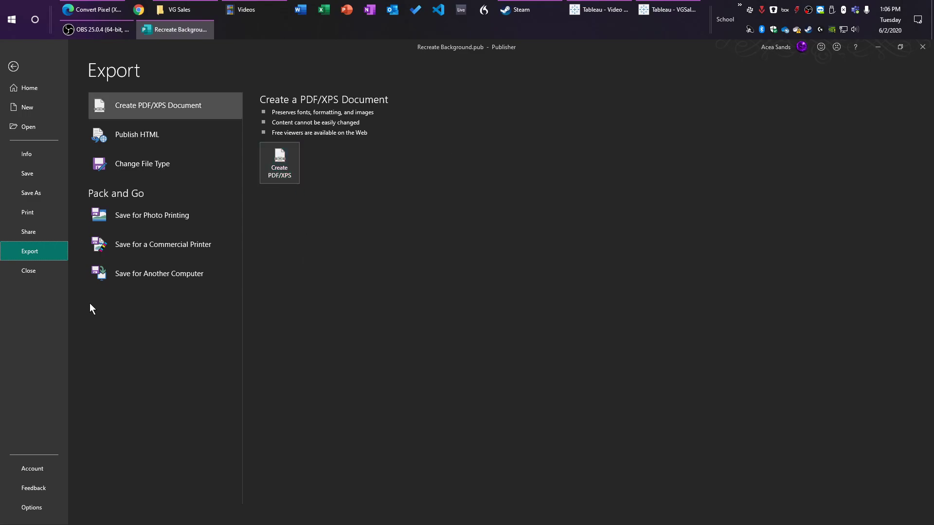
{"action": "left_click", "coordinate": [27, 174]}
Step: Save the layout as Recreate Background.jpg in JPEG format, then return to the Tableau workbook
{"action": "left_click", "coordinate": [14, 64]}
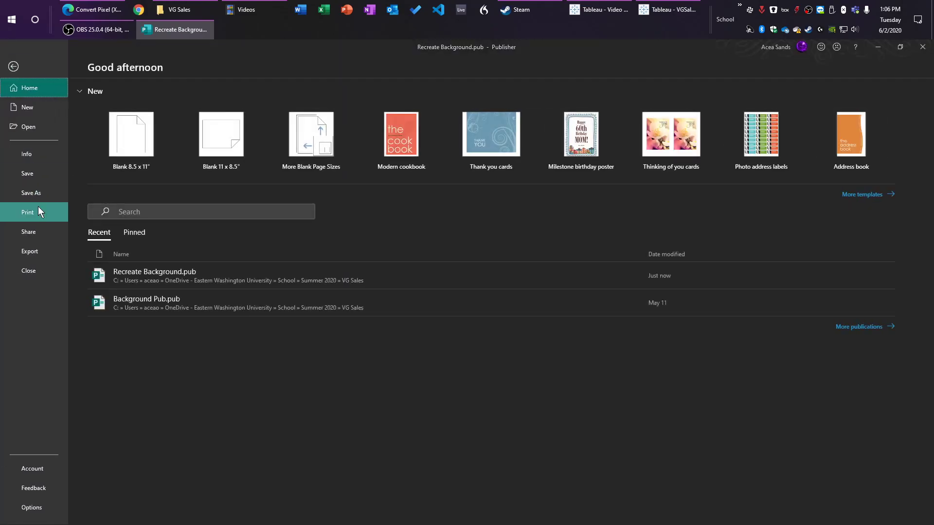
{"action": "left_click", "coordinate": [31, 192]}
{"action": "left_click", "coordinate": [142, 340]}
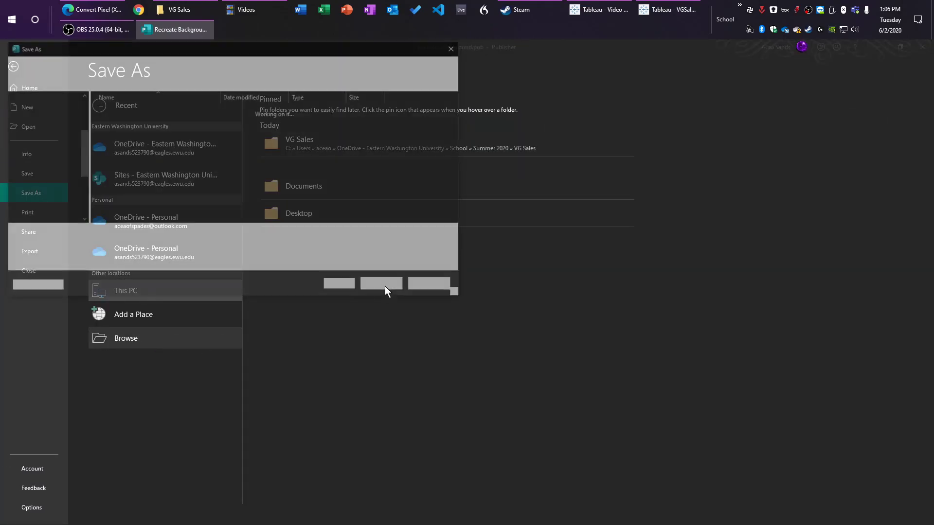
{"action": "left_click", "coordinate": [159, 249]}
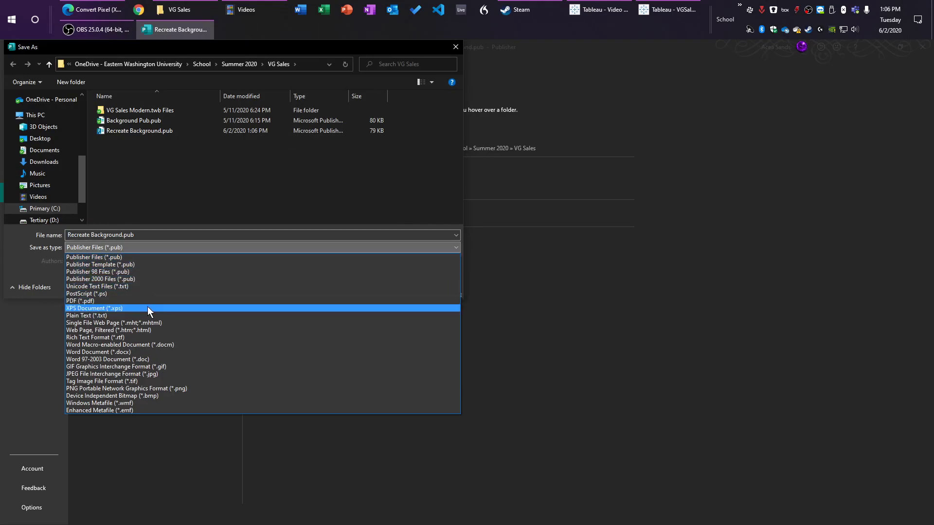
{"action": "left_click", "coordinate": [167, 374]}
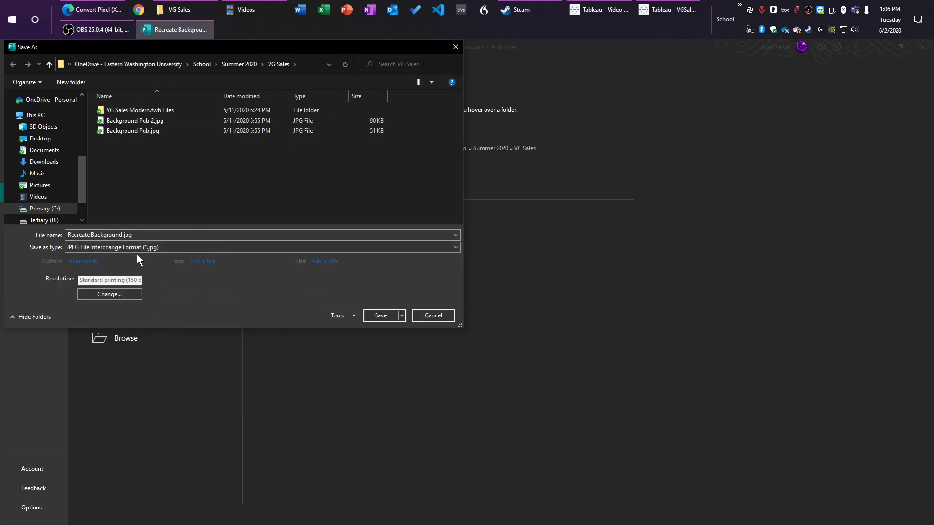
{"action": "left_click", "coordinate": [388, 314]}
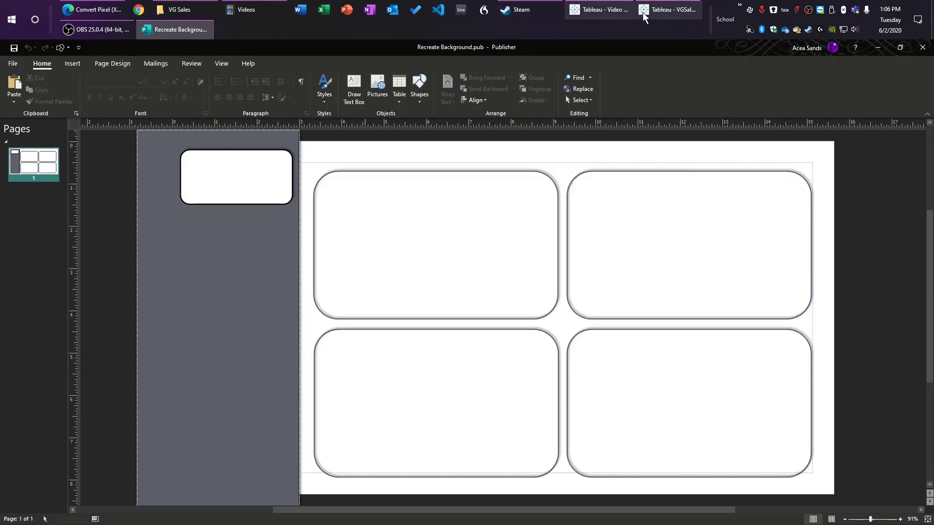
{"action": "left_click", "coordinate": [662, 10]}
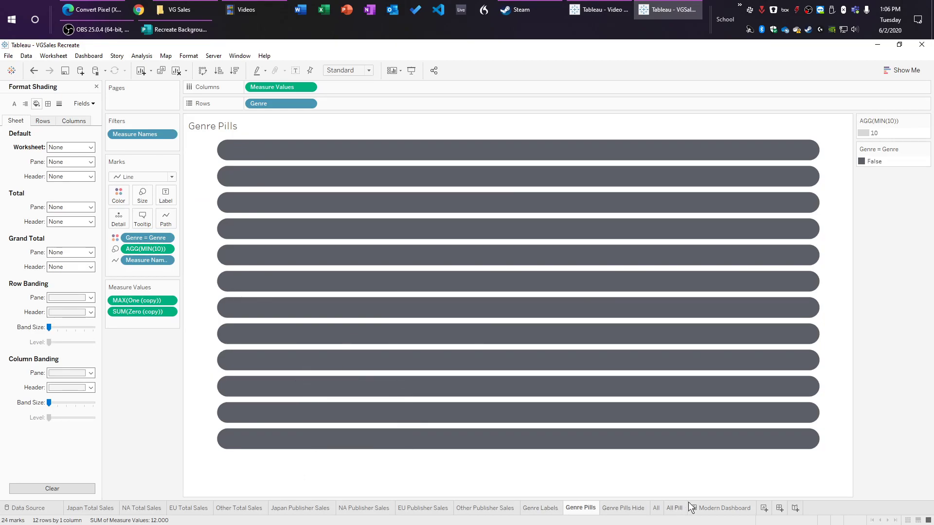
Step: On the Modern Dashboard, close Format Shading and drop an Image object onto the layout
{"action": "left_click", "coordinate": [718, 508]}
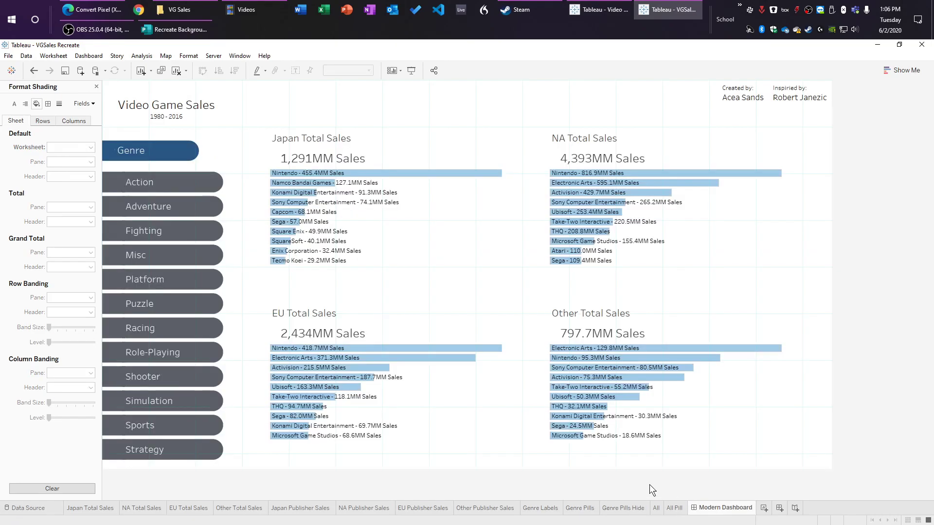
{"action": "left_click", "coordinate": [97, 87]}
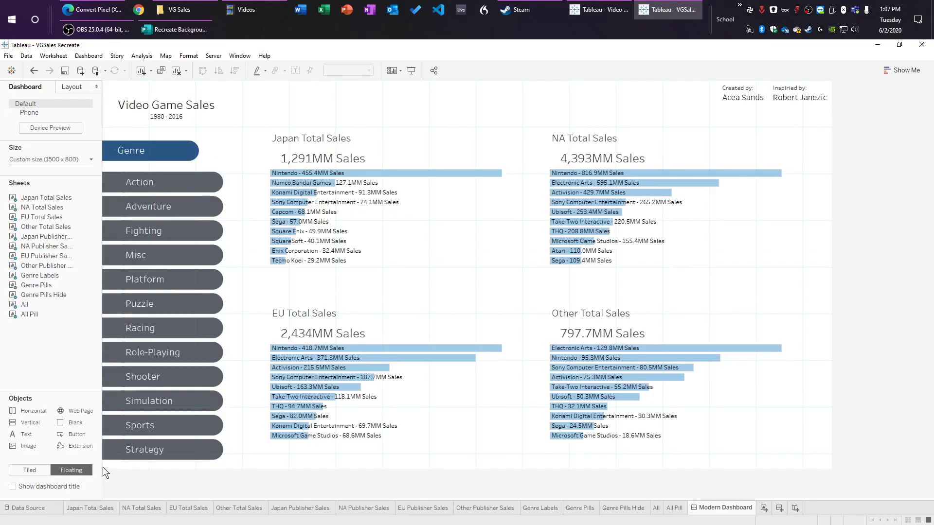
{"action": "left_click", "coordinate": [29, 470]}
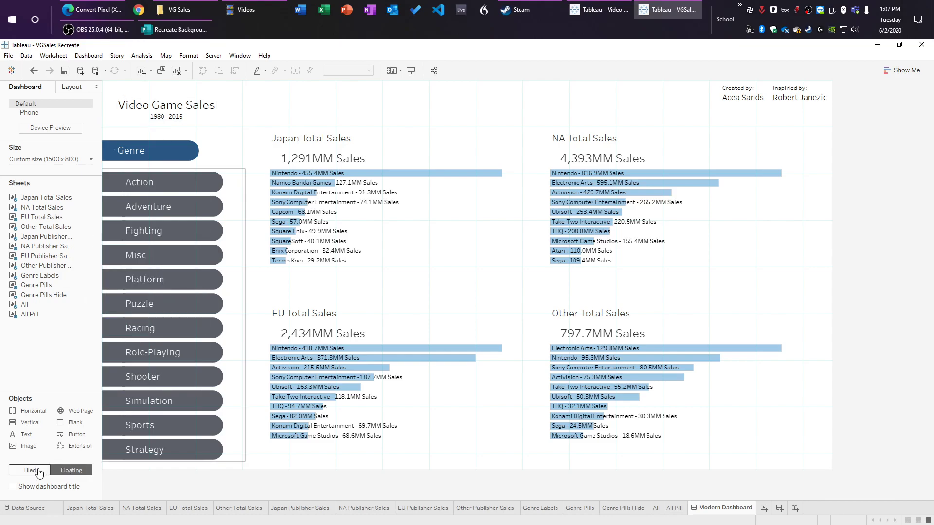
{"action": "left_click_drag", "start_coordinate": [31, 447], "coordinate": [369, 262]}
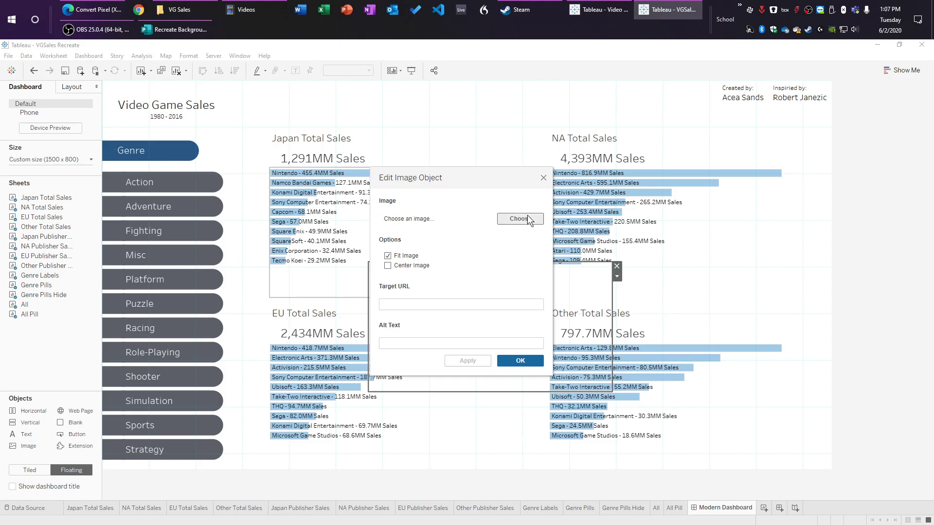
Step: Choose Recreate Background.jpg for the image object and enlarge it over most of the dashboard
{"action": "left_click", "coordinate": [520, 217]}
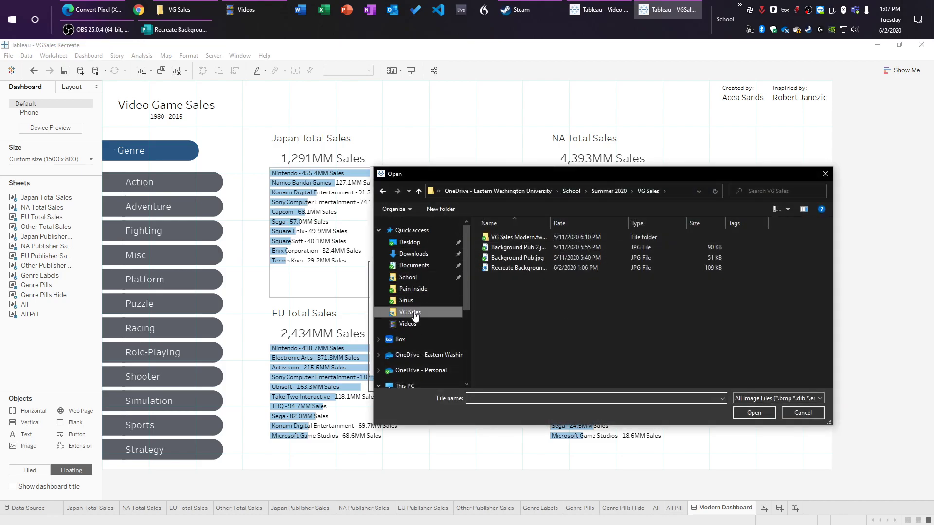
{"action": "double_click", "coordinate": [518, 268]}
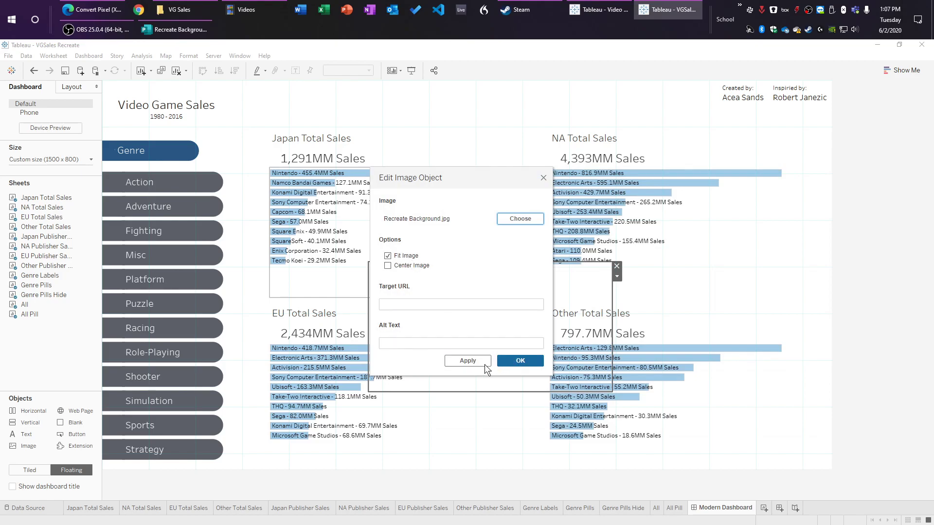
{"action": "left_click", "coordinate": [523, 361]}
{"action": "left_click_drag", "start_coordinate": [368, 260], "coordinate": [102, 80]}
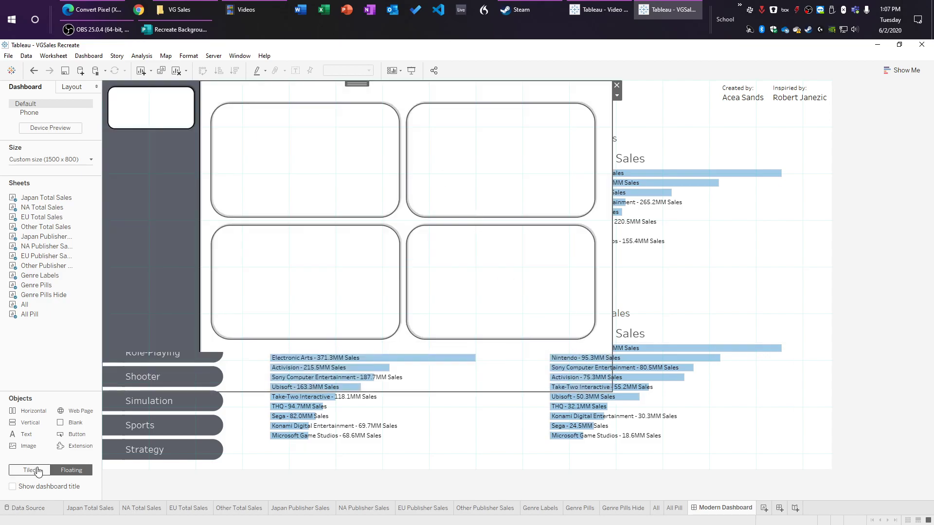
Step: Make the background image floating, move it to the top-left corner and stretch it over the whole dashboard
{"action": "left_click", "coordinate": [617, 96]}
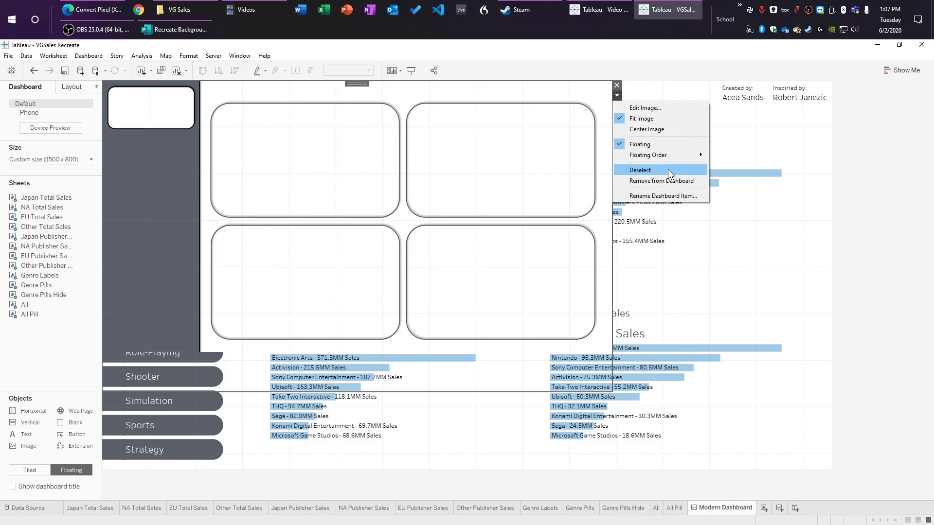
{"action": "left_click", "coordinate": [667, 148]}
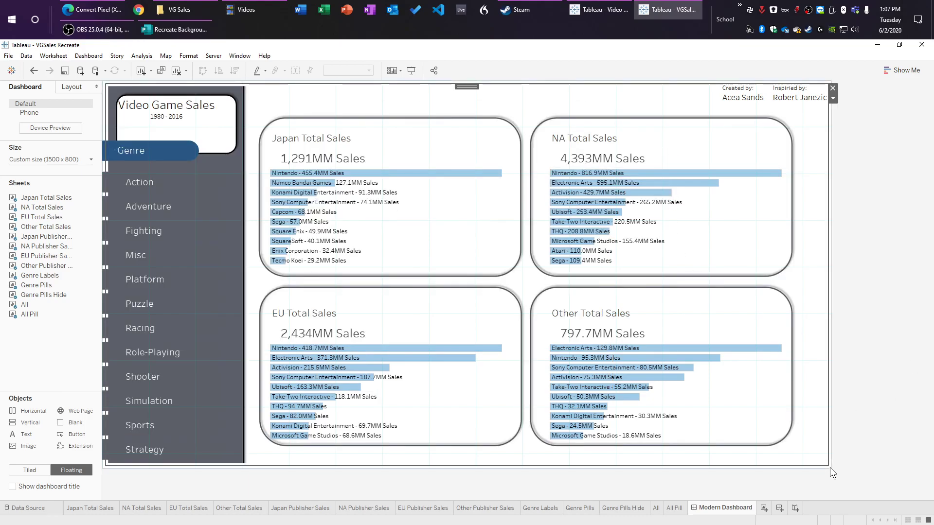
{"action": "left_click", "coordinate": [833, 98]}
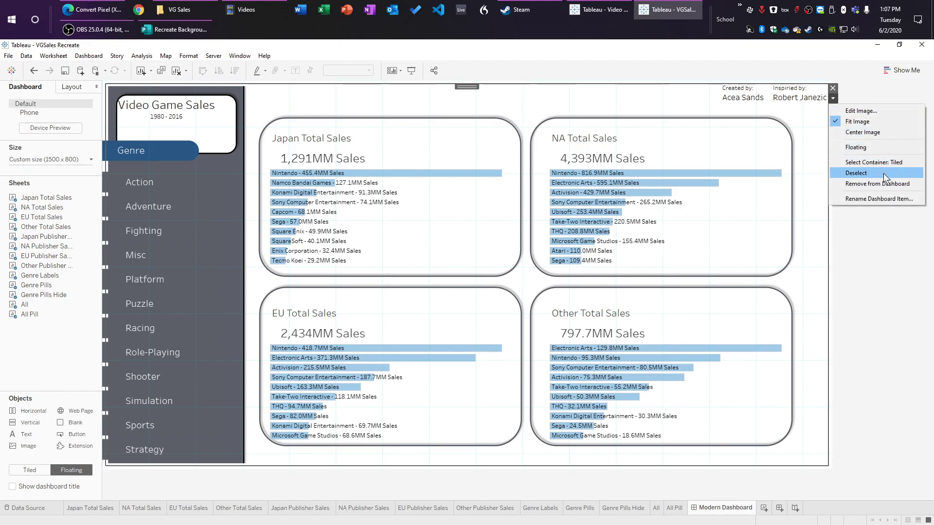
{"action": "left_click", "coordinate": [873, 147]}
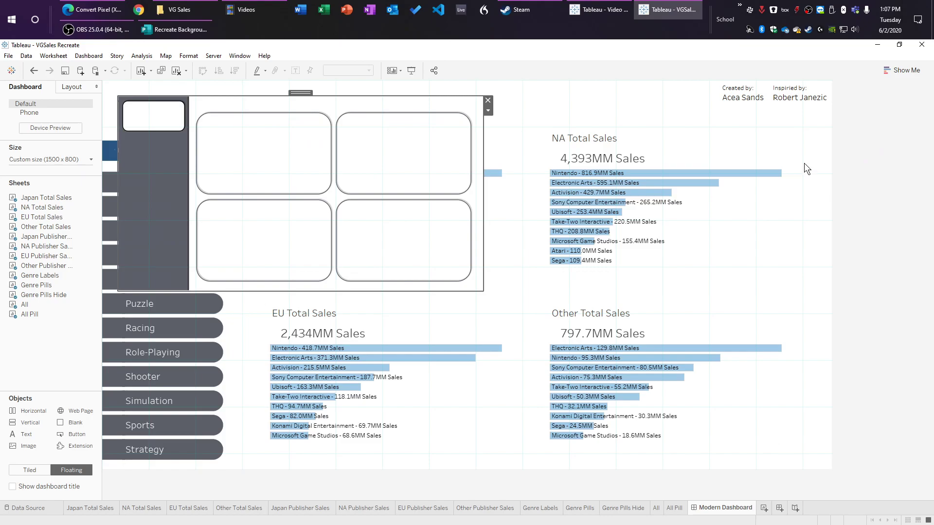
{"action": "left_click_drag", "start_coordinate": [119, 97], "coordinate": [97, 78]}
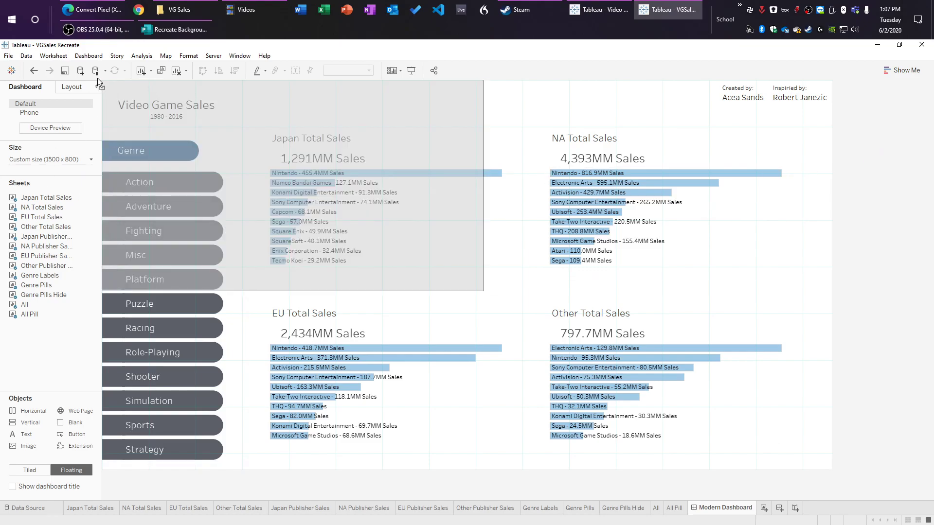
{"action": "left_click_drag", "start_coordinate": [480, 291], "coordinate": [834, 471]}
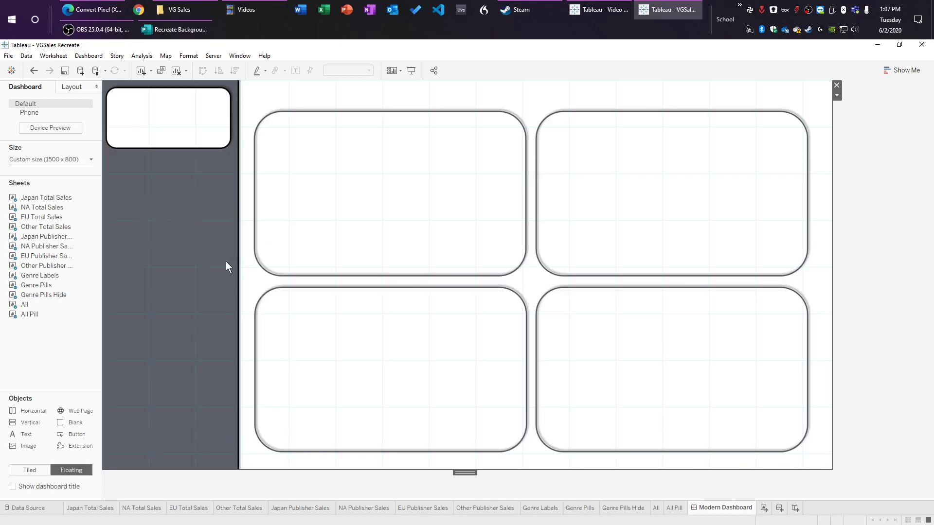
Step: Send the background image to the back via Floating Order so the charts sit inside its panels
{"action": "right_click", "coordinate": [227, 261]}
{"action": "mouse_move", "coordinate": [262, 313]}
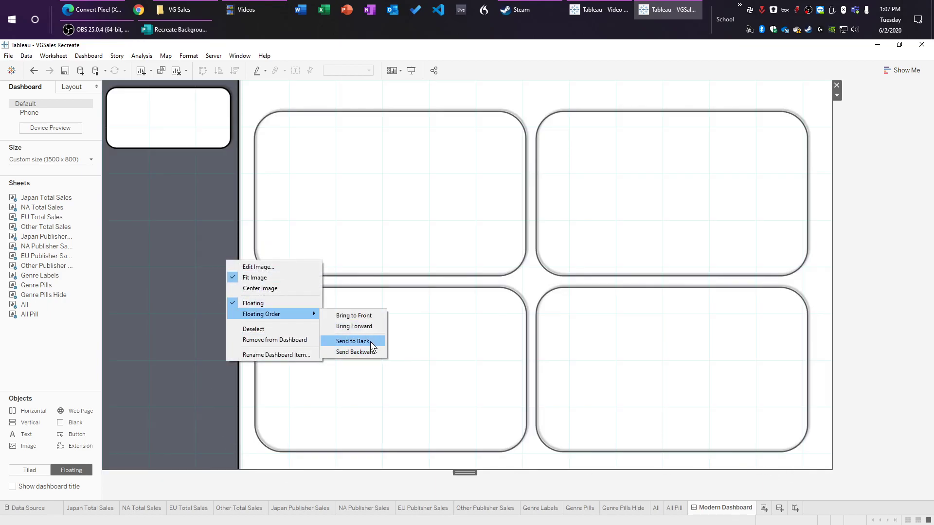
{"action": "left_click", "coordinate": [370, 342]}
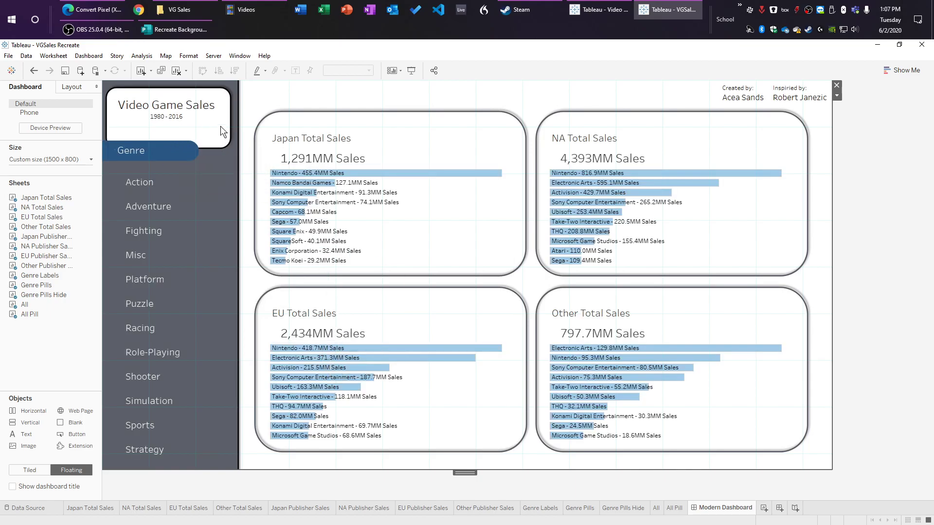
{"action": "left_click", "coordinate": [869, 357]}
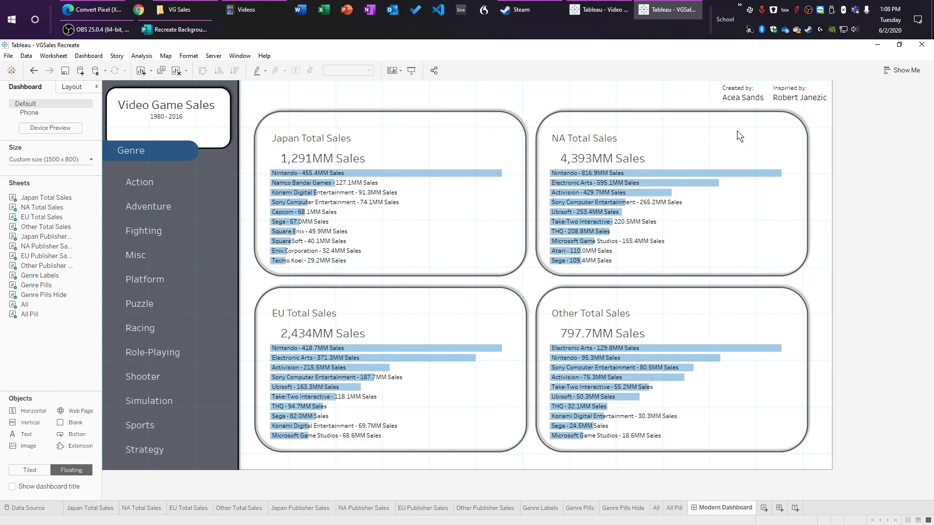
{"action": "left_click", "coordinate": [246, 106]}
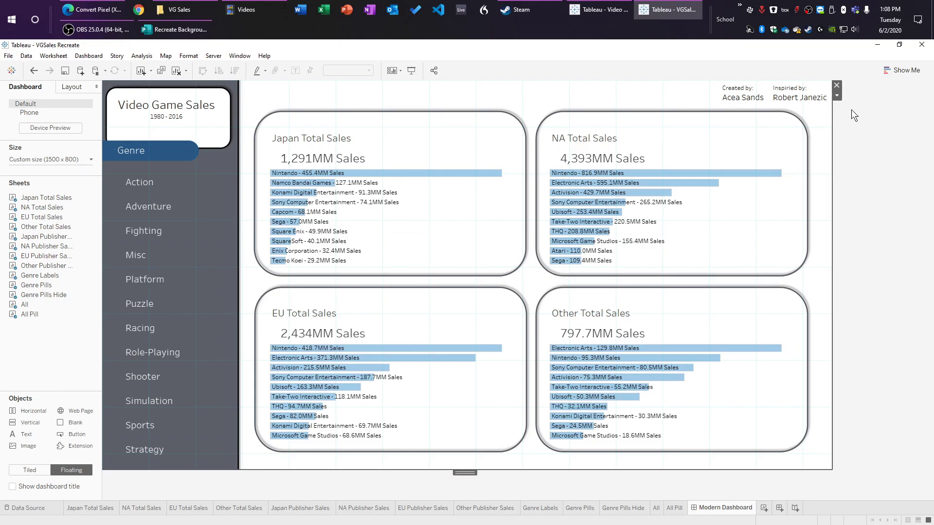
Step: Back in Publisher, shorten the height of the white title box on the sidebar
{"action": "left_click", "coordinate": [879, 156]}
{"action": "left_click", "coordinate": [176, 30]}
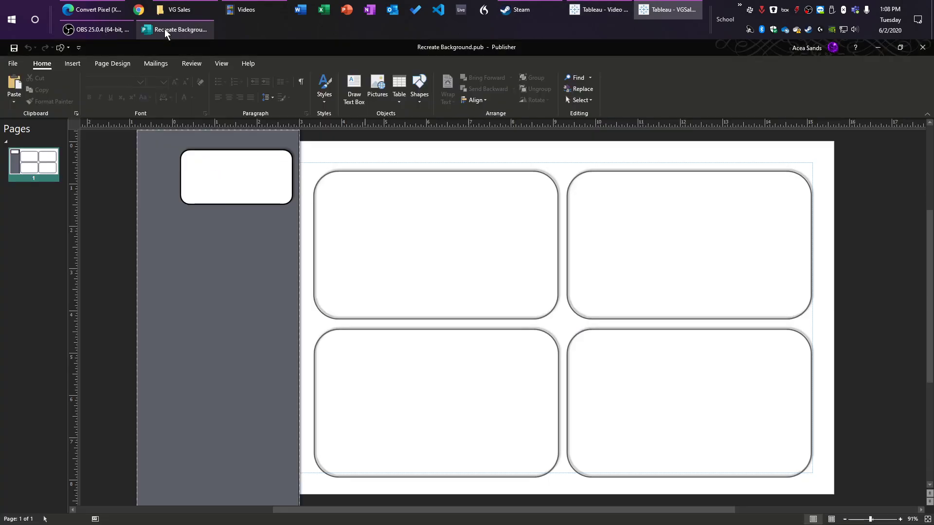
{"action": "left_click", "coordinate": [234, 175]}
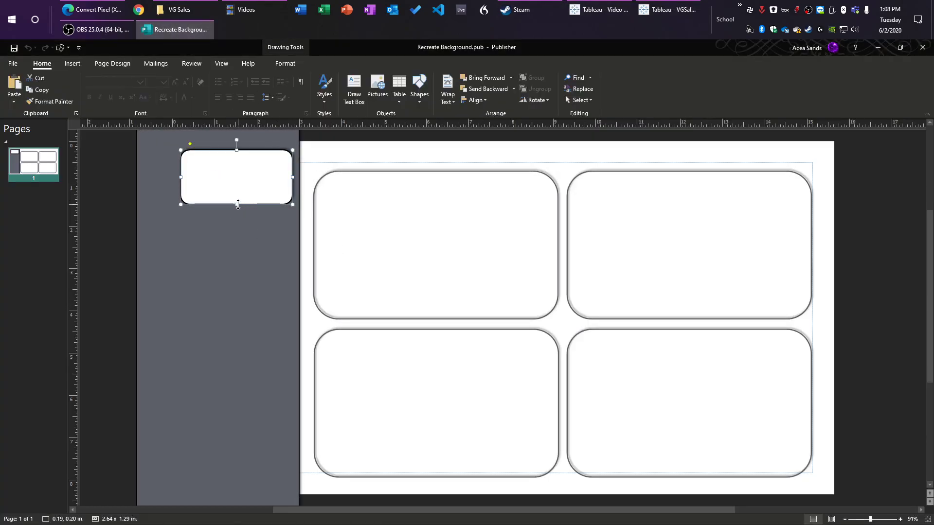
{"action": "left_click_drag", "start_coordinate": [237, 204], "coordinate": [236, 190]}
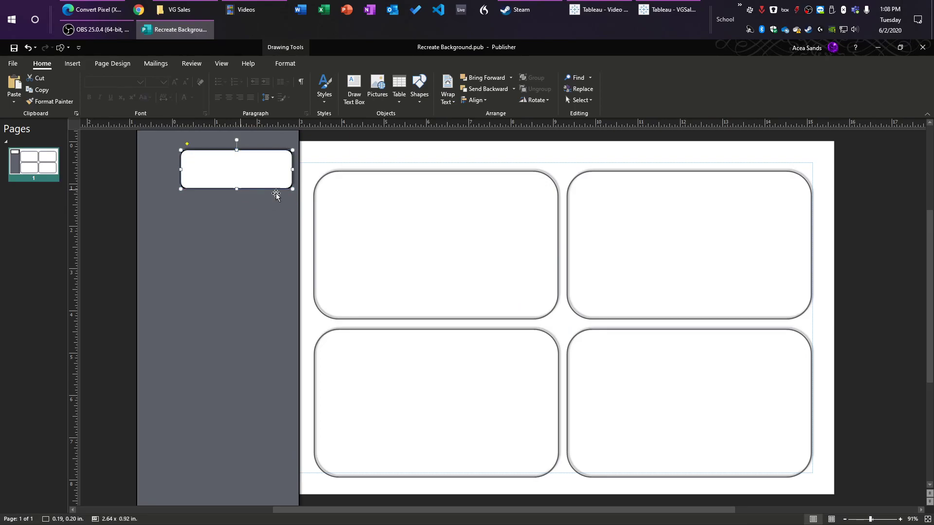
Step: Select all four panels together and lower their top edge slightly
{"action": "left_click", "coordinate": [445, 185]}
{"action": "left_click", "coordinate": [498, 364], "text": "shift"}
{"action": "left_click", "coordinate": [697, 380], "text": "shift"}
{"action": "left_click", "coordinate": [653, 215], "text": "shift"}
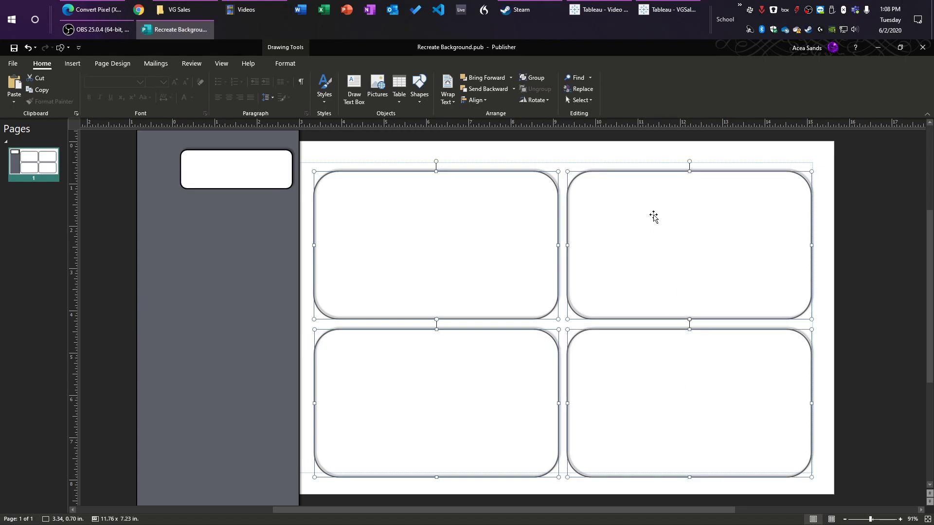
{"action": "left_click_drag", "start_coordinate": [689, 162], "coordinate": [691, 172]}
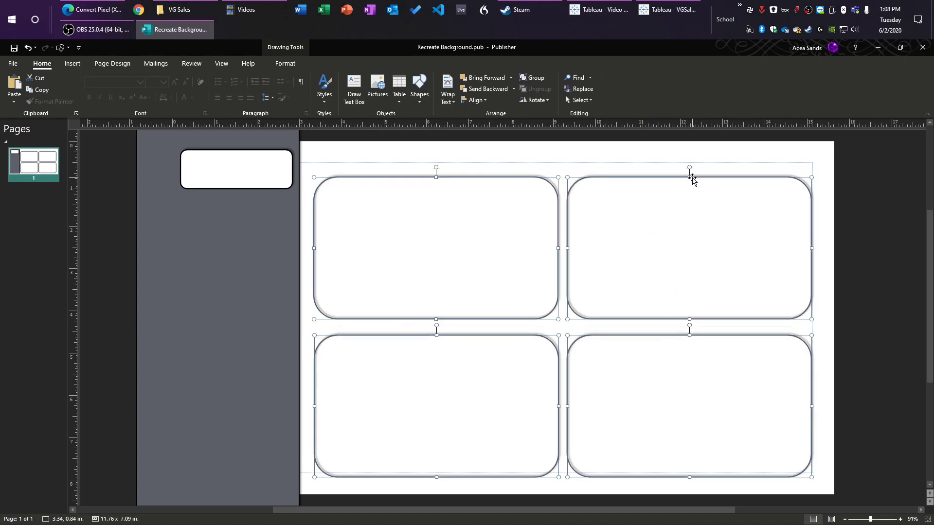
{"action": "left_click", "coordinate": [850, 310]}
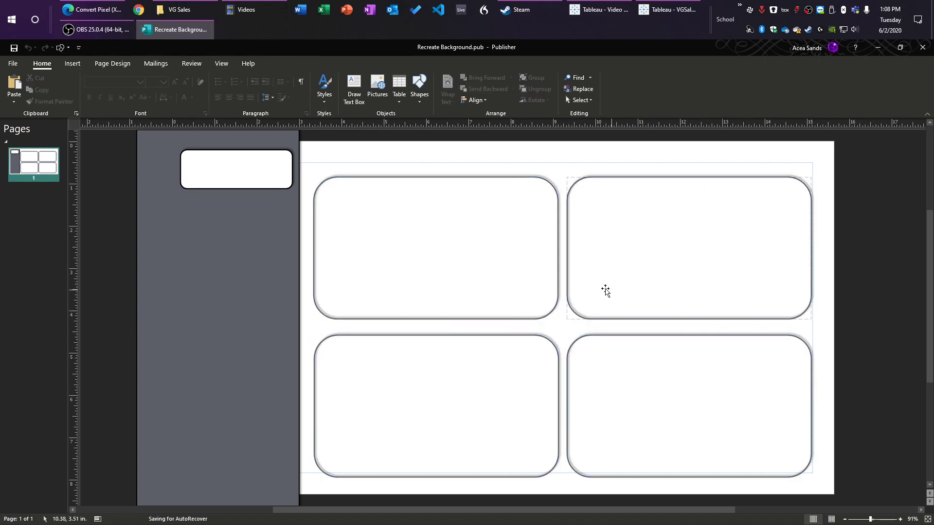
Step: Save the page as a JPEG named Recreate Background.jpg, replacing the existing file
{"action": "left_click", "coordinate": [12, 64]}
{"action": "left_click", "coordinate": [41, 195]}
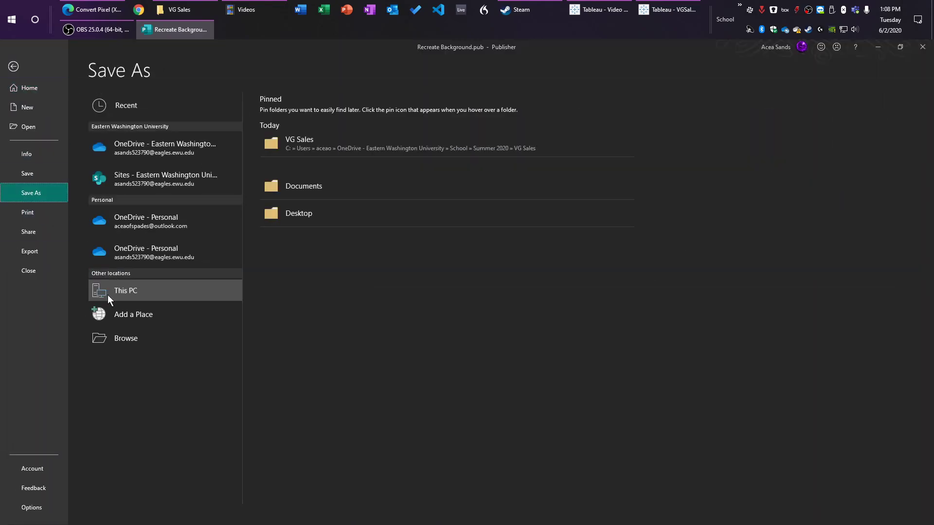
{"action": "left_click", "coordinate": [150, 347]}
{"action": "left_click", "coordinate": [165, 248]}
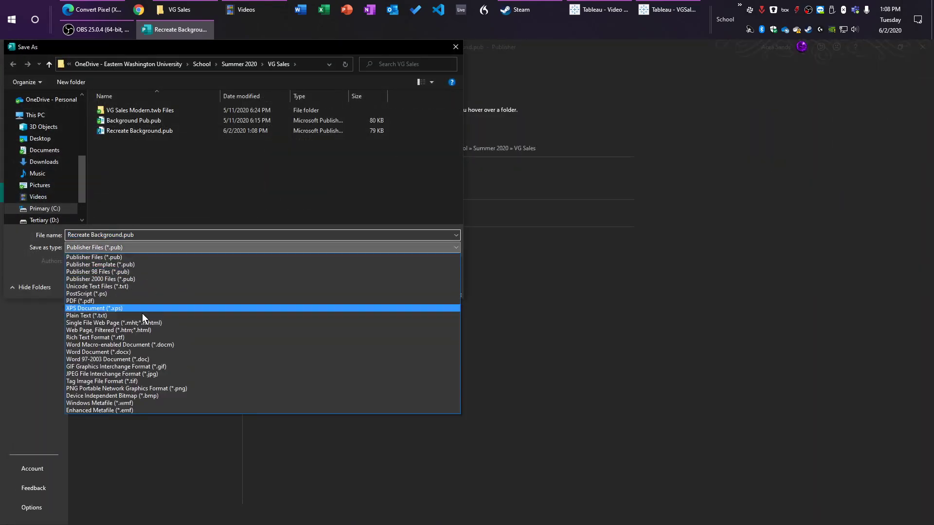
{"action": "left_click", "coordinate": [162, 371]}
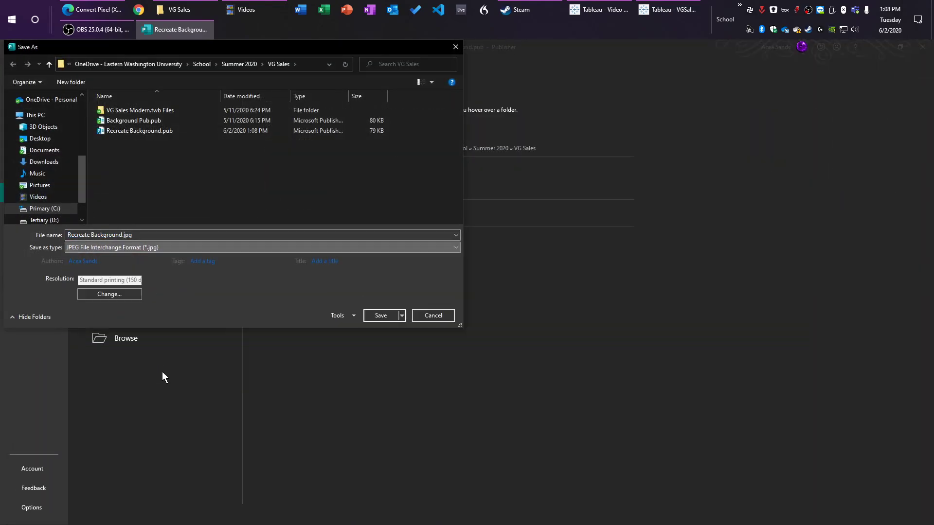
{"action": "left_click", "coordinate": [380, 315]}
{"action": "left_click", "coordinate": [482, 286]}
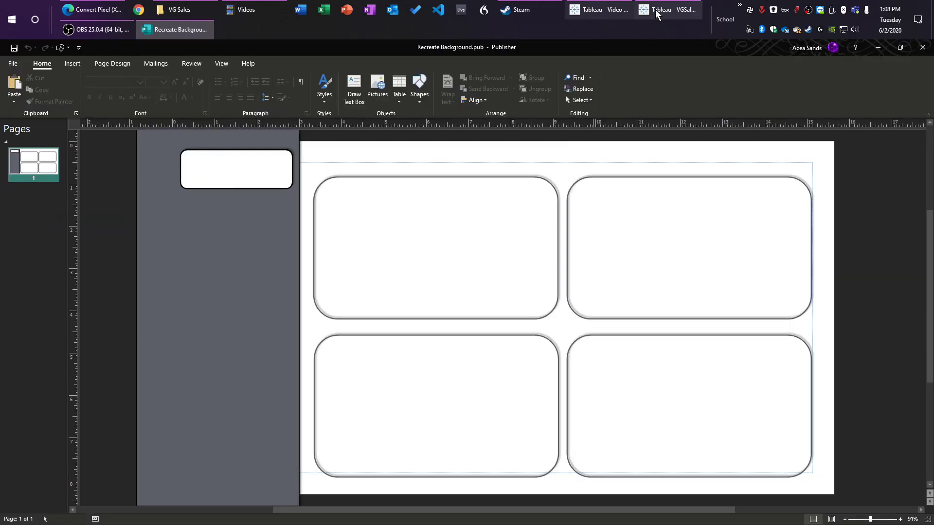
Step: In Tableau, add an Image object to the dashboard using Recreate Background.jpg
{"action": "left_click", "coordinate": [664, 10]}
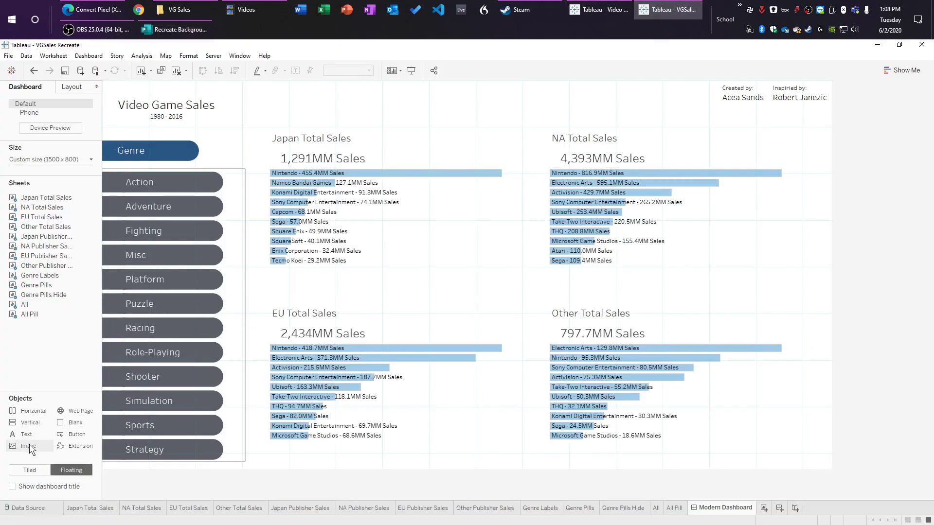
{"action": "left_click_drag", "start_coordinate": [30, 447], "coordinate": [416, 241]}
{"action": "left_click", "coordinate": [513, 219]}
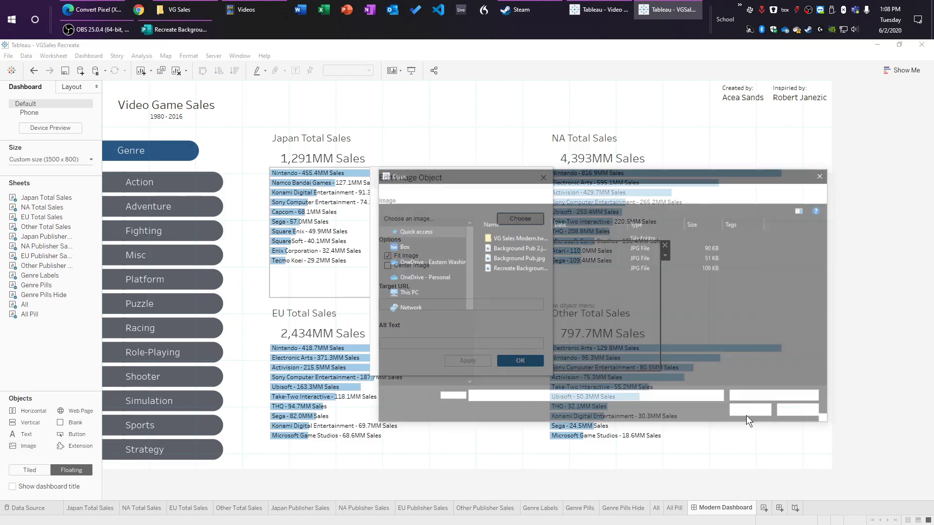
{"action": "double_click", "coordinate": [537, 265]}
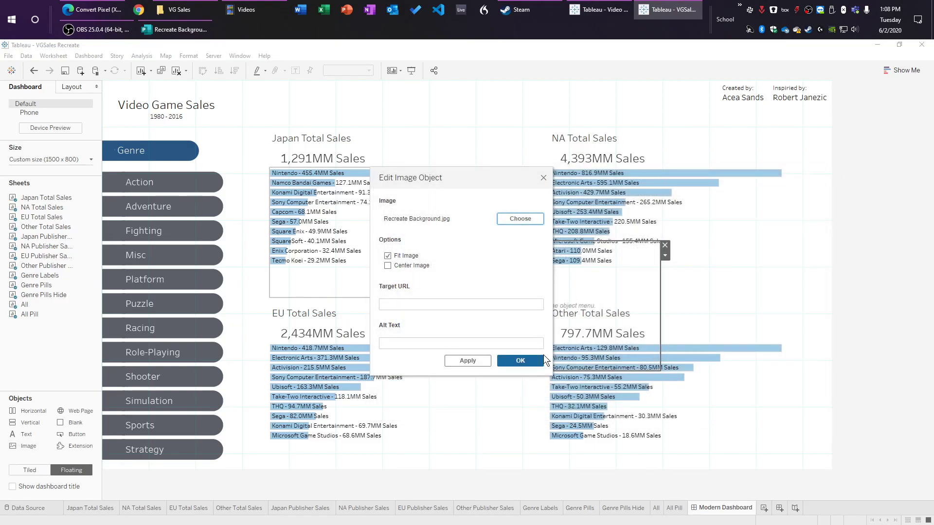
{"action": "left_click", "coordinate": [519, 360]}
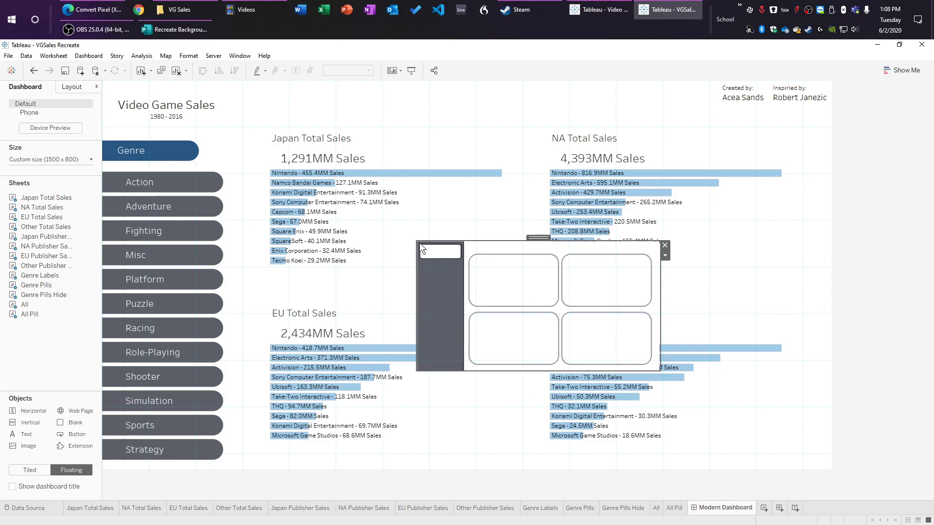
Step: Stretch the picture to cover the whole dashboard and send it to the back behind the charts
{"action": "left_click_drag", "start_coordinate": [419, 243], "coordinate": [102, 82]}
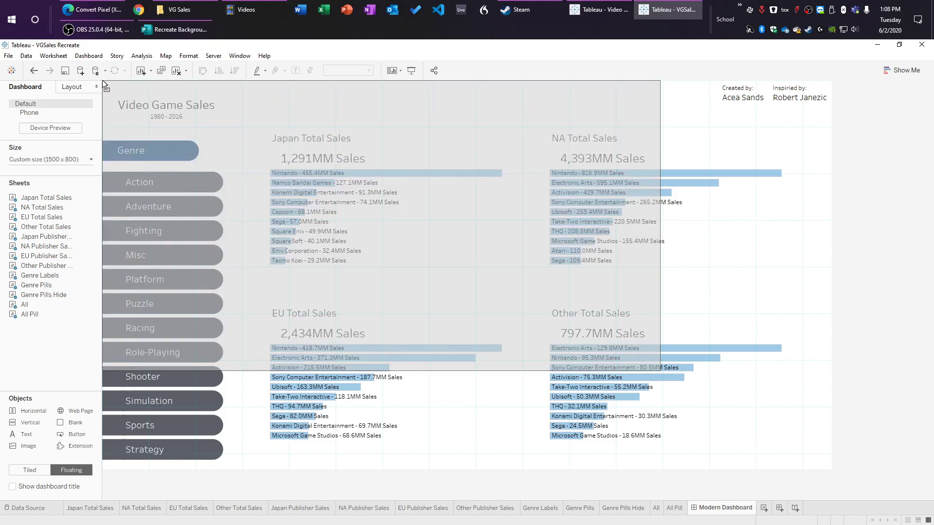
{"action": "left_click_drag", "start_coordinate": [660, 372], "coordinate": [832, 471]}
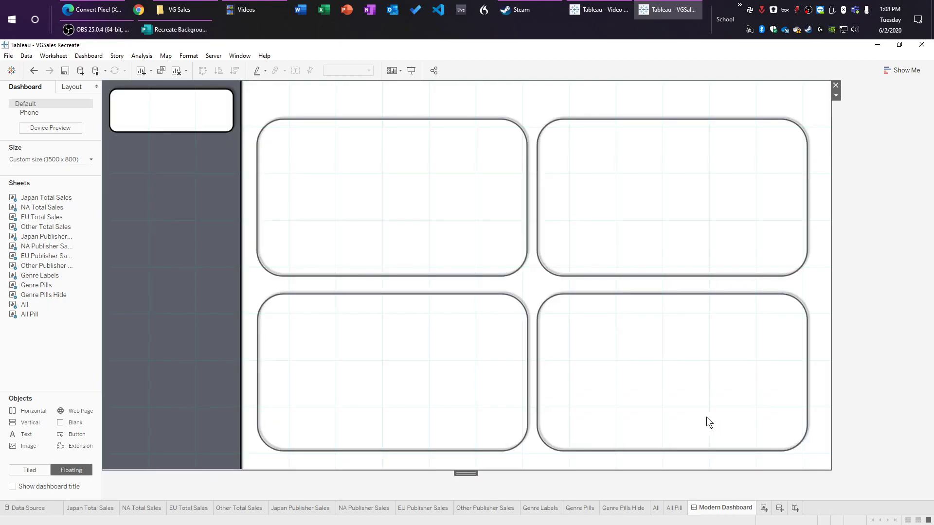
{"action": "left_click", "coordinate": [835, 95]}
{"action": "mouse_move", "coordinate": [866, 155]}
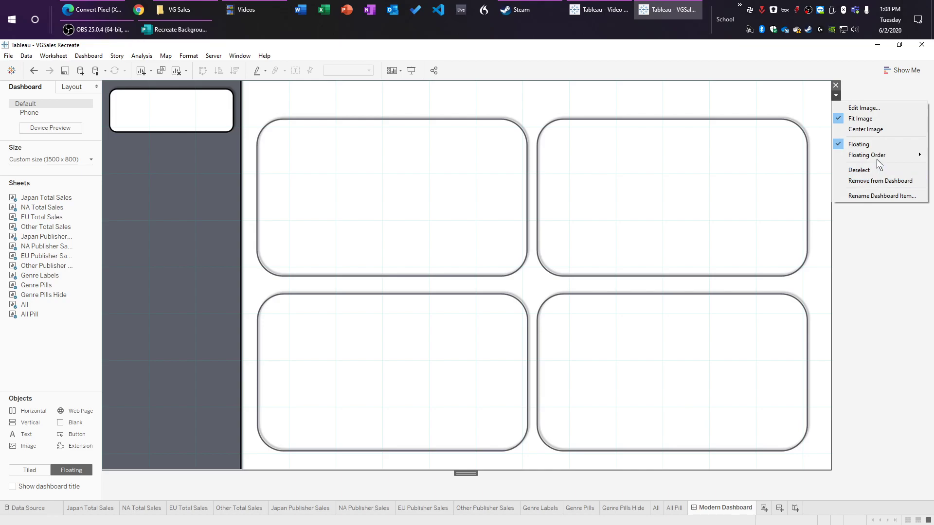
{"action": "left_click", "coordinate": [799, 183]}
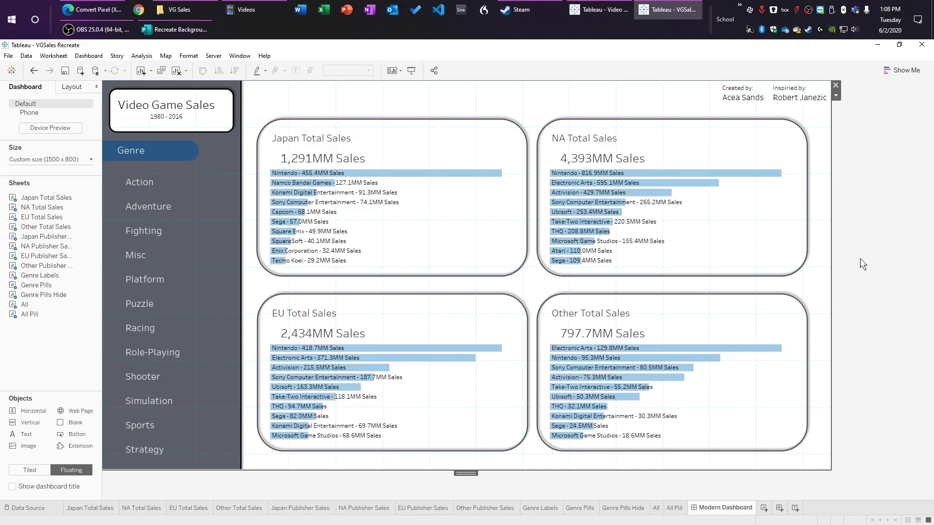
{"action": "left_click", "coordinate": [876, 258]}
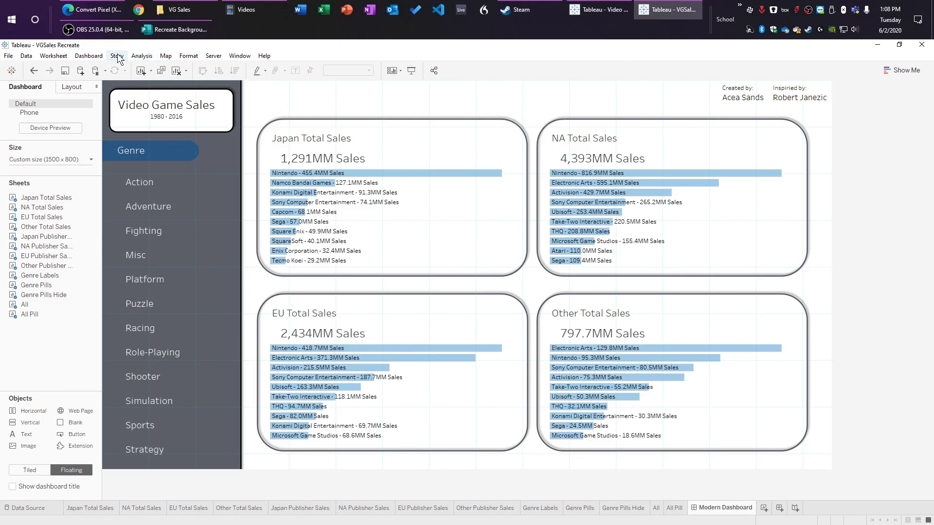
Step: Adjust the dashboard view and select the genre list sheet
{"action": "left_click", "coordinate": [89, 55]}
{"action": "left_click", "coordinate": [95, 95]}
{"action": "left_click", "coordinate": [825, 277]}
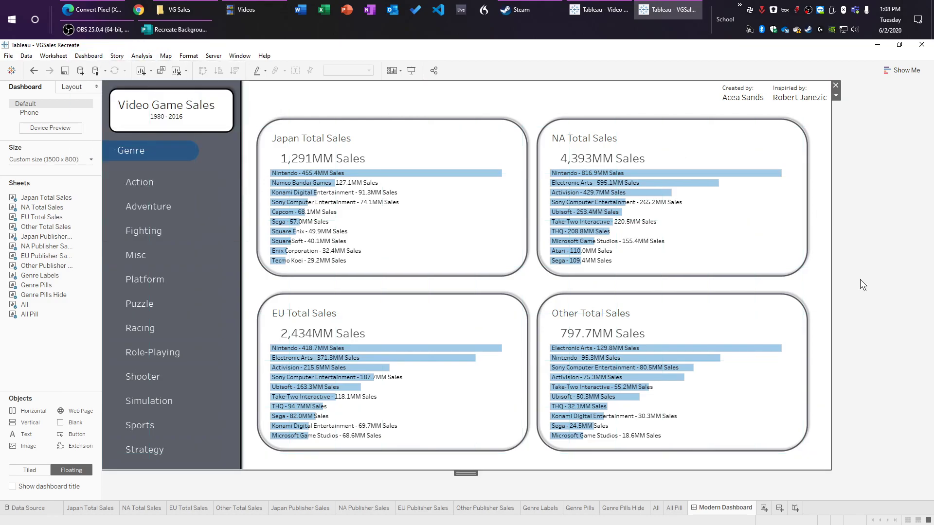
{"action": "left_click", "coordinate": [876, 253]}
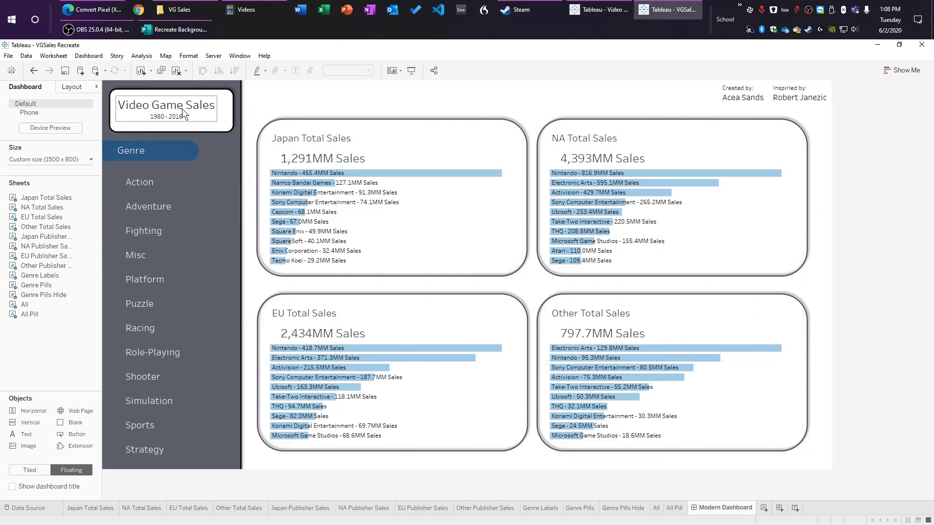
{"action": "left_click", "coordinate": [140, 182]}
Step: Filter the panels to Action, Adventure, Fighting, then Strategy, and select the Genre heading
{"action": "left_click", "coordinate": [140, 182]}
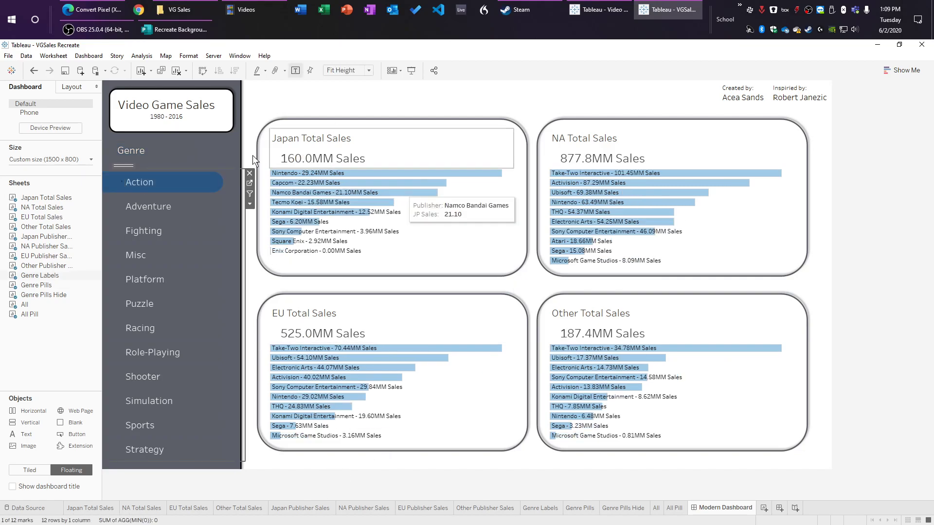
{"action": "left_click", "coordinate": [148, 207]}
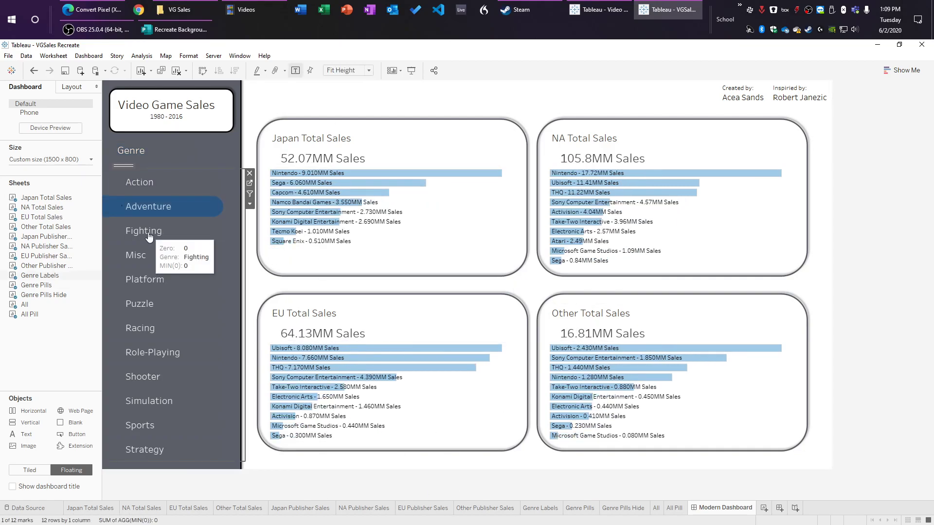
{"action": "left_click", "coordinate": [144, 231]}
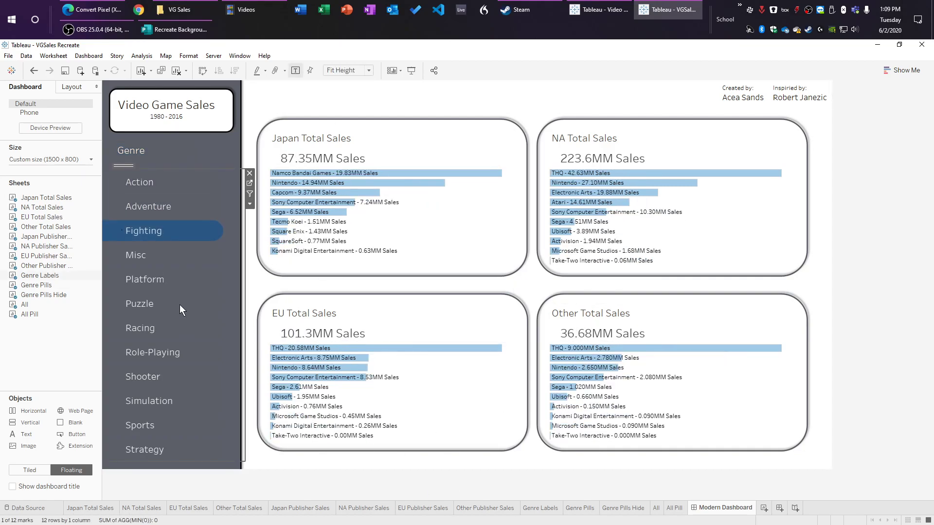
{"action": "left_click", "coordinate": [145, 449]}
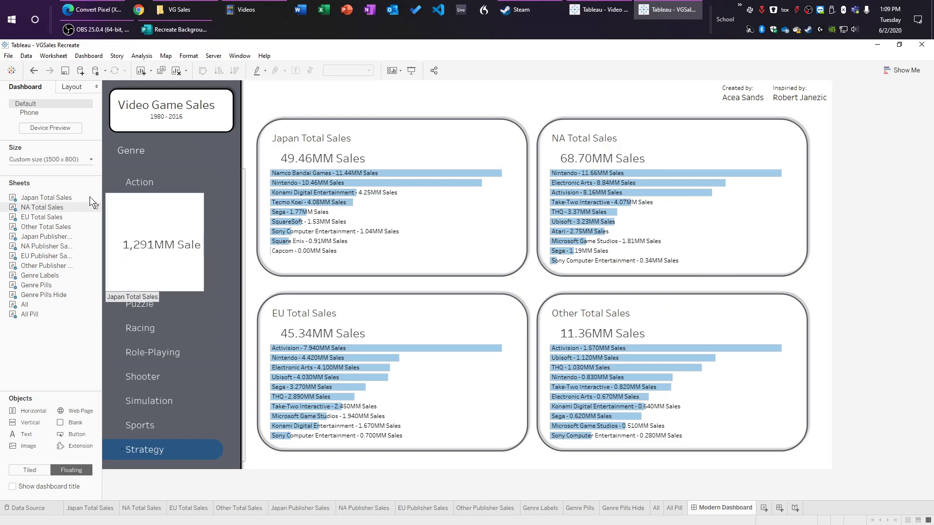
{"action": "left_click", "coordinate": [130, 150]}
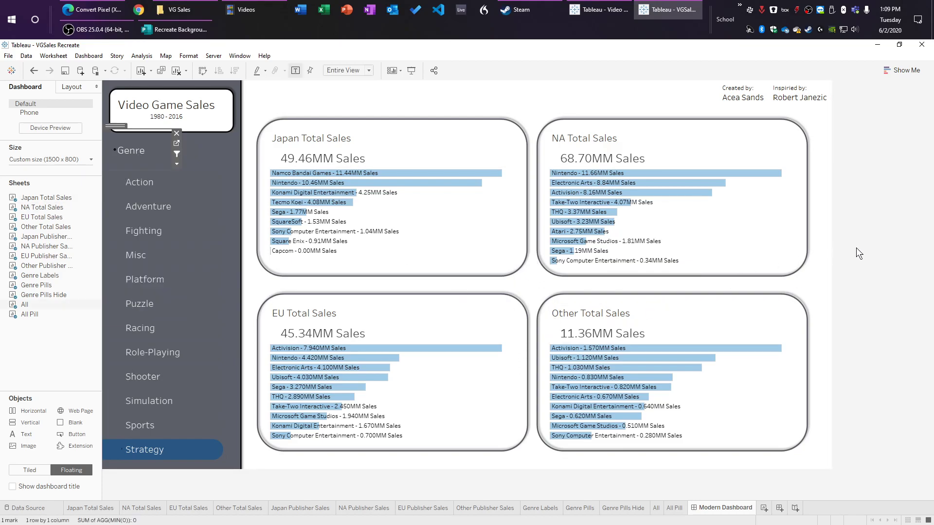
Step: Clear the Strategy filter with Escape and nudge the Video Game Sales title into place
{"action": "key", "text": "Escape"}
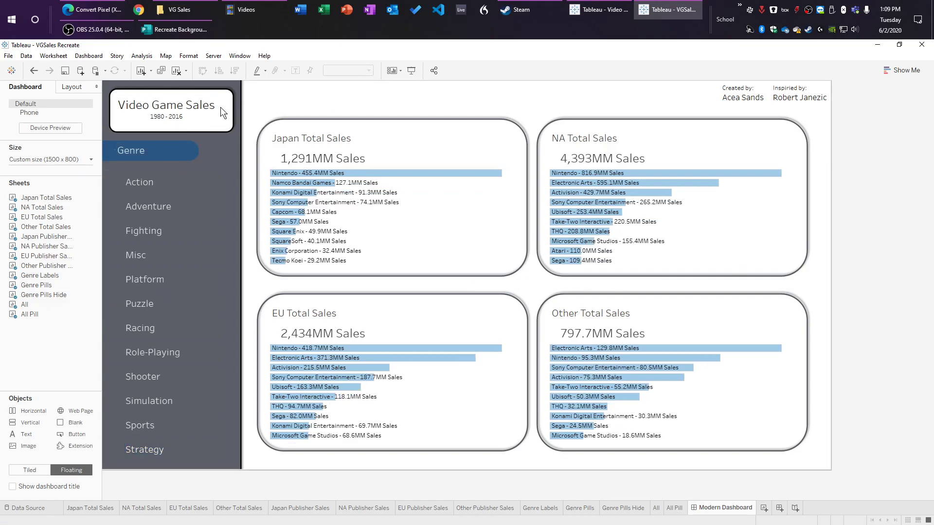
{"action": "left_click", "coordinate": [167, 110]}
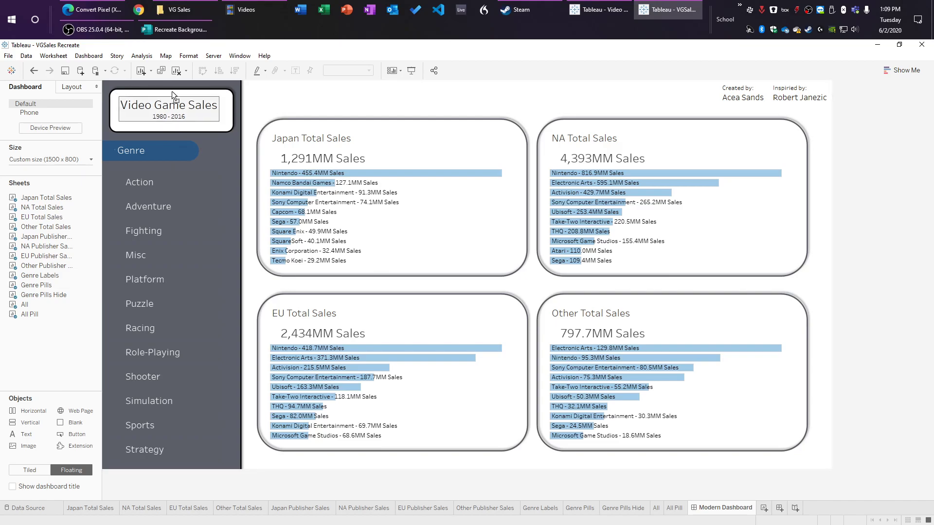
{"action": "left_click", "coordinate": [175, 92]}
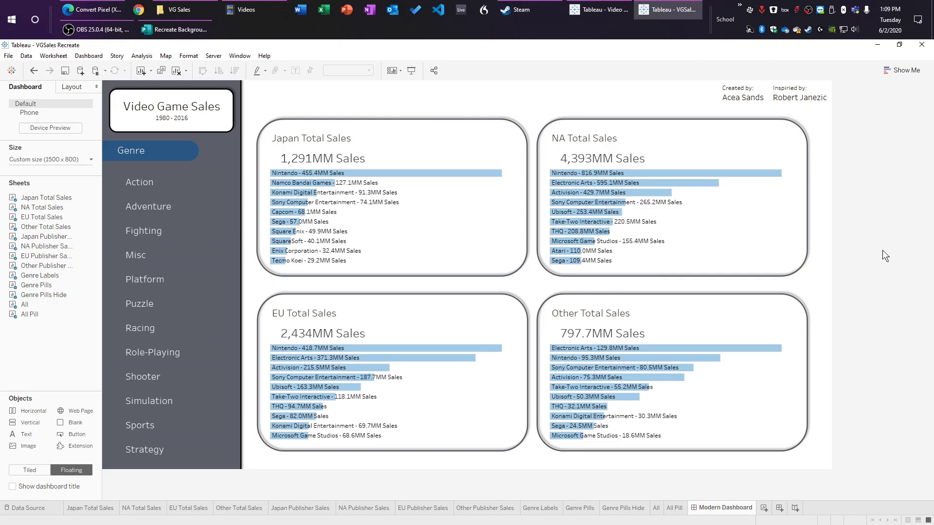
{"action": "left_click", "coordinate": [261, 32]}
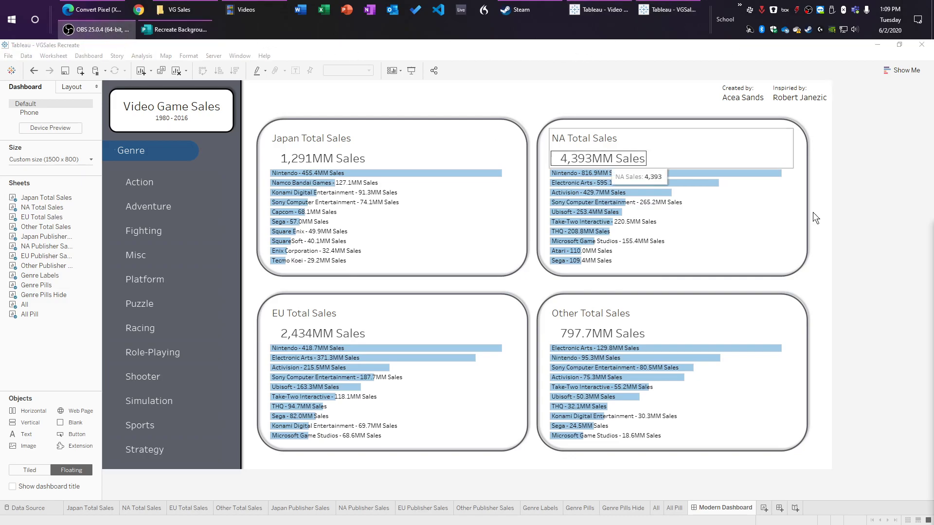